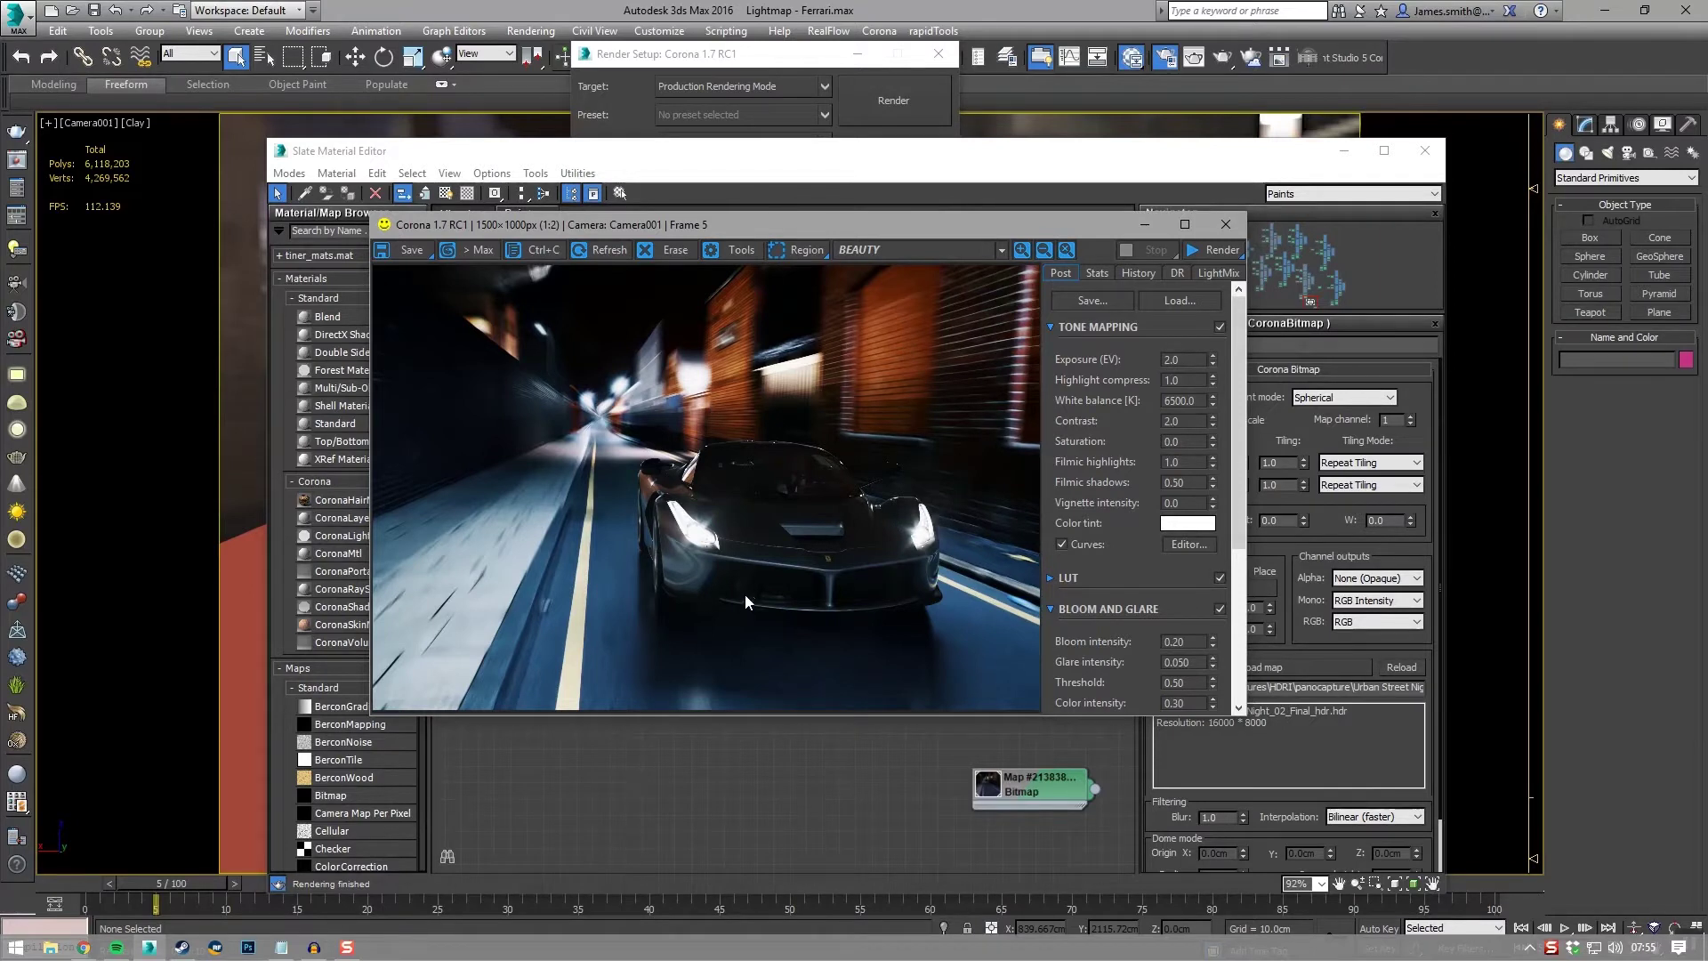
Zoom and pan the close-up render to inspect the car's front
{"action": "scroll", "coordinate": [739, 523], "scroll_direction": "up", "scroll_amount": 1}
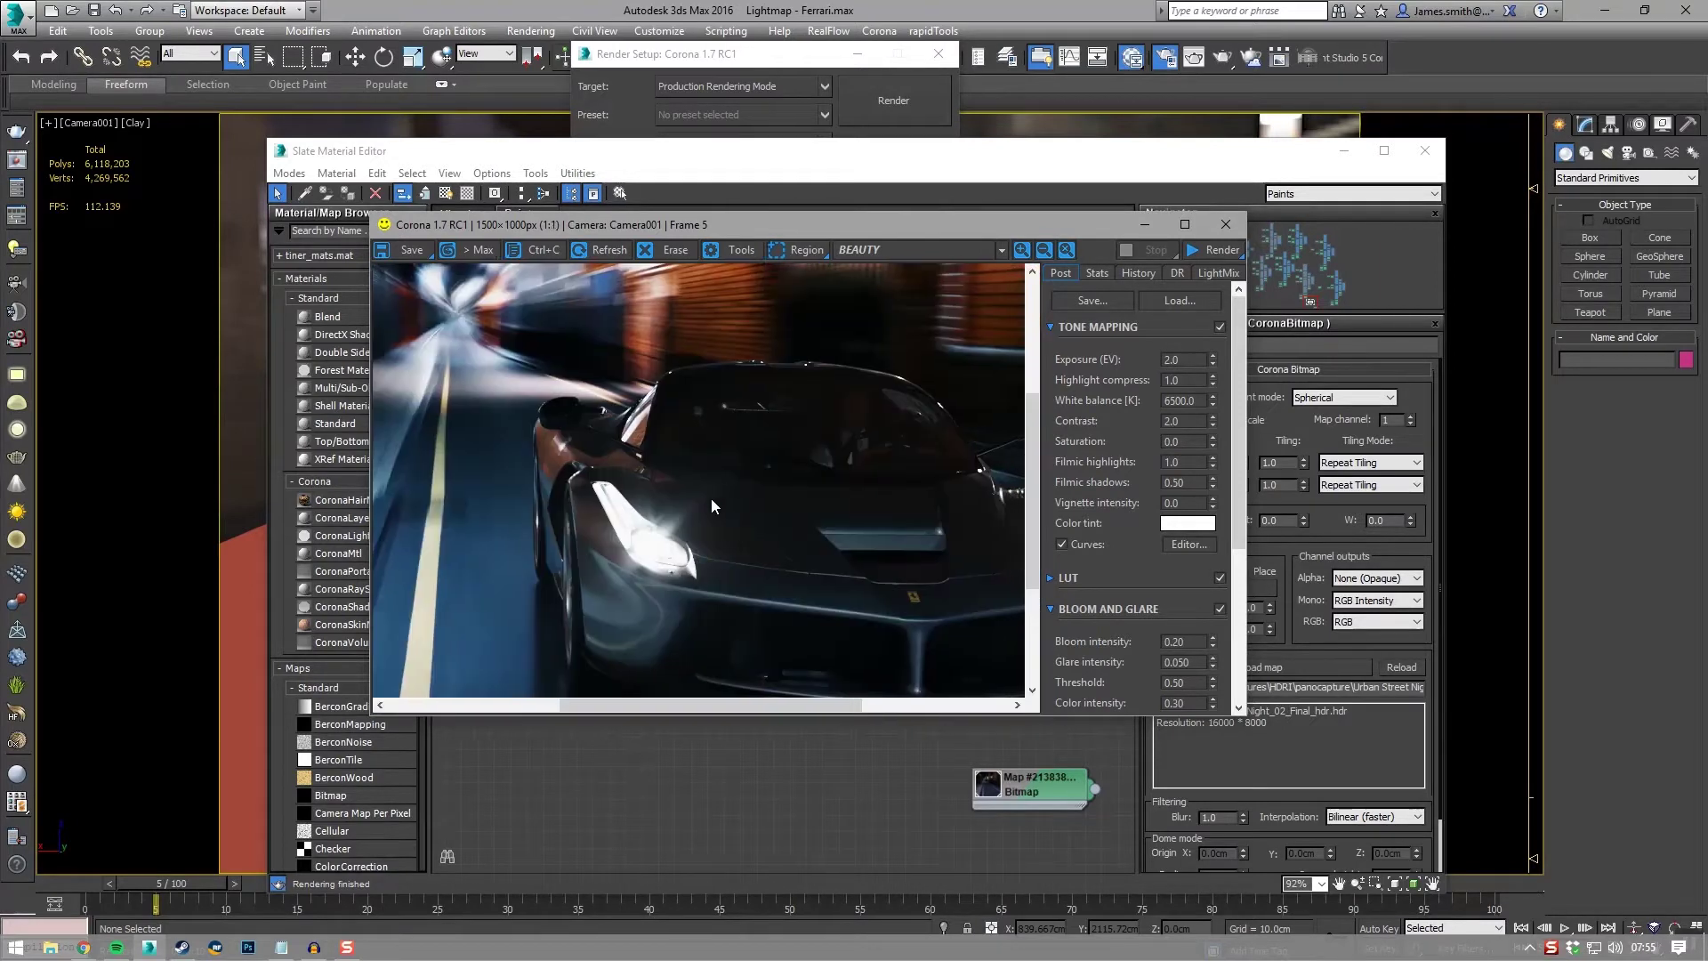
{"action": "left_click_drag", "start_coordinate": [712, 498], "coordinate": [591, 419]}
{"action": "left_click_drag", "start_coordinate": [906, 427], "coordinate": [754, 372]}
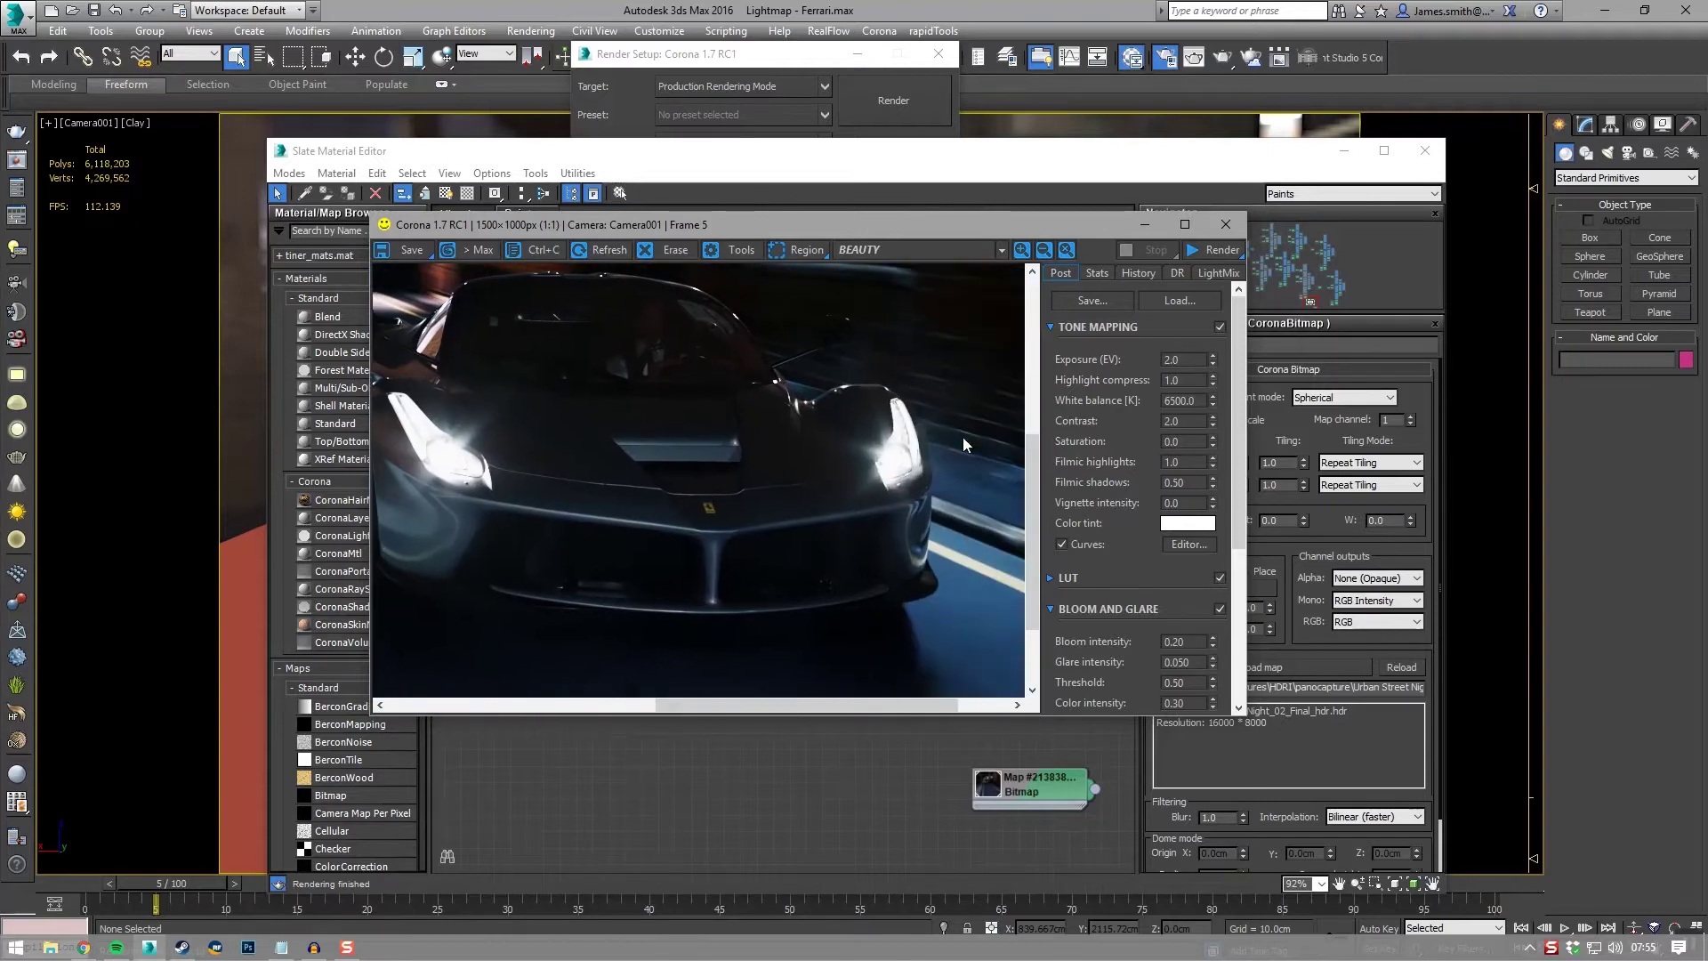
{"action": "scroll", "coordinate": [888, 573], "scroll_direction": "down", "scroll_amount": 1}
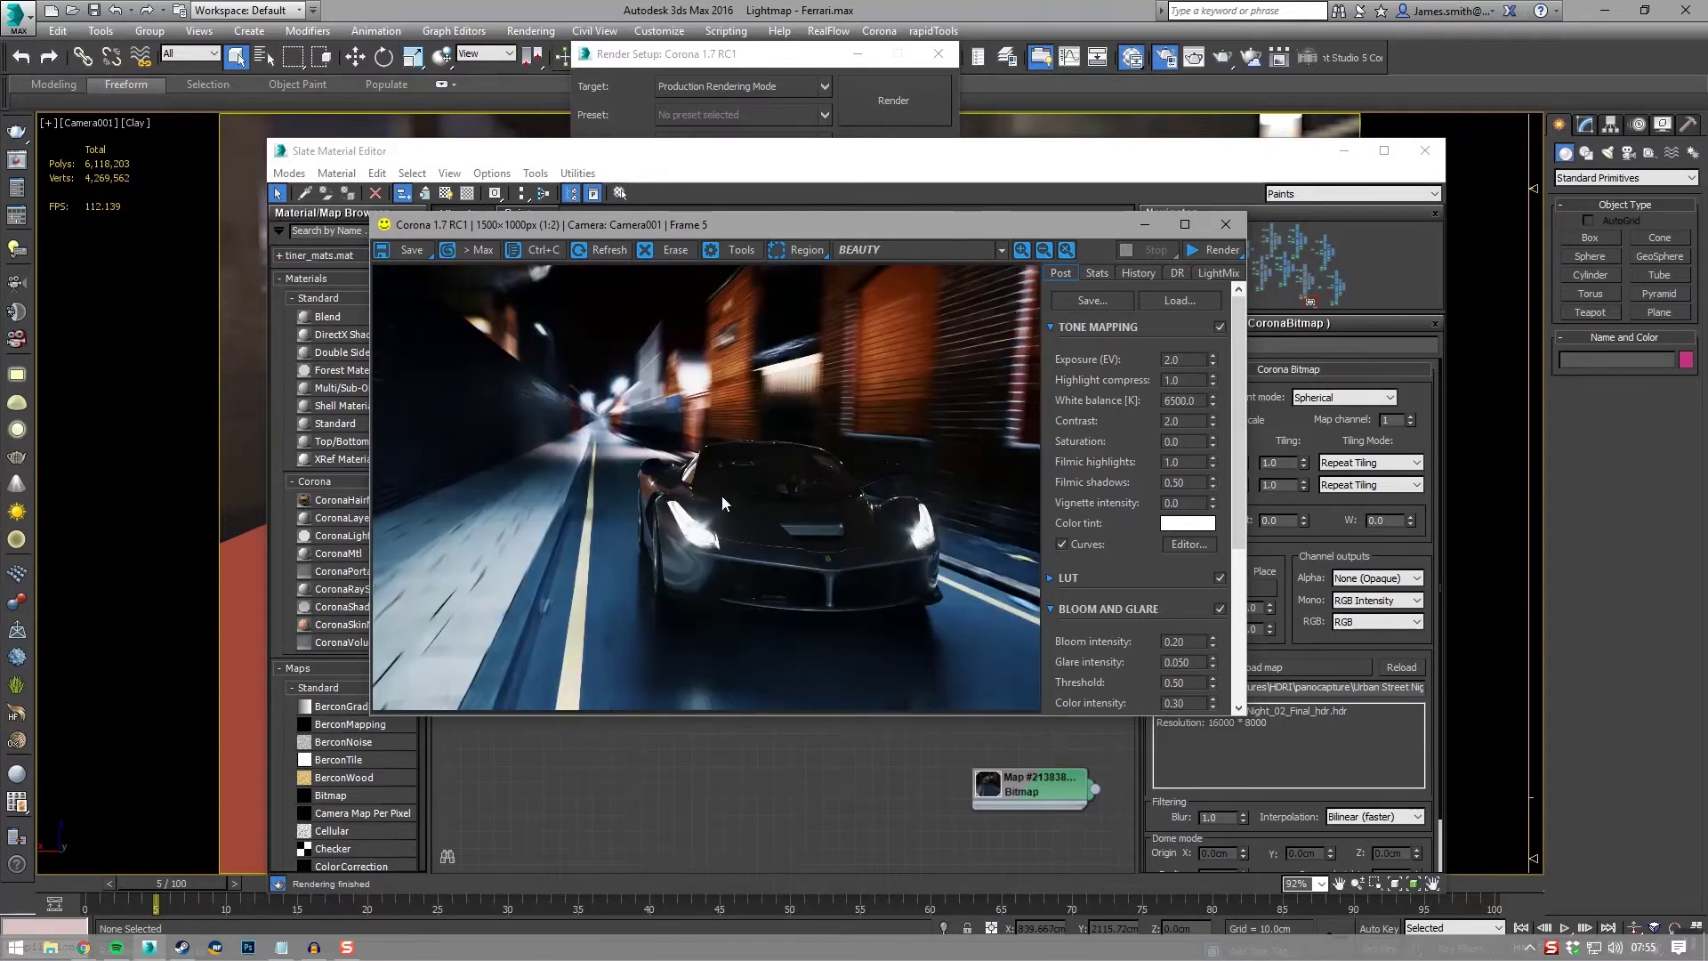
{"action": "scroll", "coordinate": [722, 495], "scroll_direction": "up", "scroll_amount": 1}
{"action": "left_click_drag", "start_coordinate": [717, 469], "coordinate": [608, 478]}
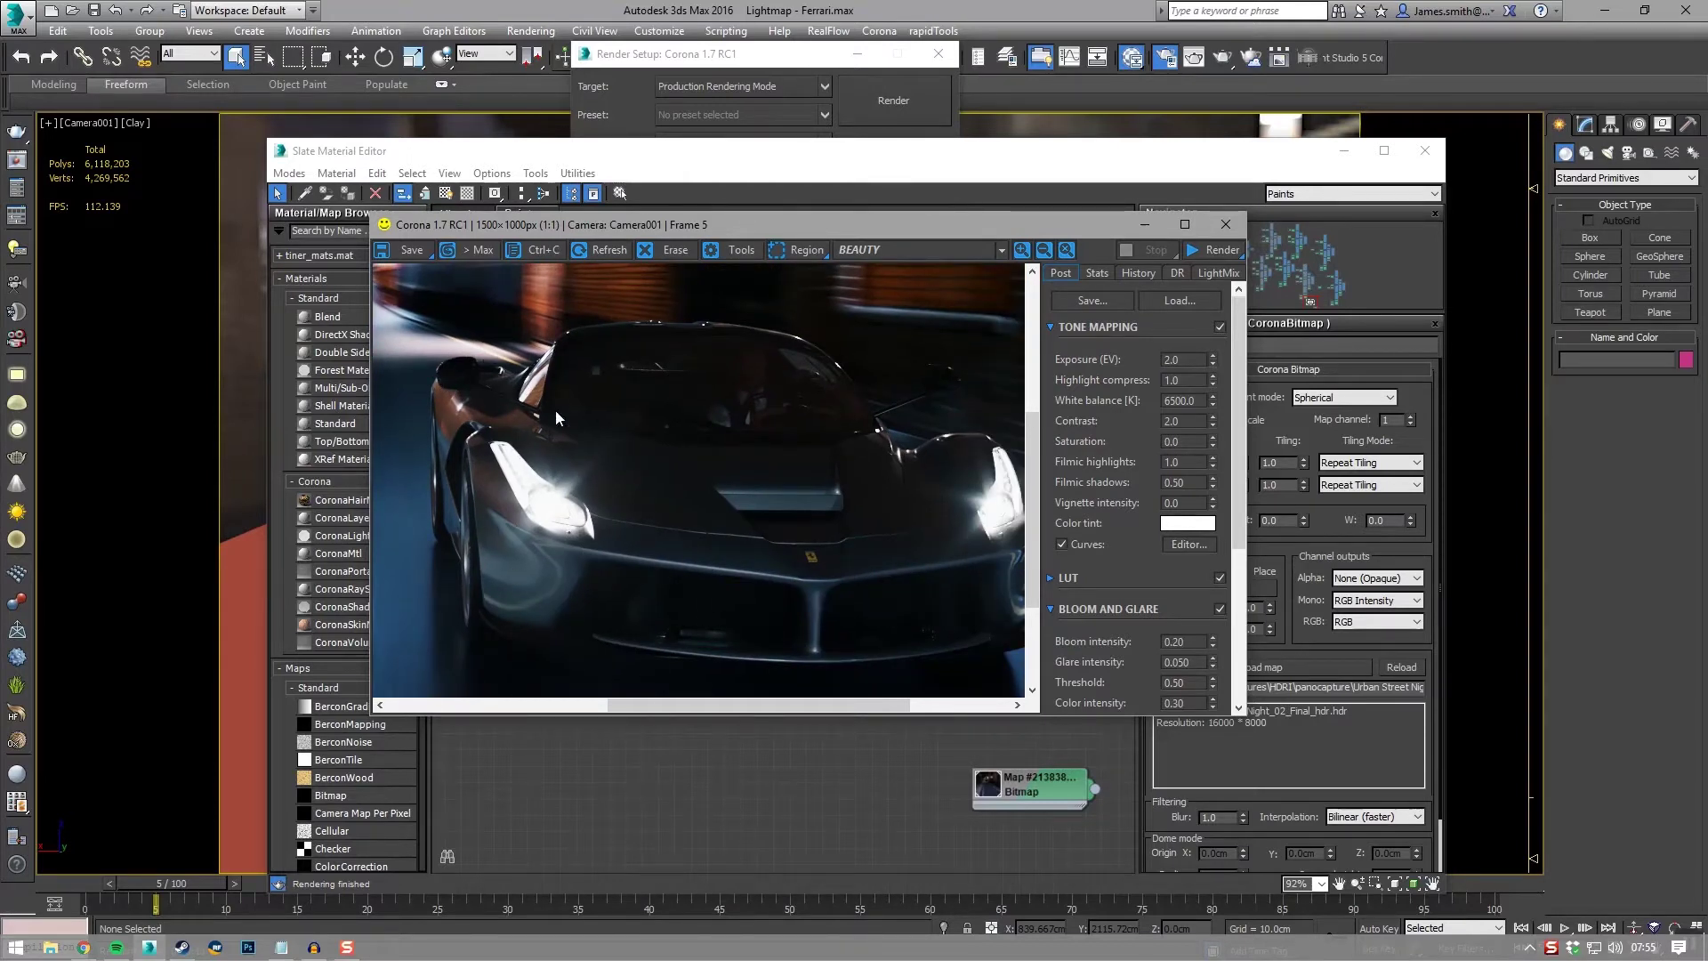
{"action": "scroll", "coordinate": [717, 515], "scroll_direction": "down", "scroll_amount": 2}
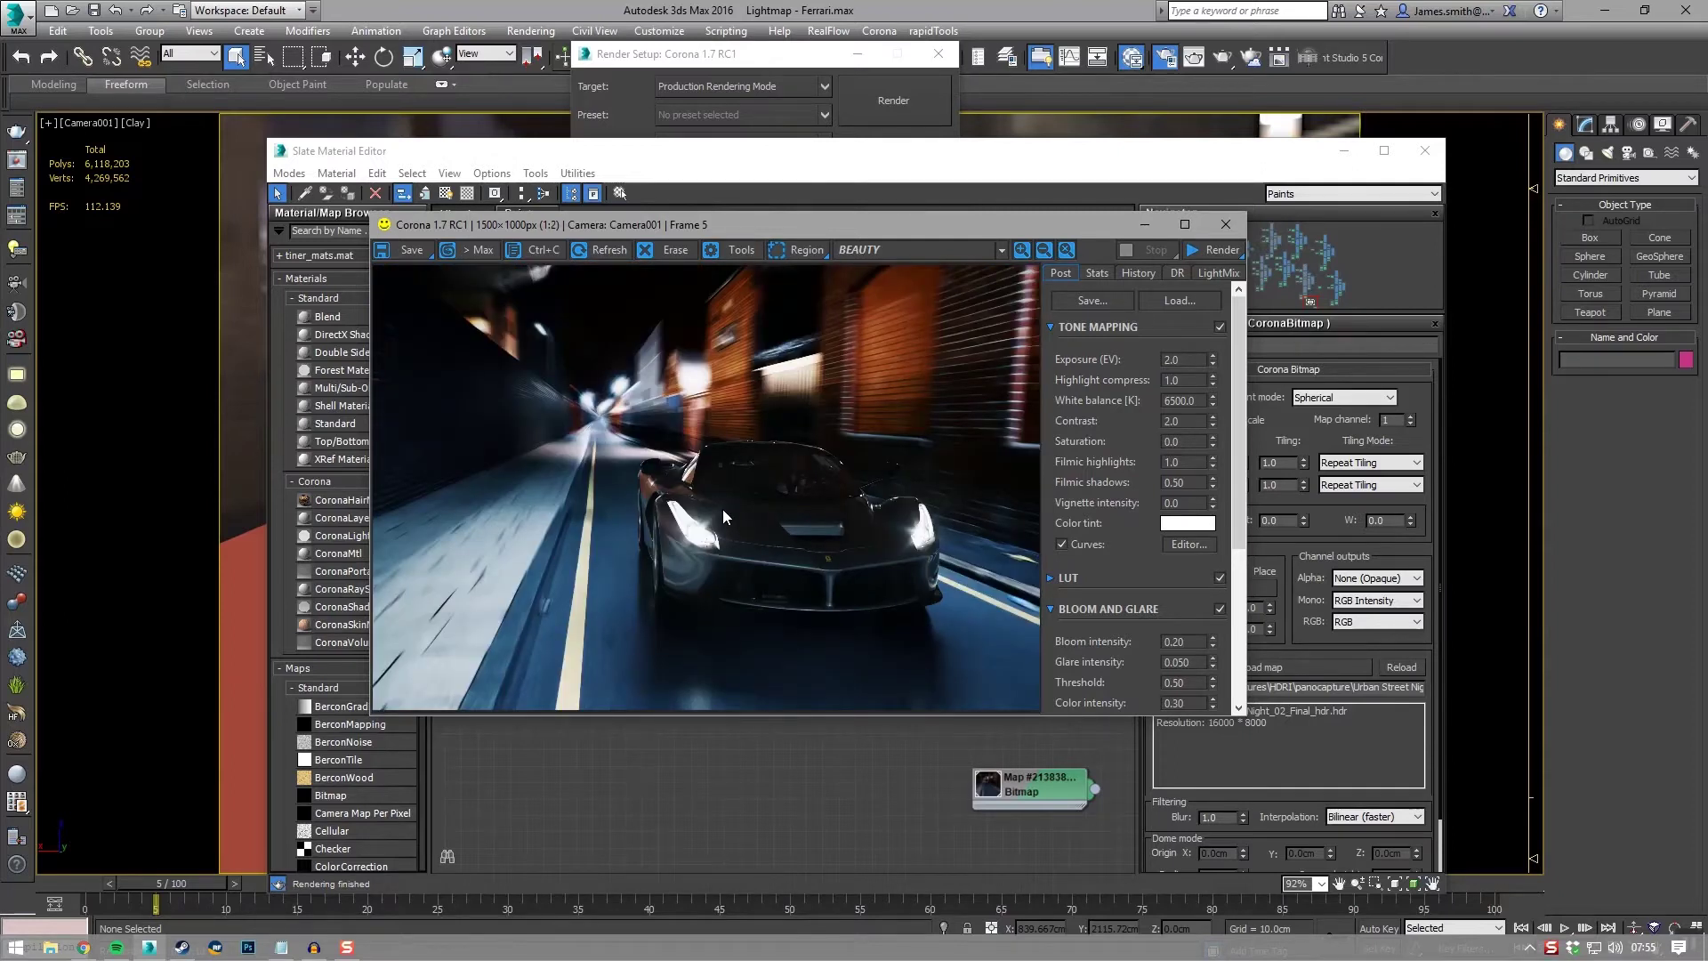
{"action": "scroll", "coordinate": [761, 526], "scroll_direction": "up", "scroll_amount": 2}
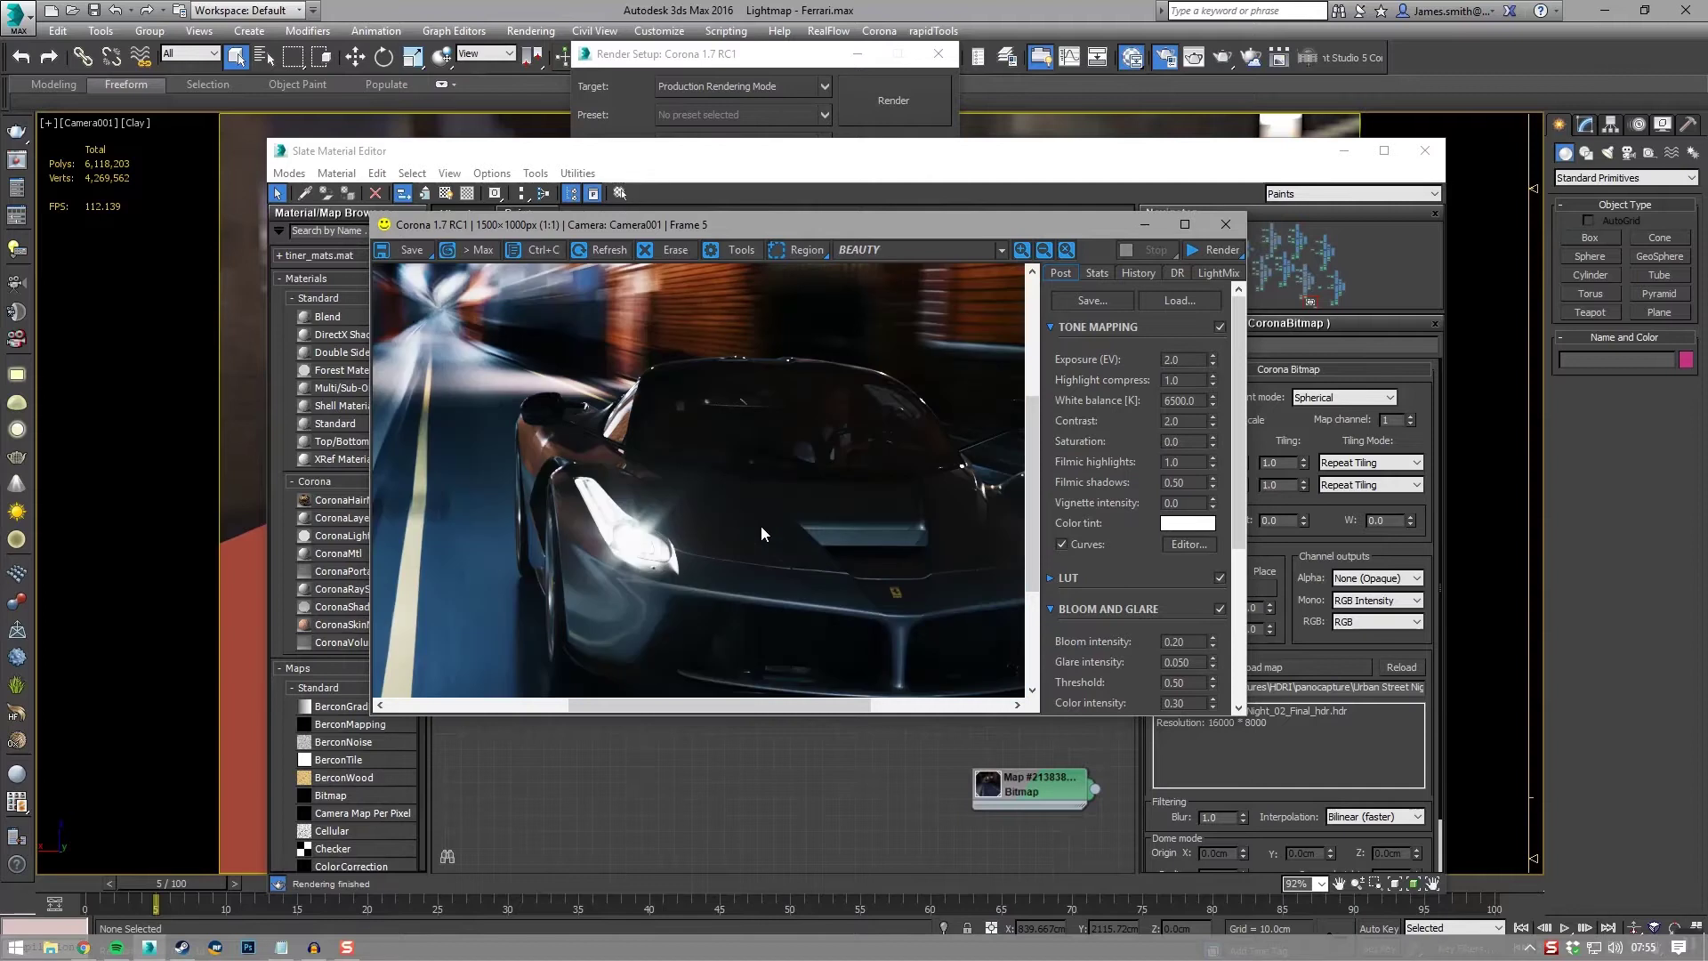
{"action": "middle_click_drag", "start_coordinate": [760, 525], "coordinate": [711, 439]}
{"action": "scroll", "coordinate": [671, 381], "scroll_direction": "down", "scroll_amount": 2}
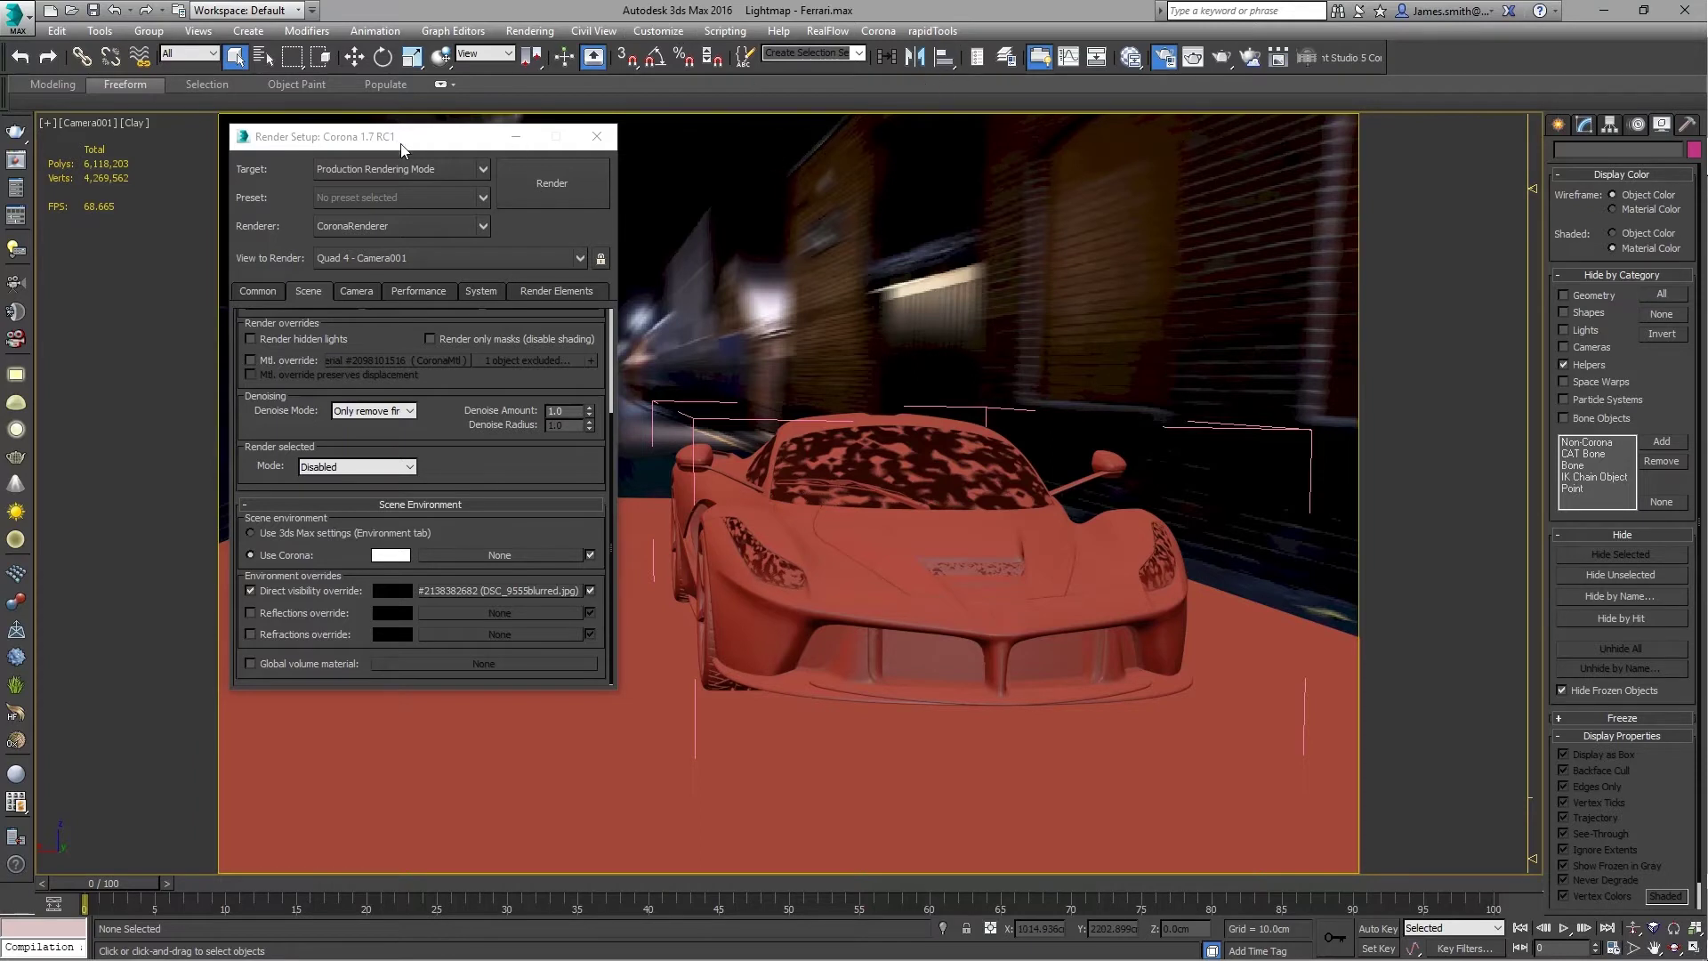
Assign a CoronaBitmap map to the Corona scene environment slot in Render Setup
{"action": "mouse_move", "coordinate": [406, 146]}
{"action": "left_mouse_down"}
{"action": "mouse_move", "coordinate": [424, 149]}
{"action": "mouse_move", "coordinate": [402, 150]}
{"action": "left_mouse_up"}
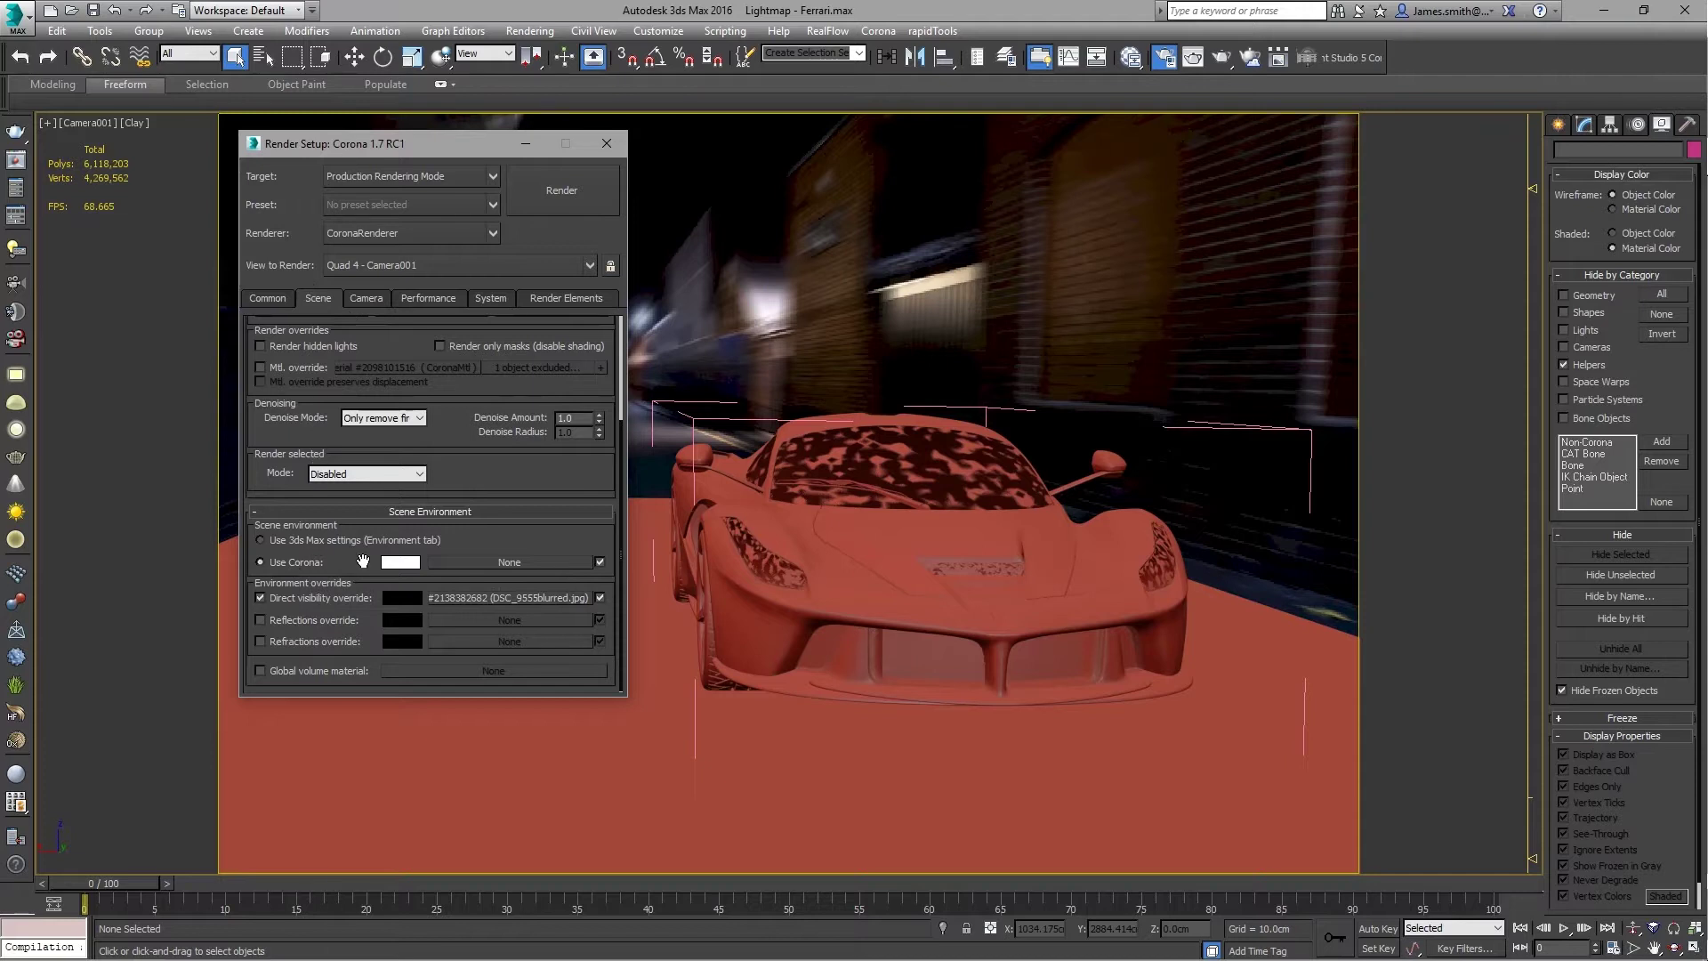
{"action": "left_click", "coordinate": [477, 564]}
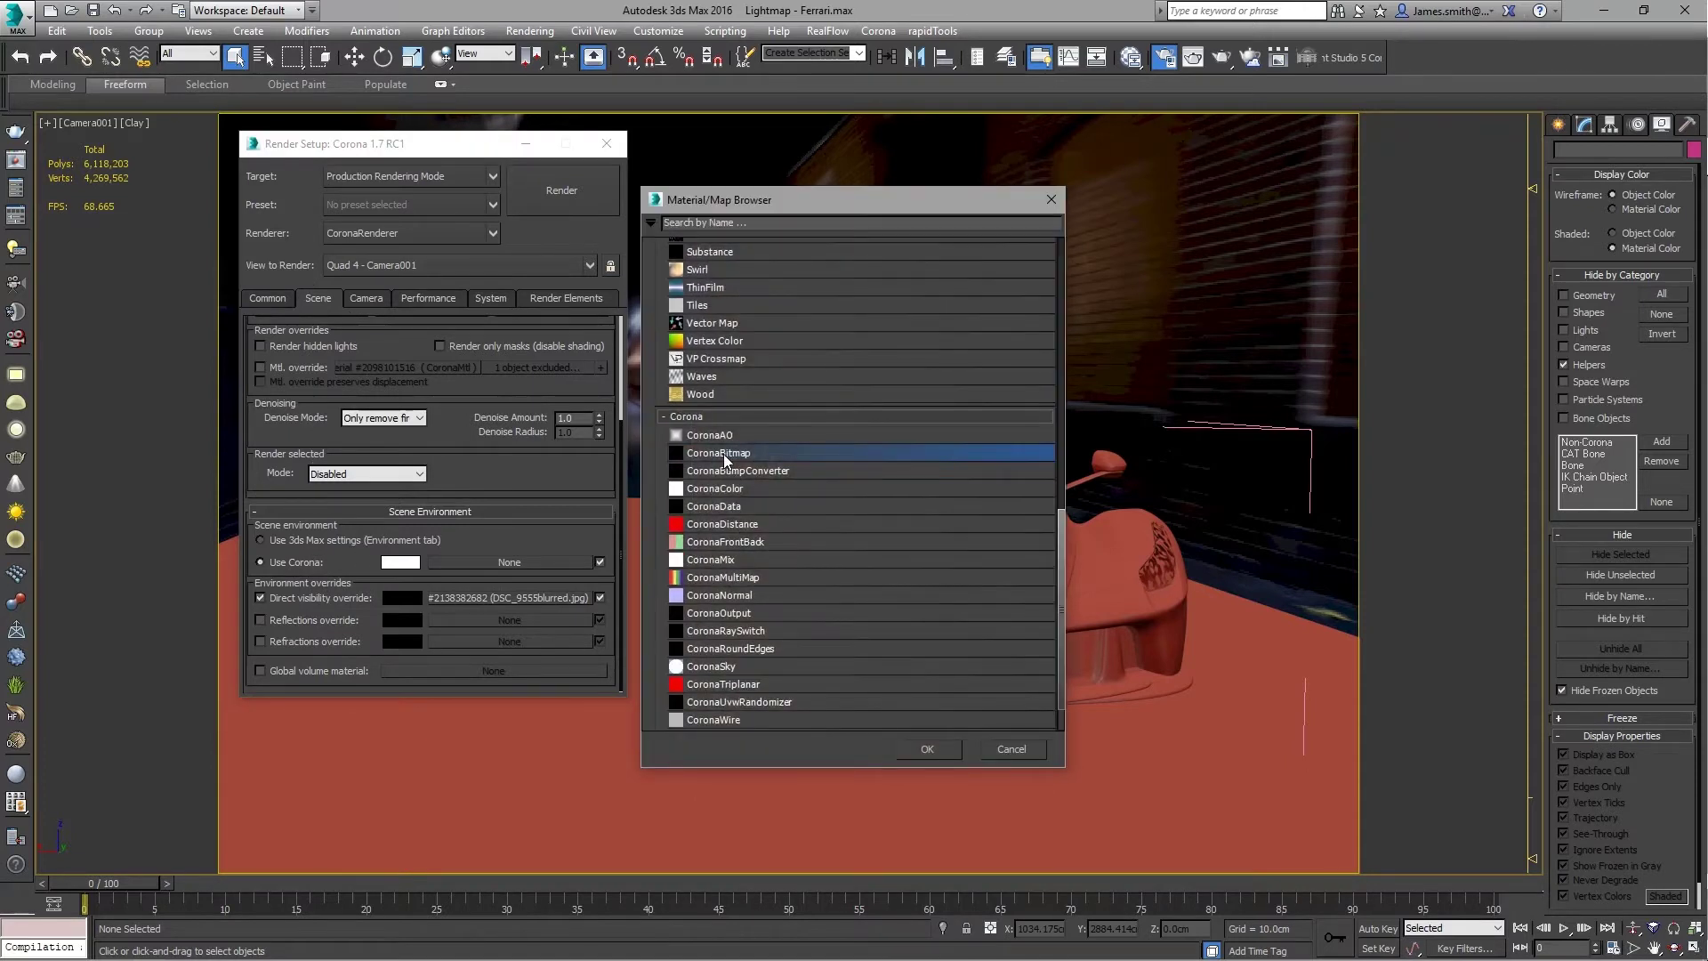
{"action": "left_click", "coordinate": [928, 748]}
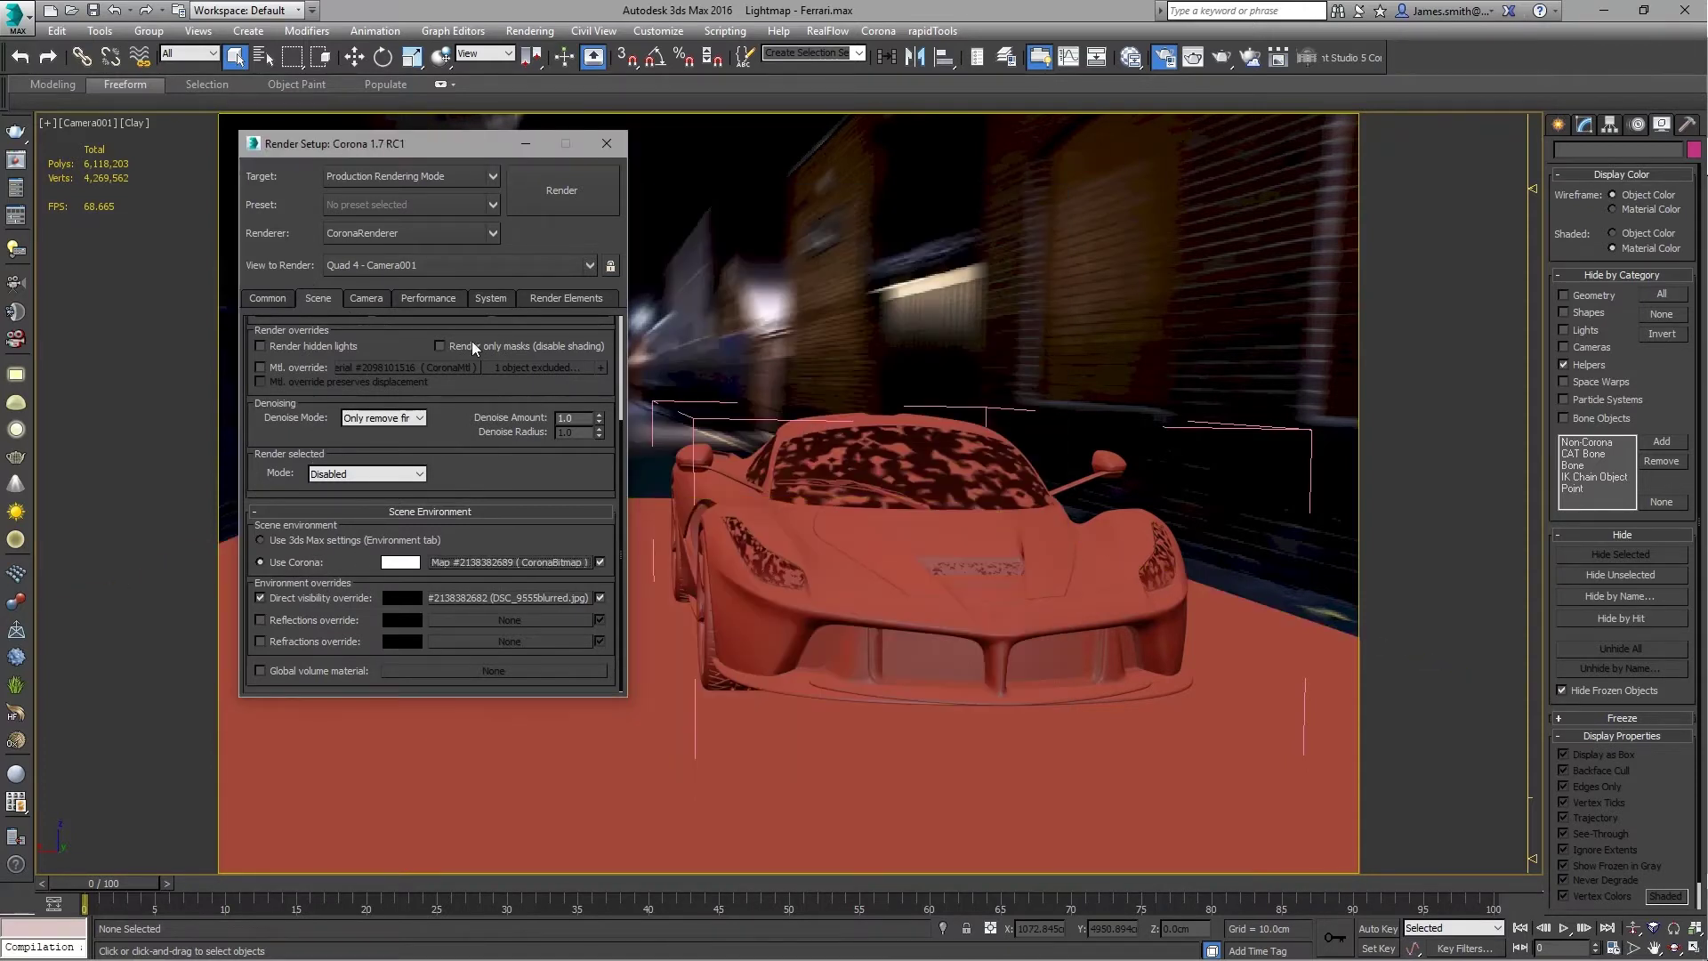
{"action": "left_click", "coordinate": [516, 33]}
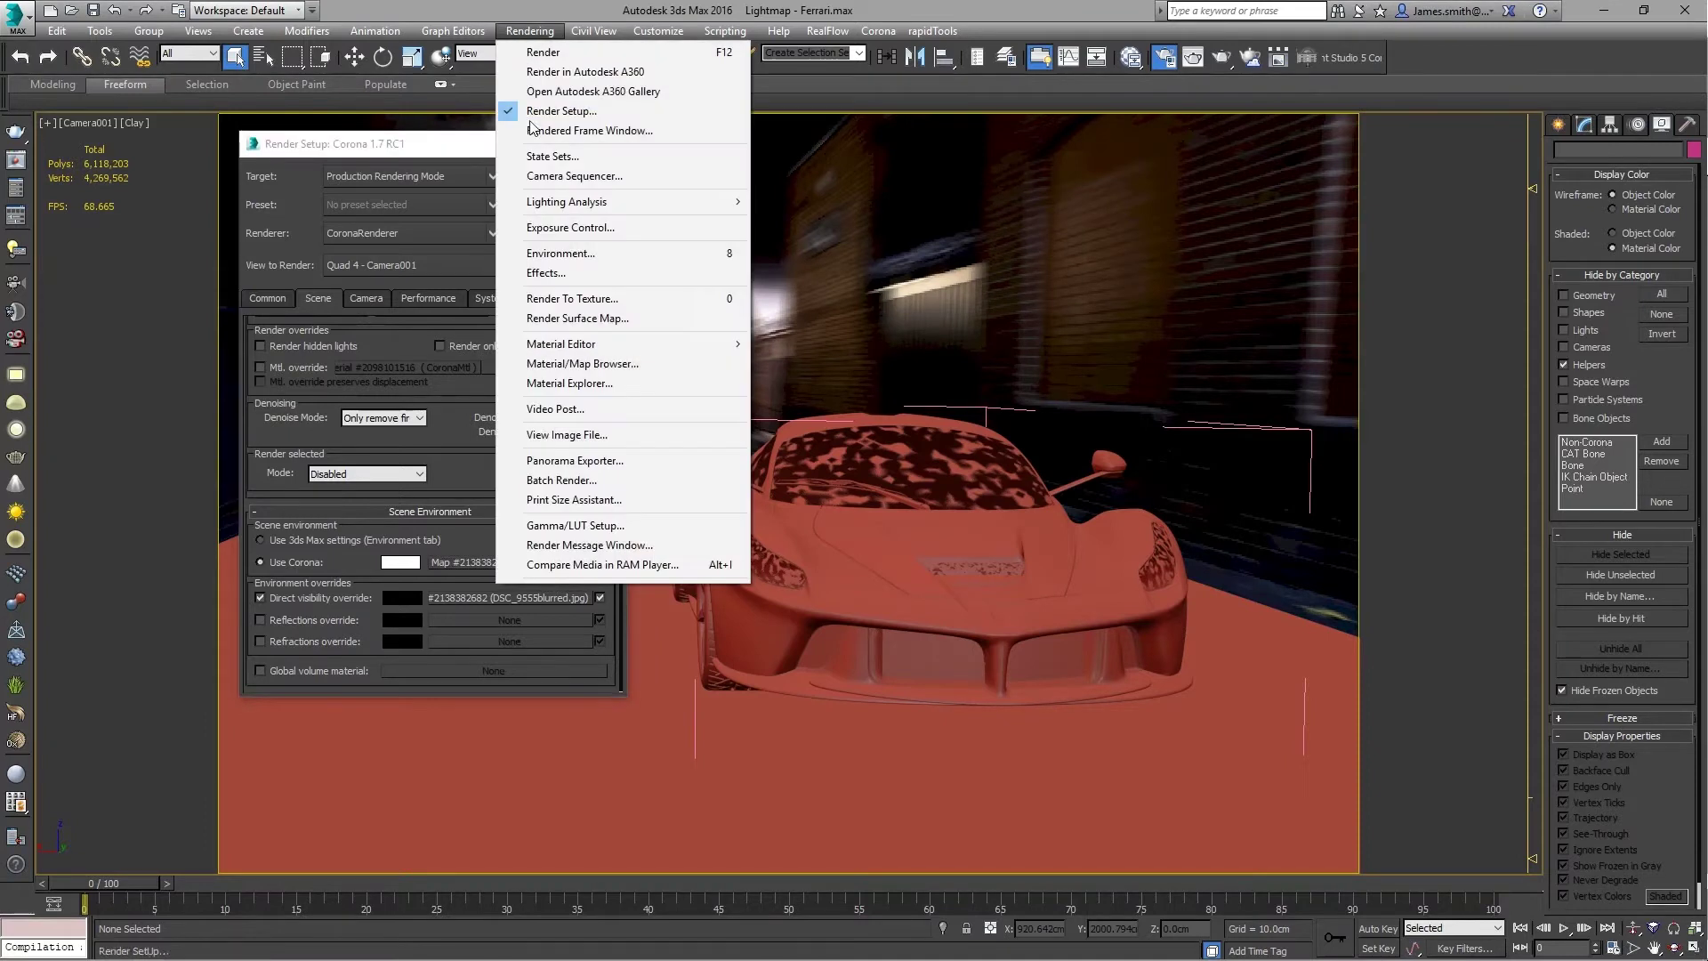
{"action": "left_click", "coordinate": [544, 31]}
{"action": "left_click", "coordinate": [1348, 66]}
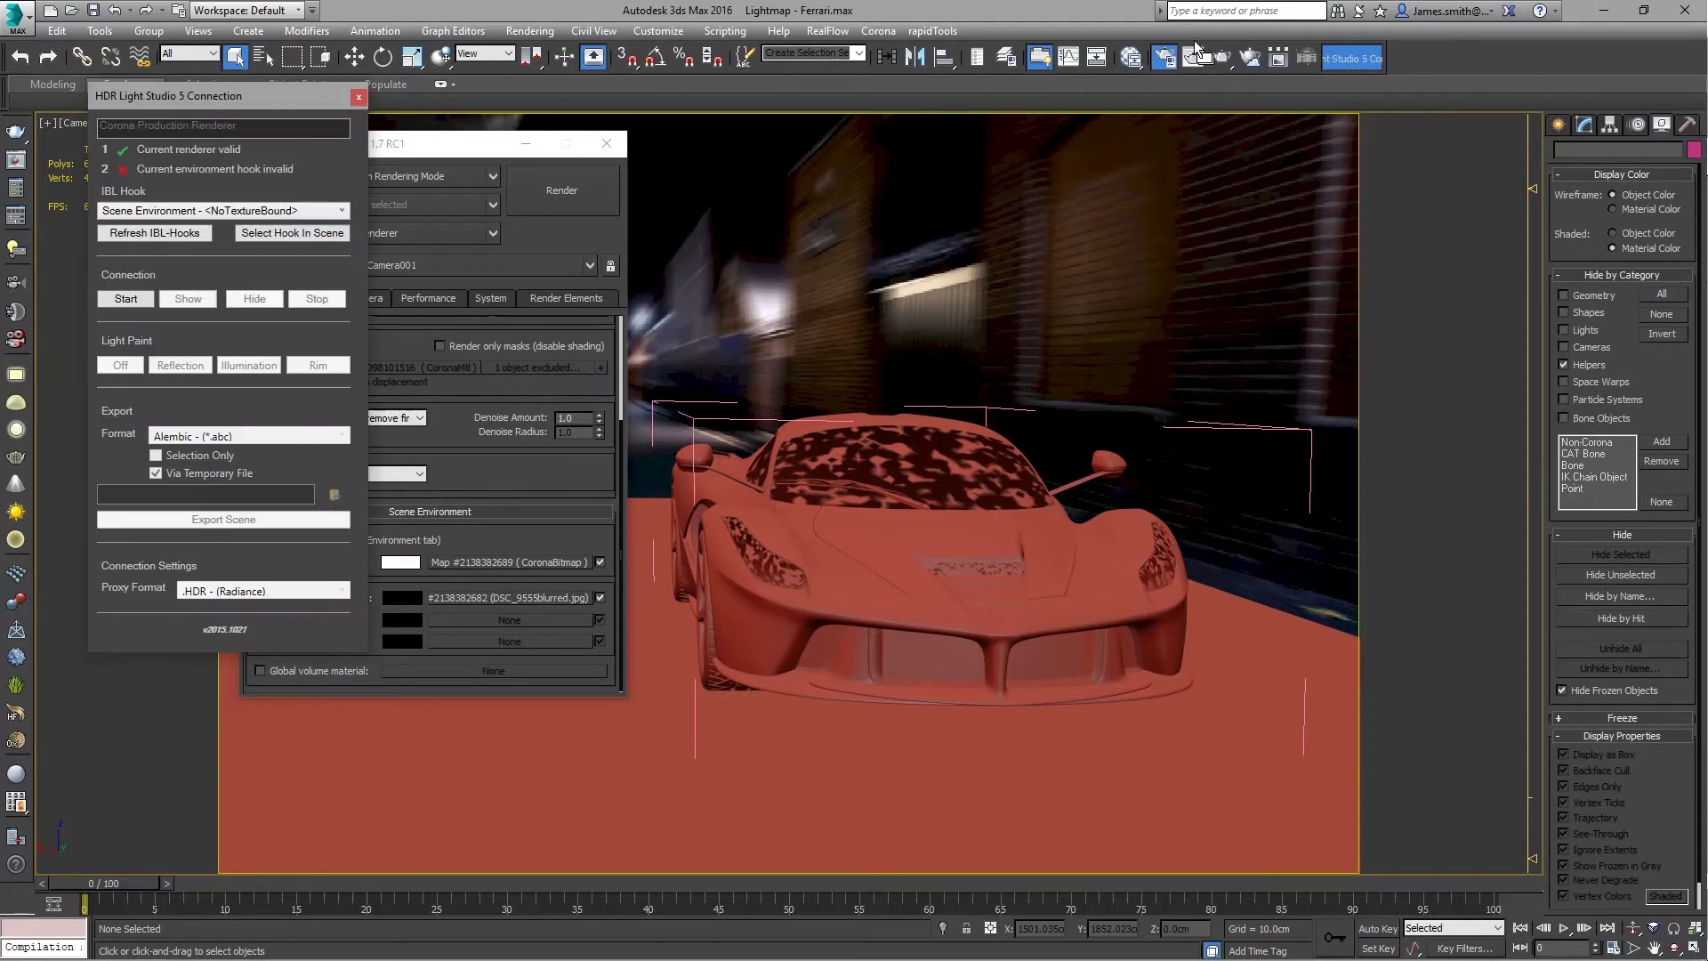
{"action": "left_click_drag", "start_coordinate": [253, 103], "coordinate": [823, 175]}
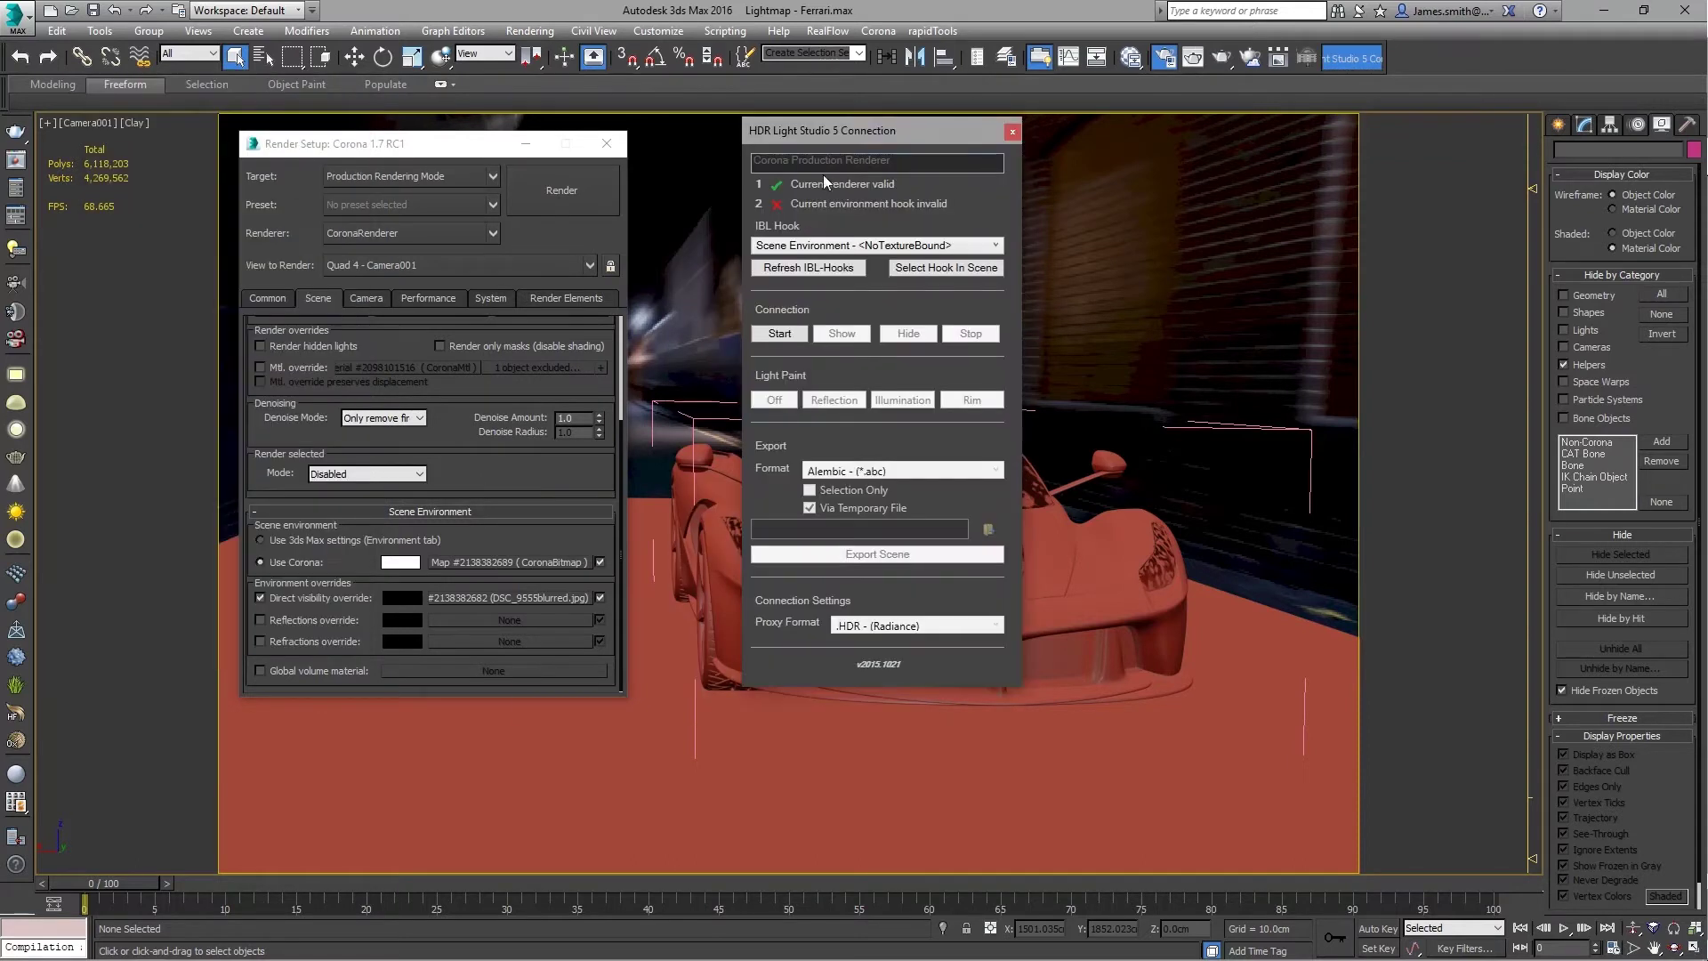
{"action": "left_click", "coordinate": [803, 245]}
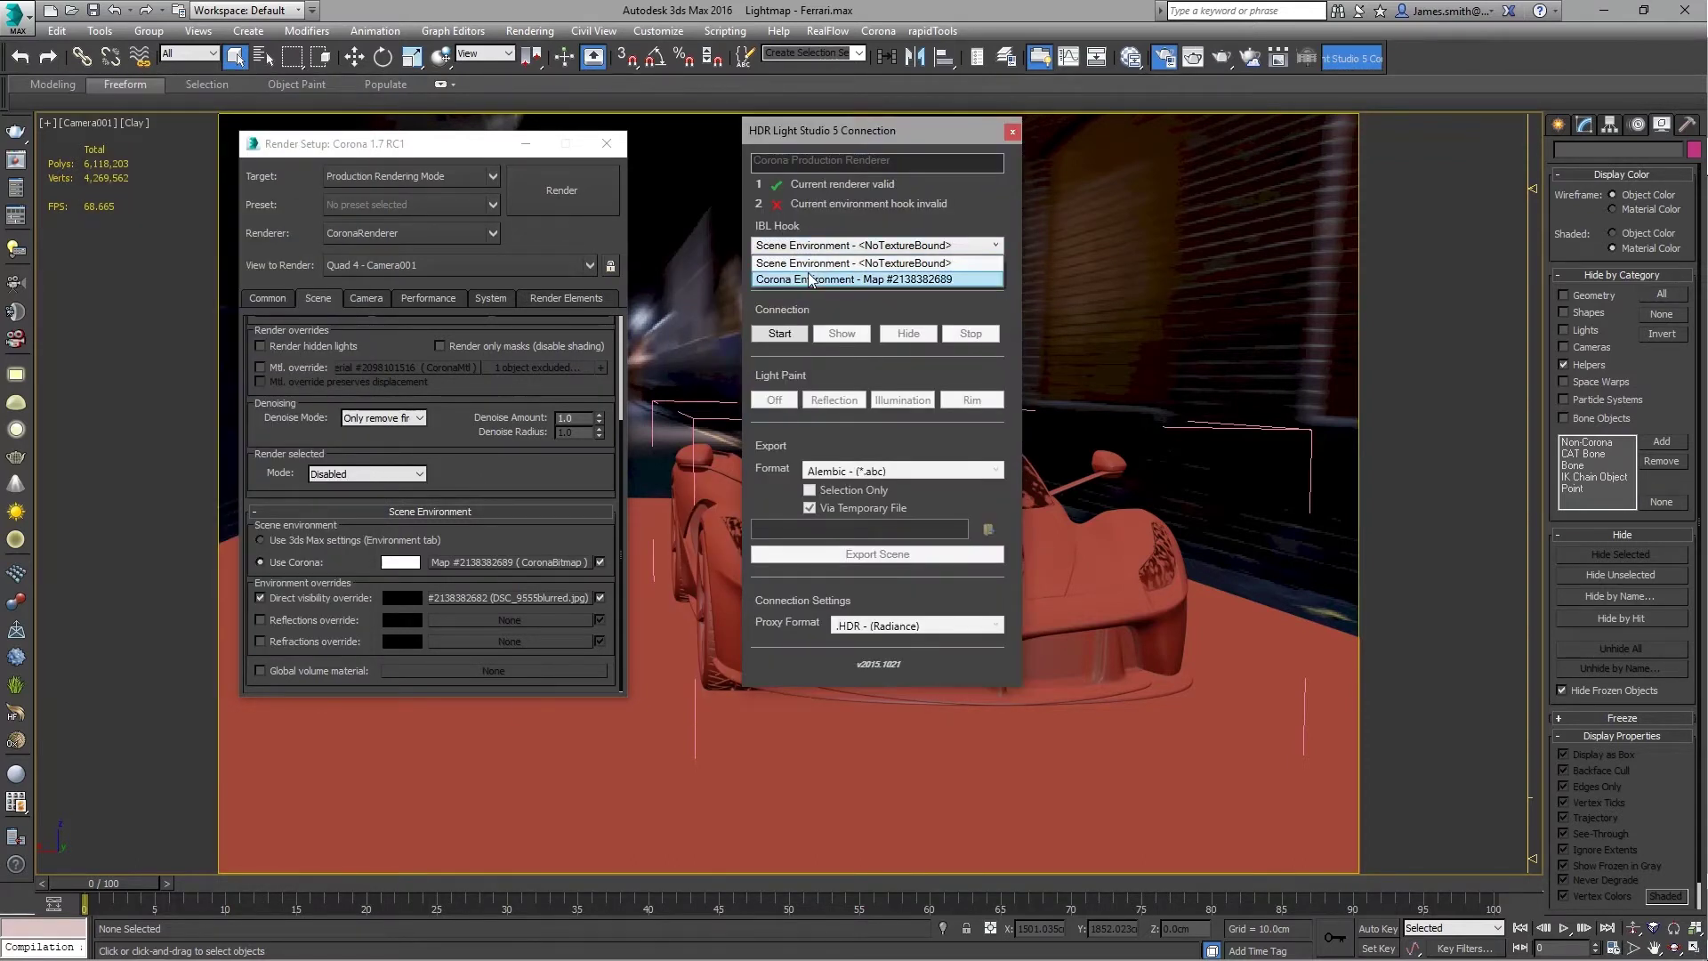
{"action": "left_click", "coordinate": [811, 279]}
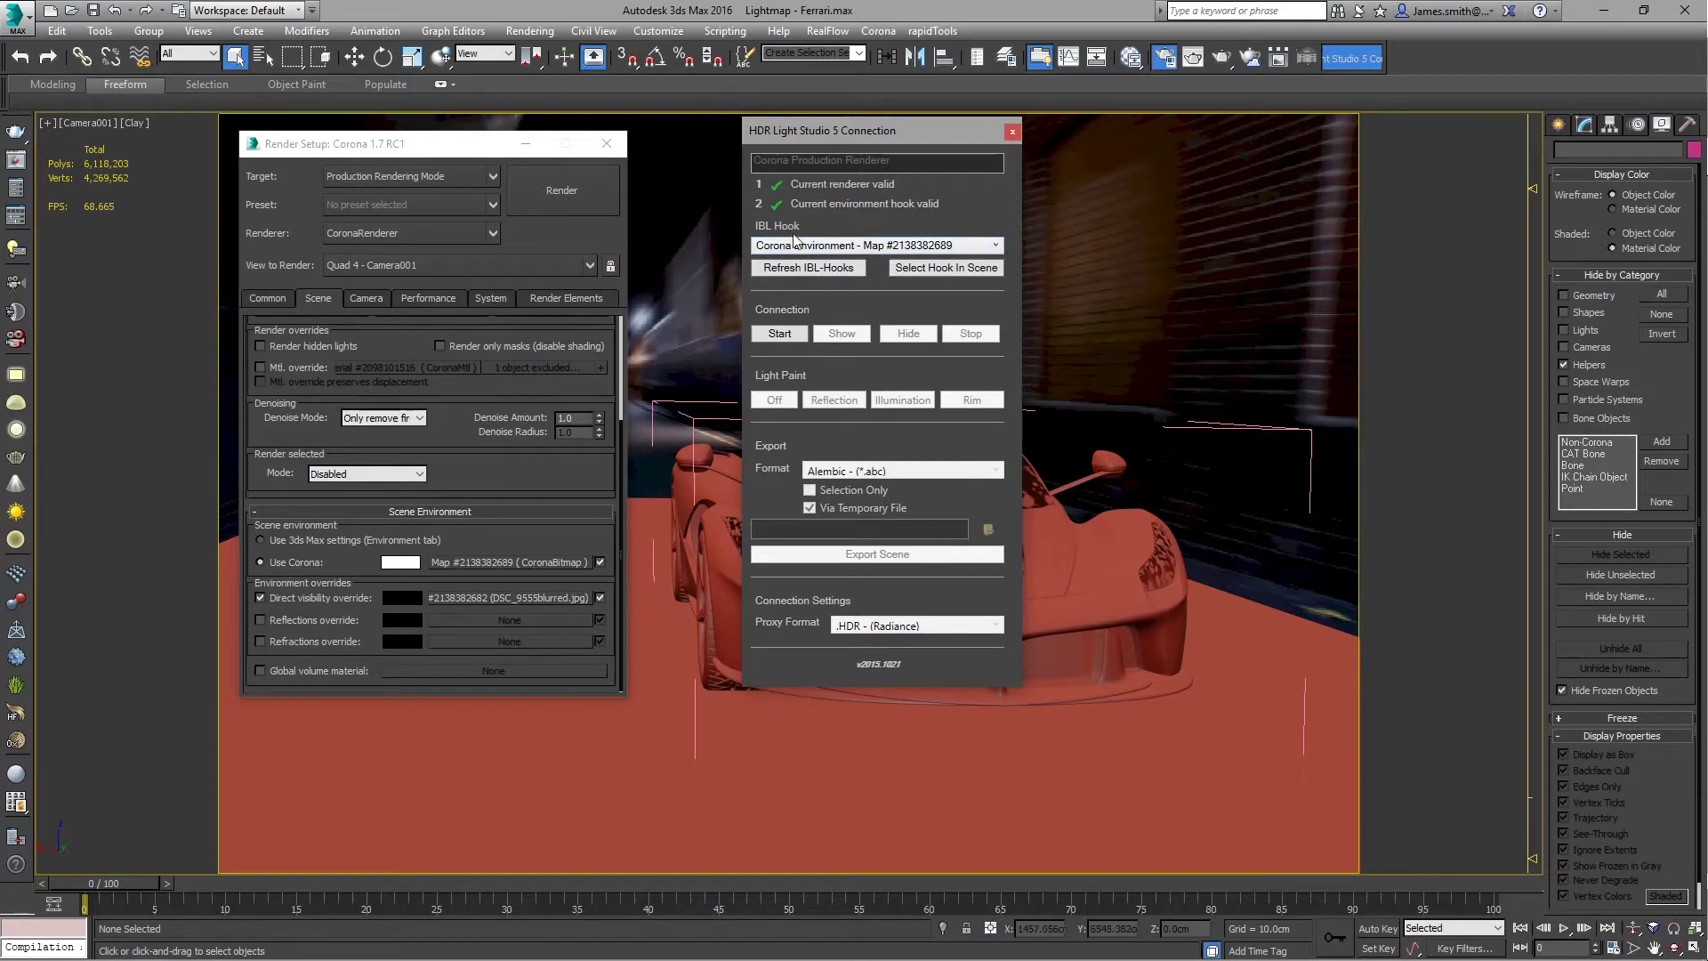
{"action": "left_click", "coordinate": [780, 338]}
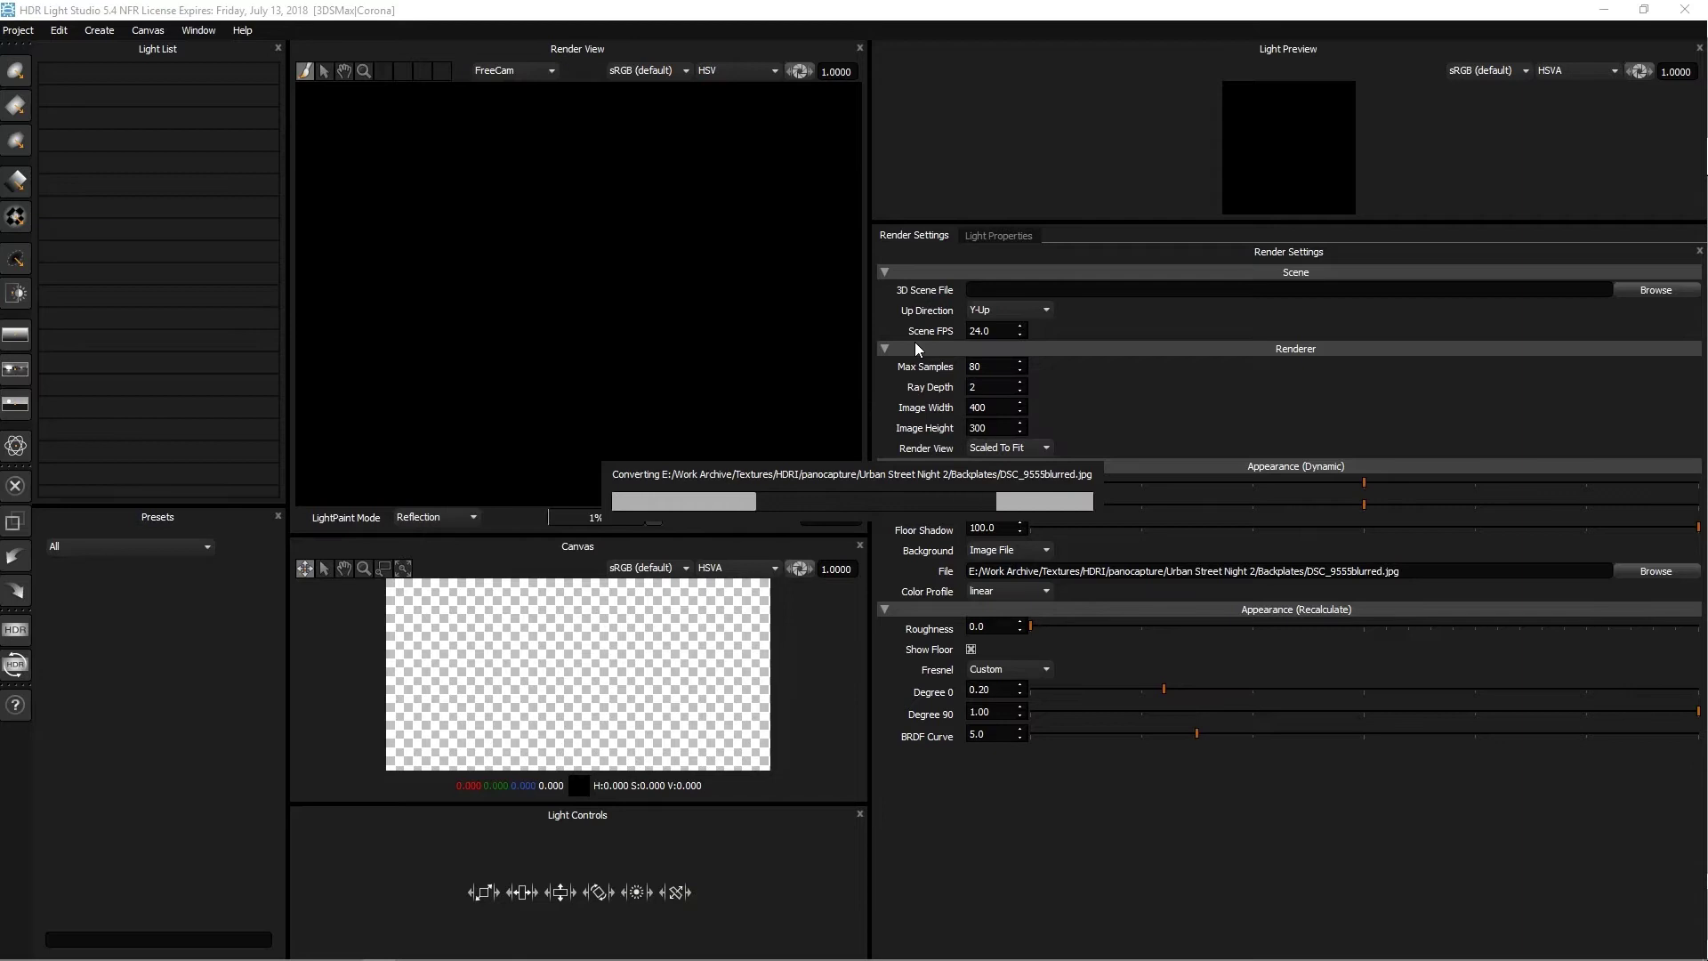
Switch the render background to HDRI Env, then add a Picture Background light and view its properties
{"action": "left_click", "coordinate": [1016, 553]}
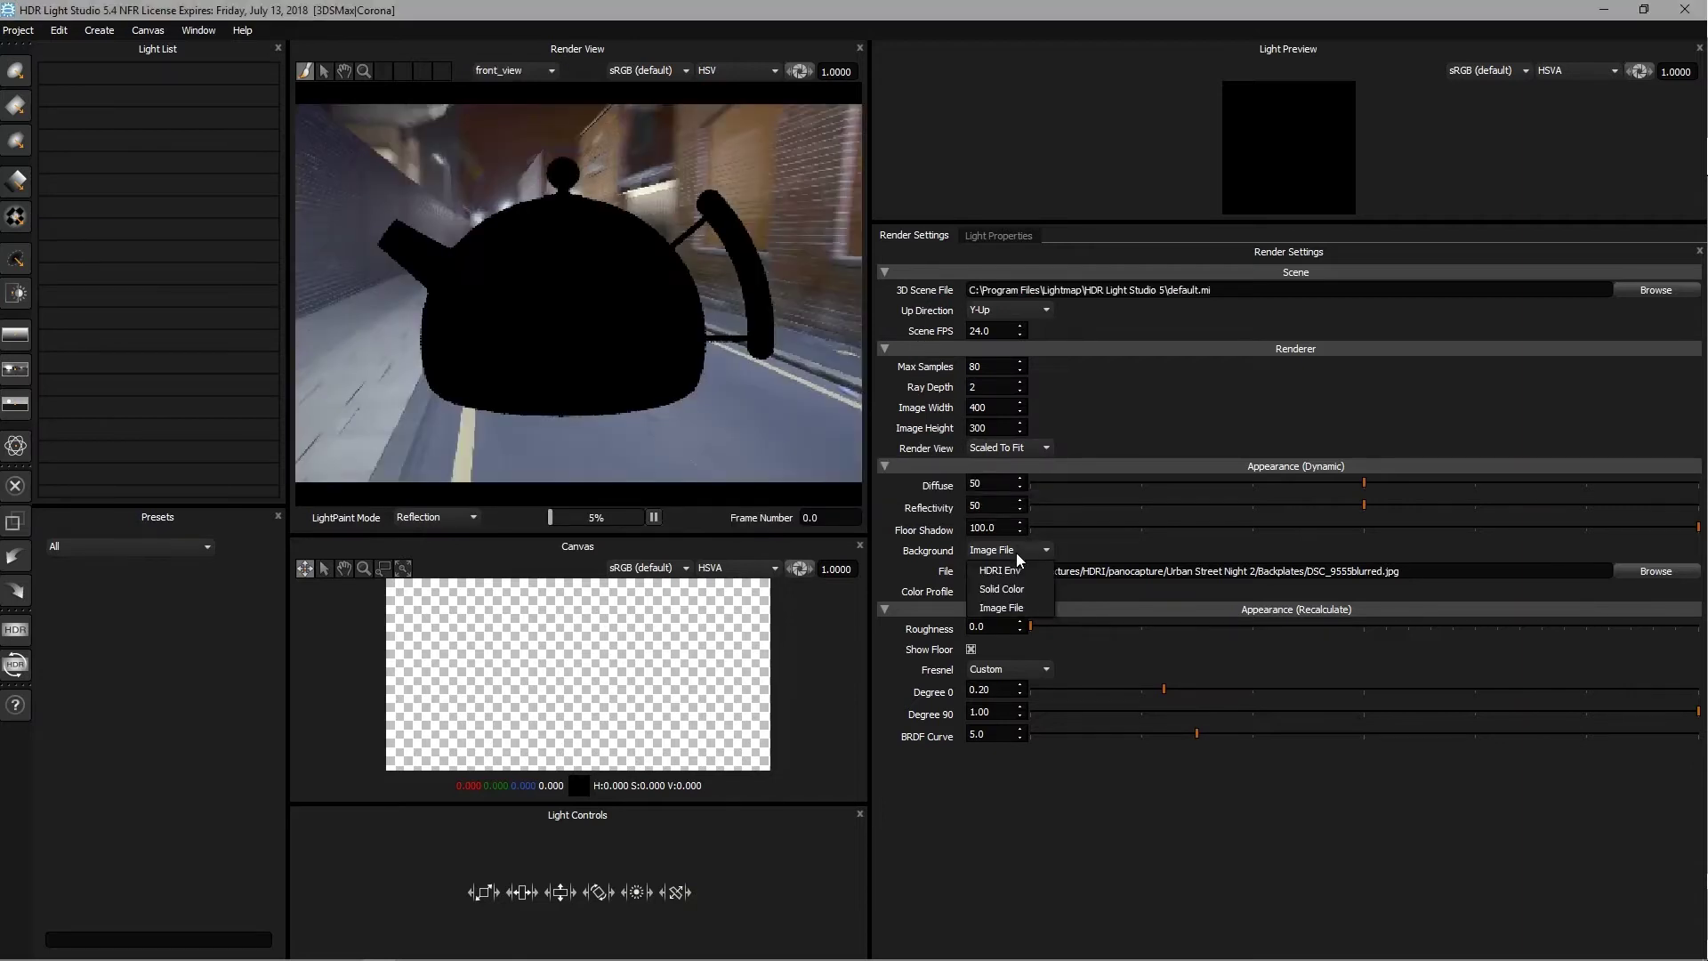
{"action": "left_click", "coordinate": [1015, 574]}
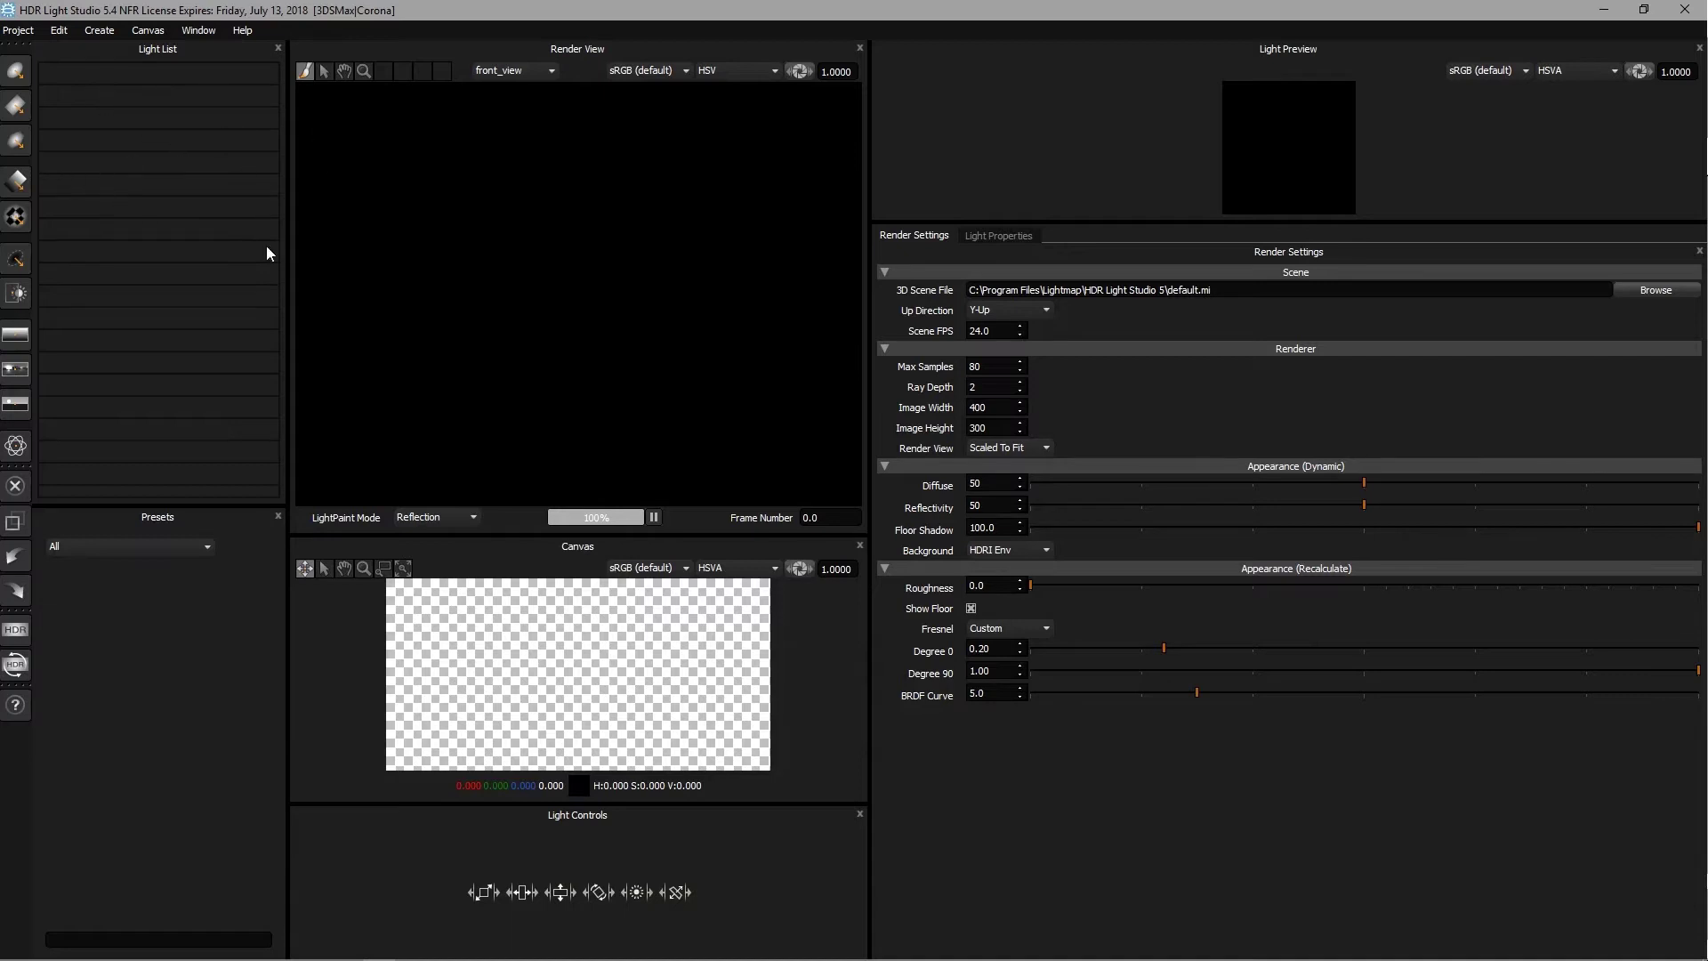
{"action": "left_click", "coordinate": [17, 377]}
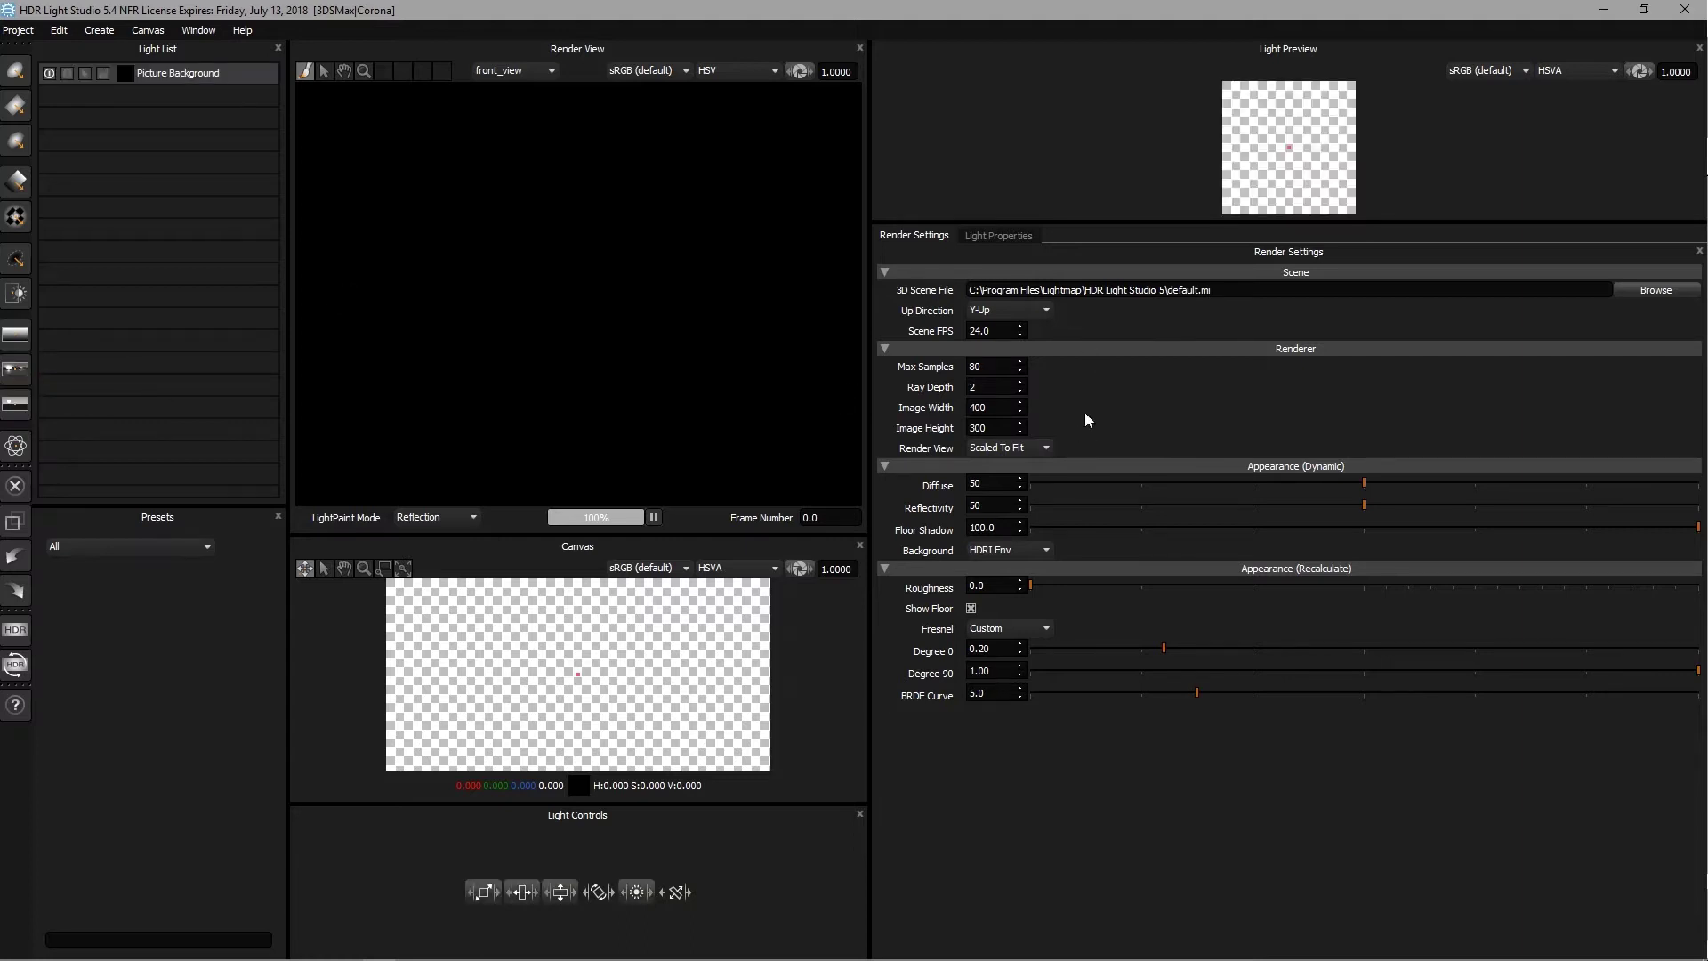
{"action": "left_click", "coordinate": [977, 236]}
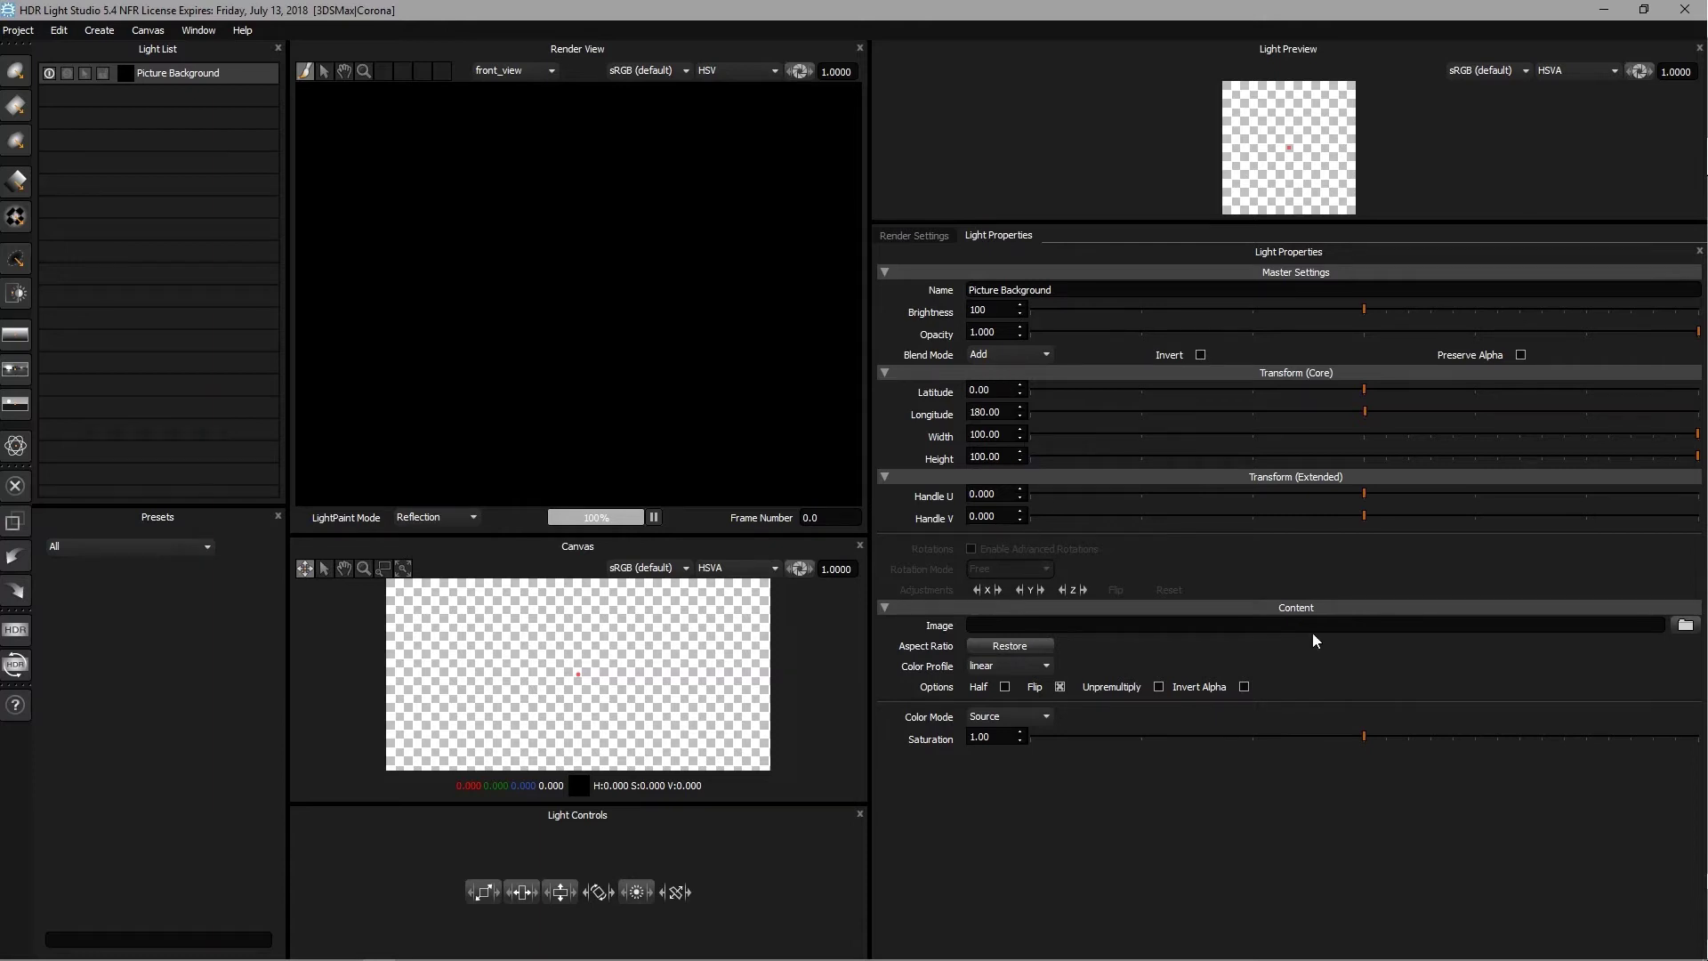
Load UrbanStreetNight_02_Final_hdr from the Urban Street Night 2 folder as the background light's image
{"action": "left_click", "coordinate": [1686, 625]}
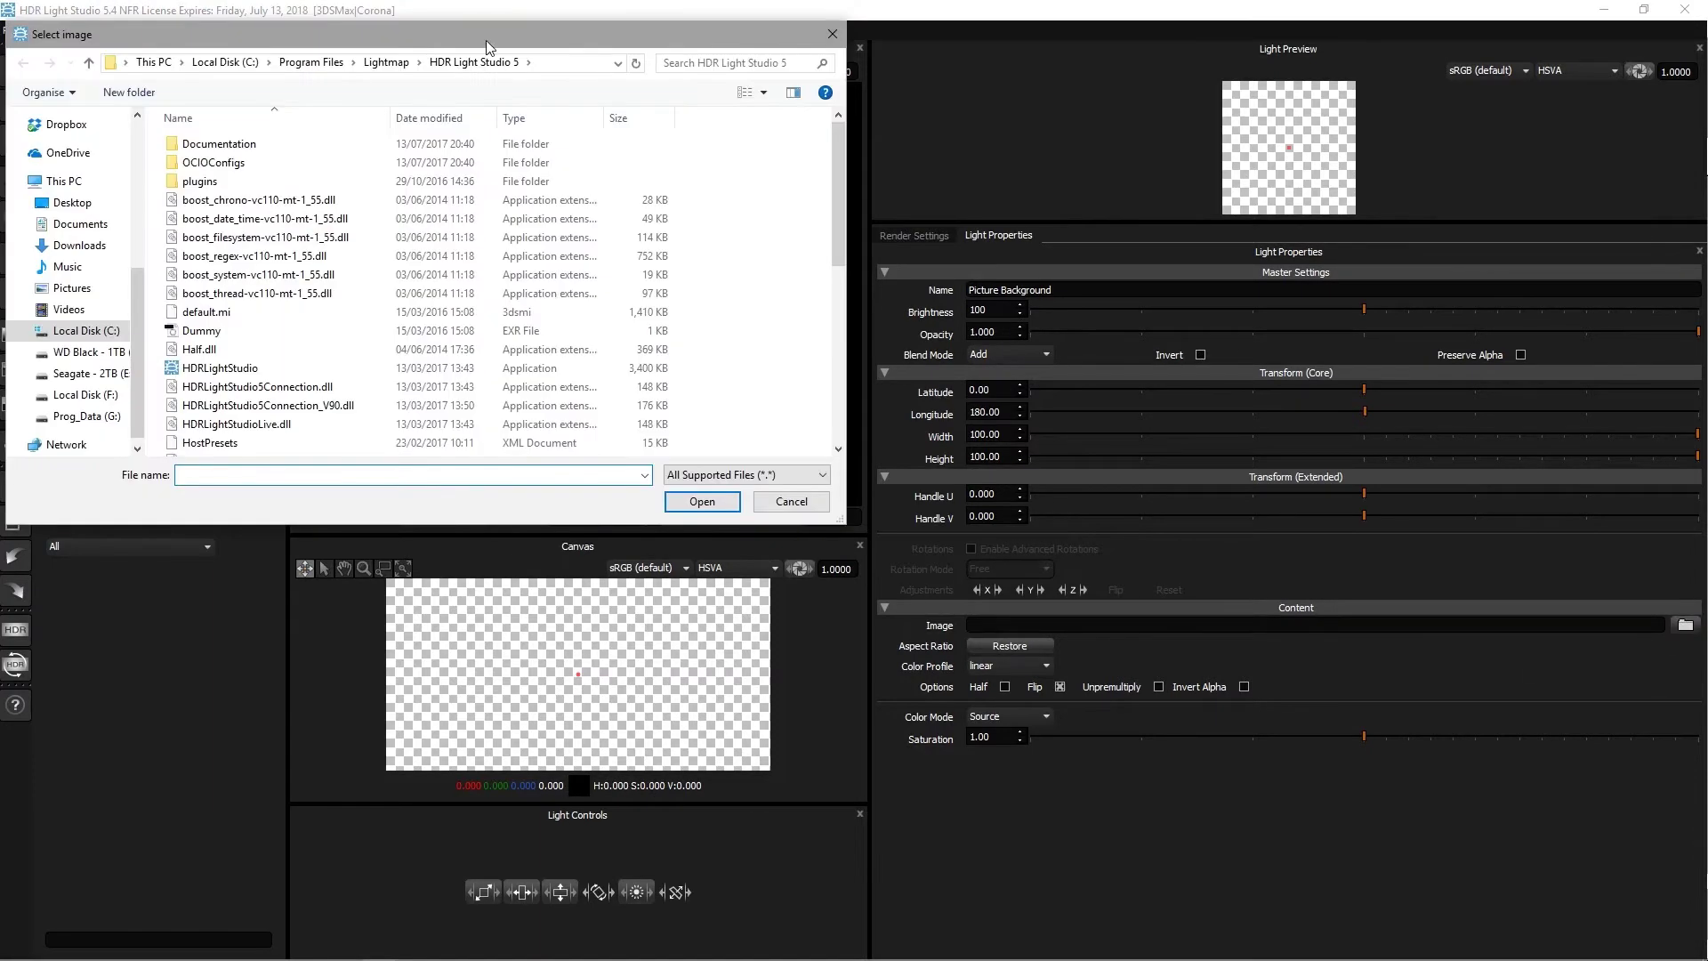
{"action": "scroll", "coordinate": [305, 267], "scroll_direction": "up", "scroll_amount": 4}
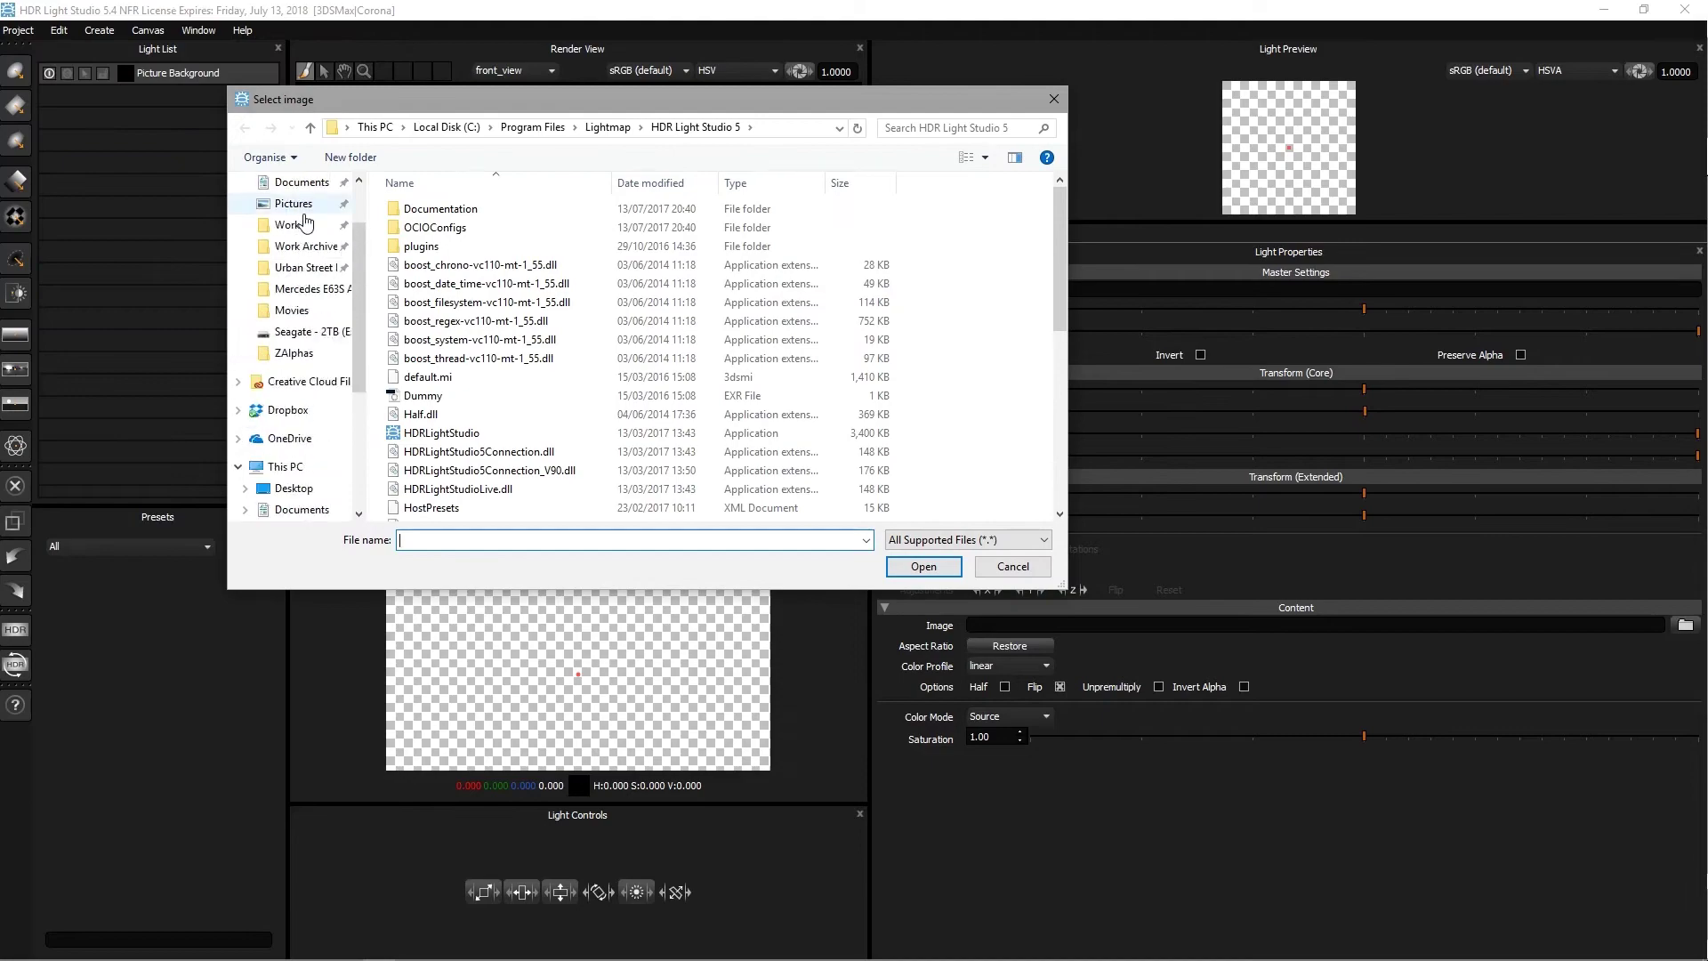
{"action": "left_click", "coordinate": [302, 267]}
{"action": "double_click", "coordinate": [429, 231]}
{"action": "left_click", "coordinate": [245, 127]}
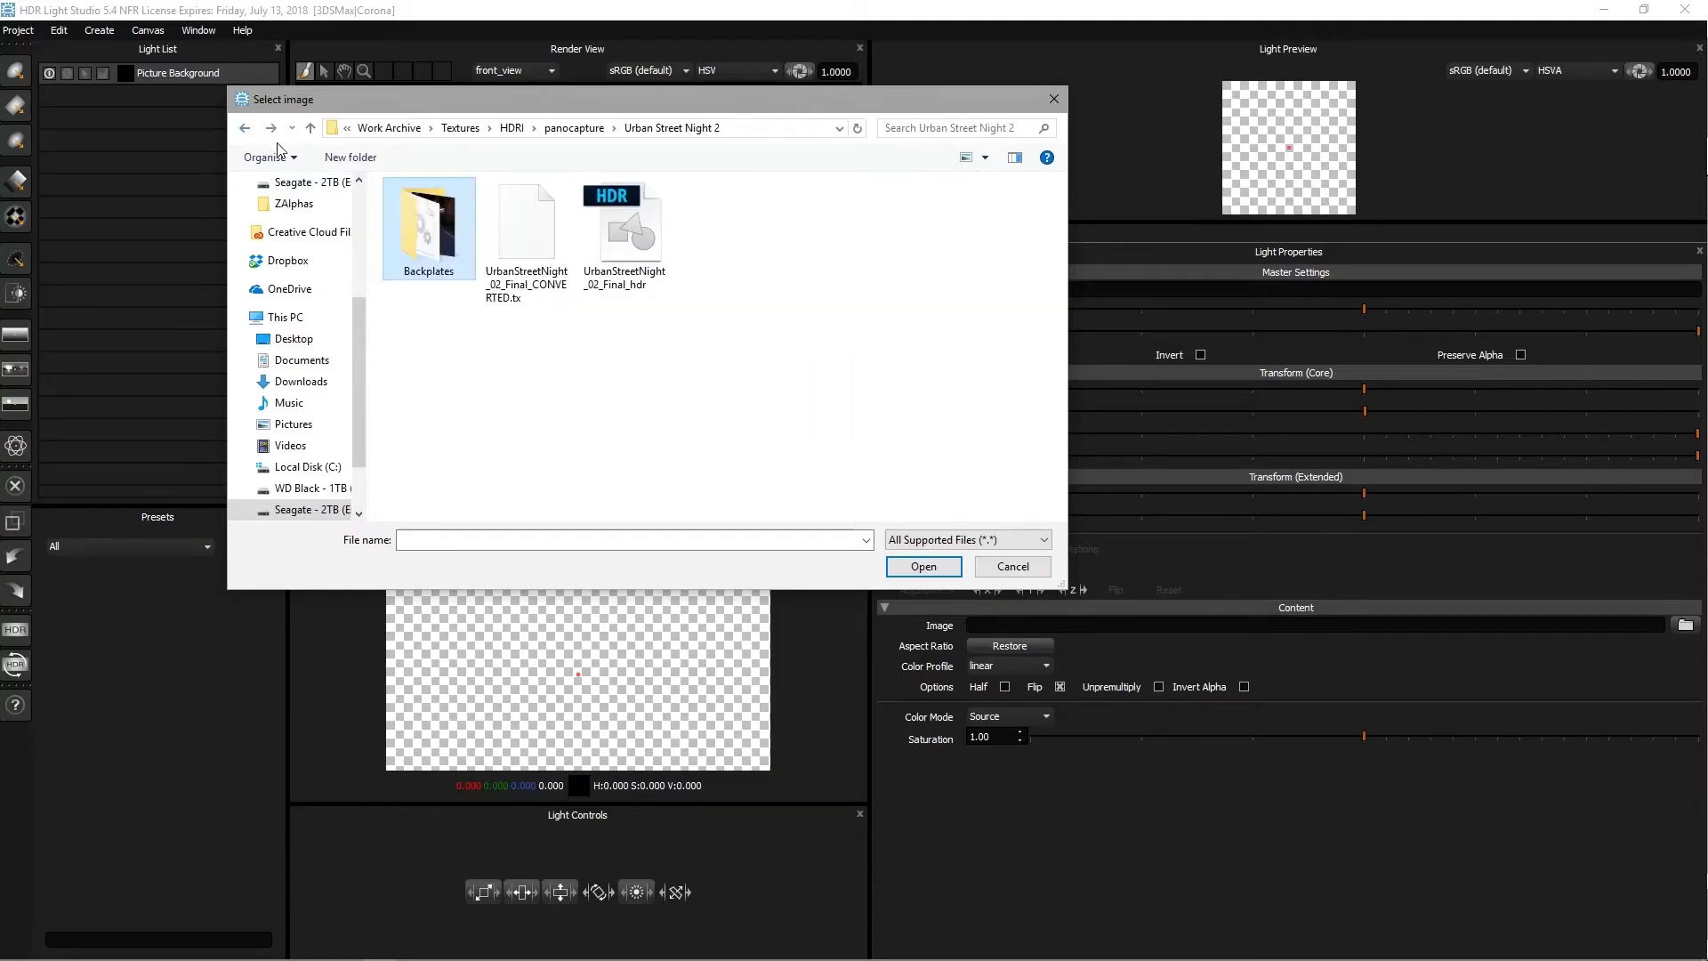
{"action": "left_click", "coordinate": [632, 231]}
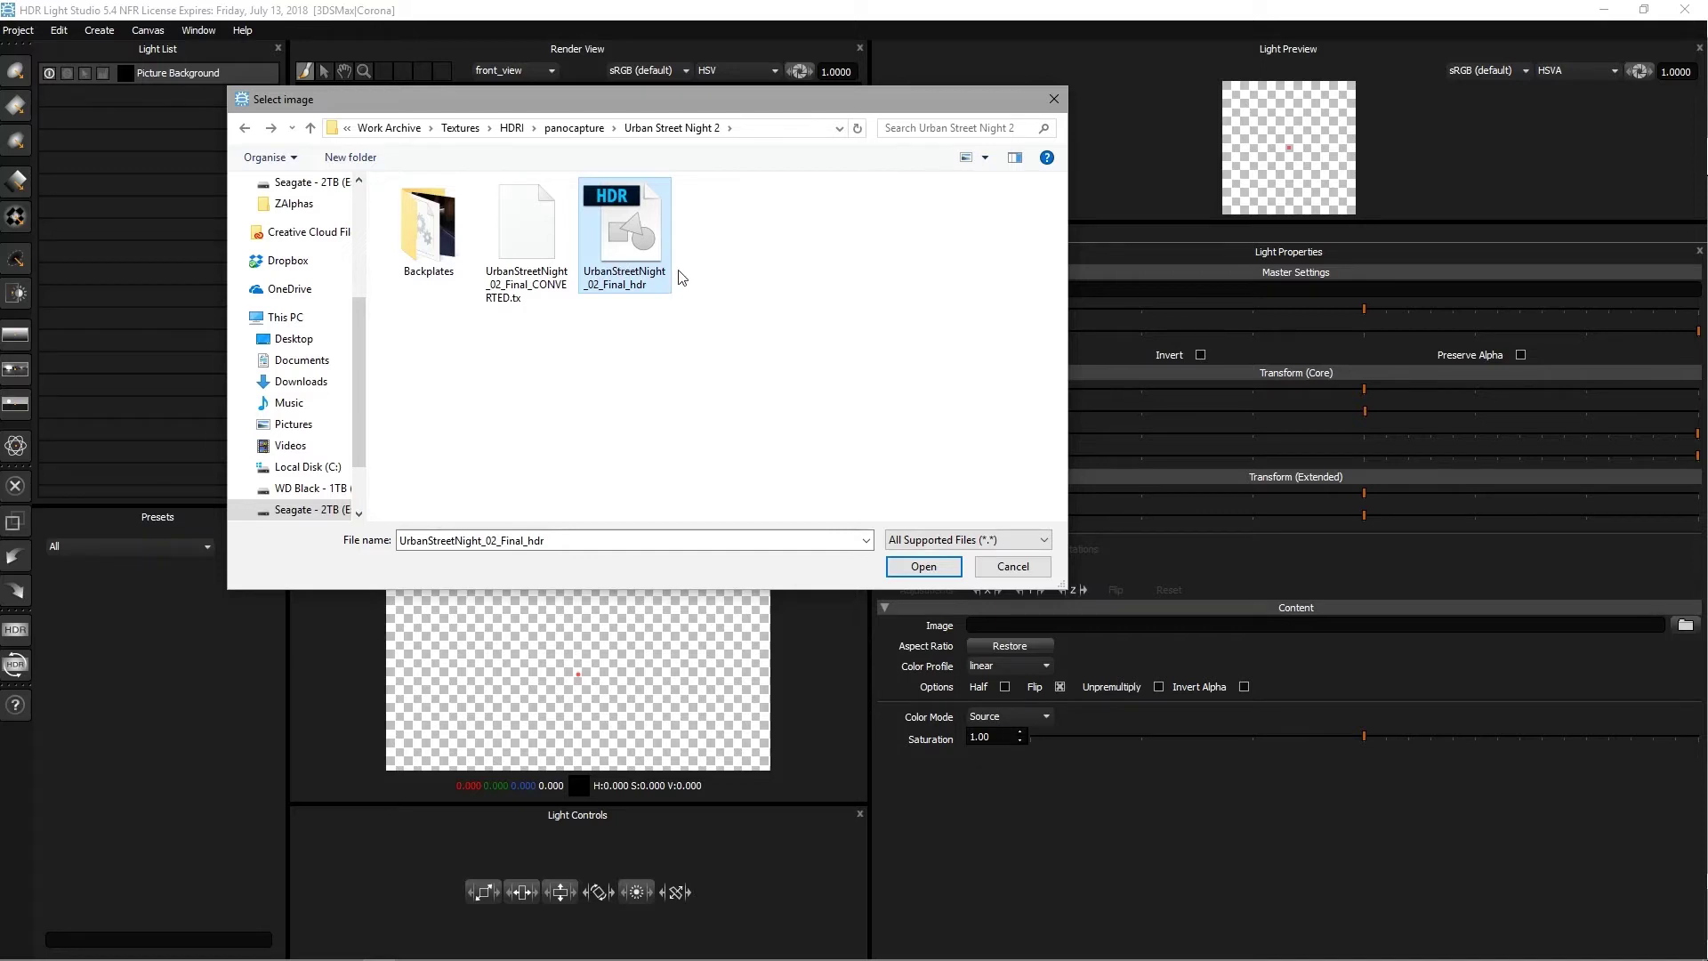
{"action": "double_click", "coordinate": [644, 233]}
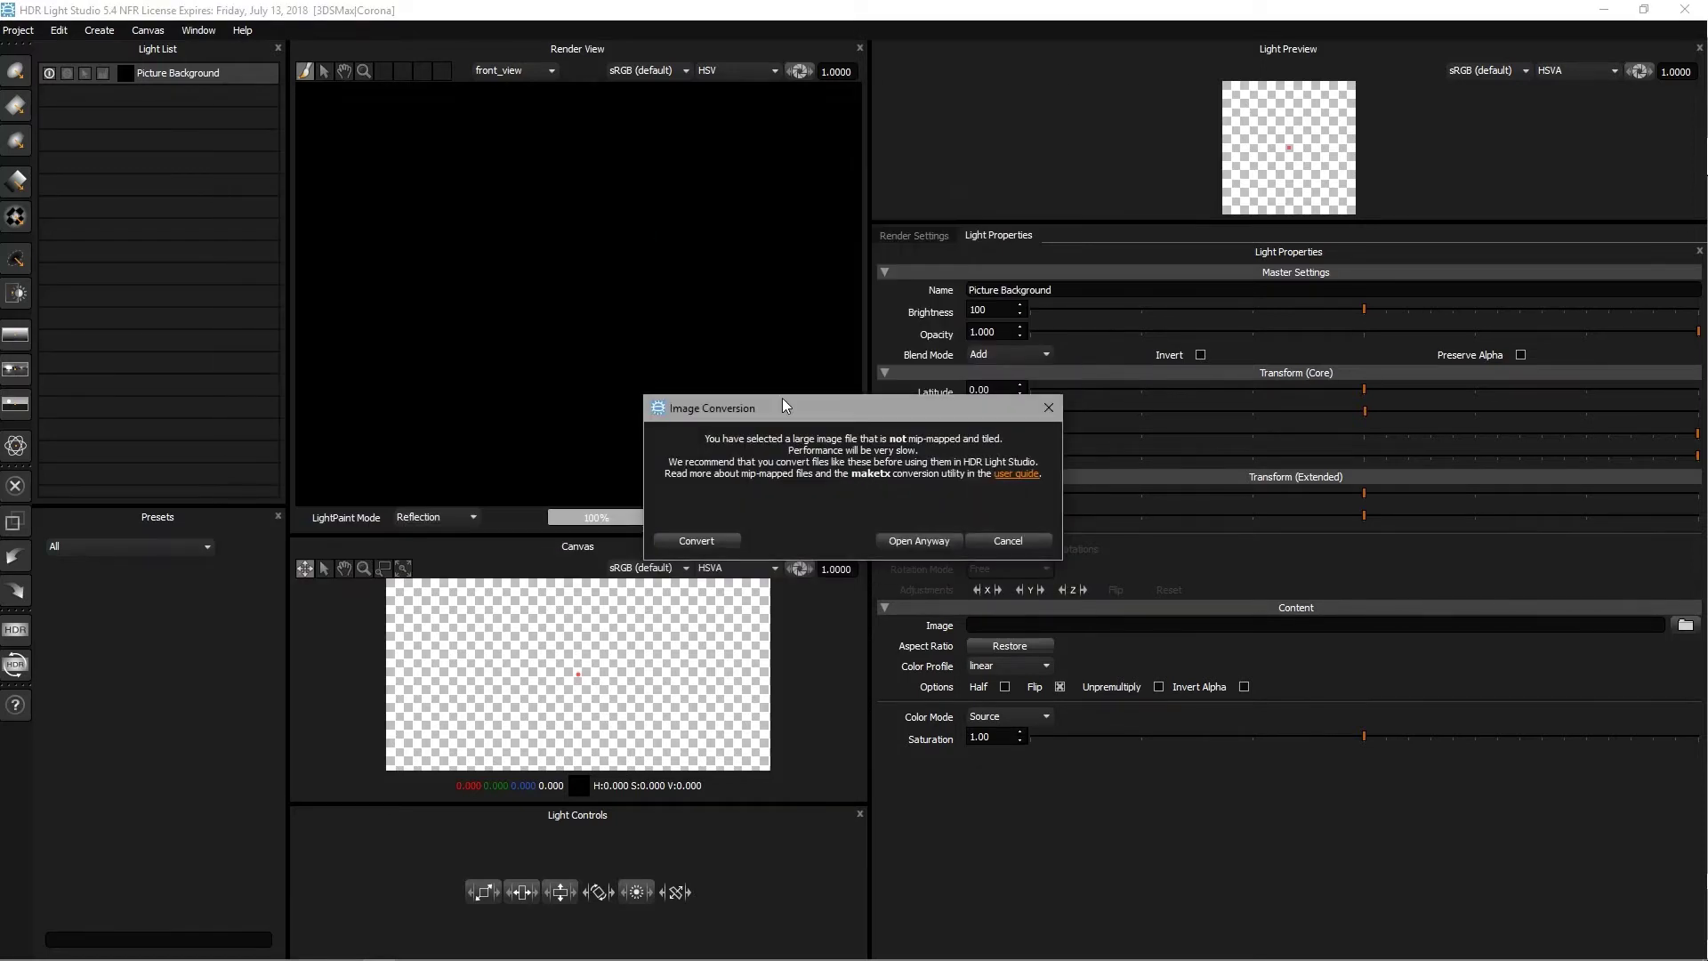
{"action": "left_click_drag", "start_coordinate": [782, 397], "coordinate": [579, 315]}
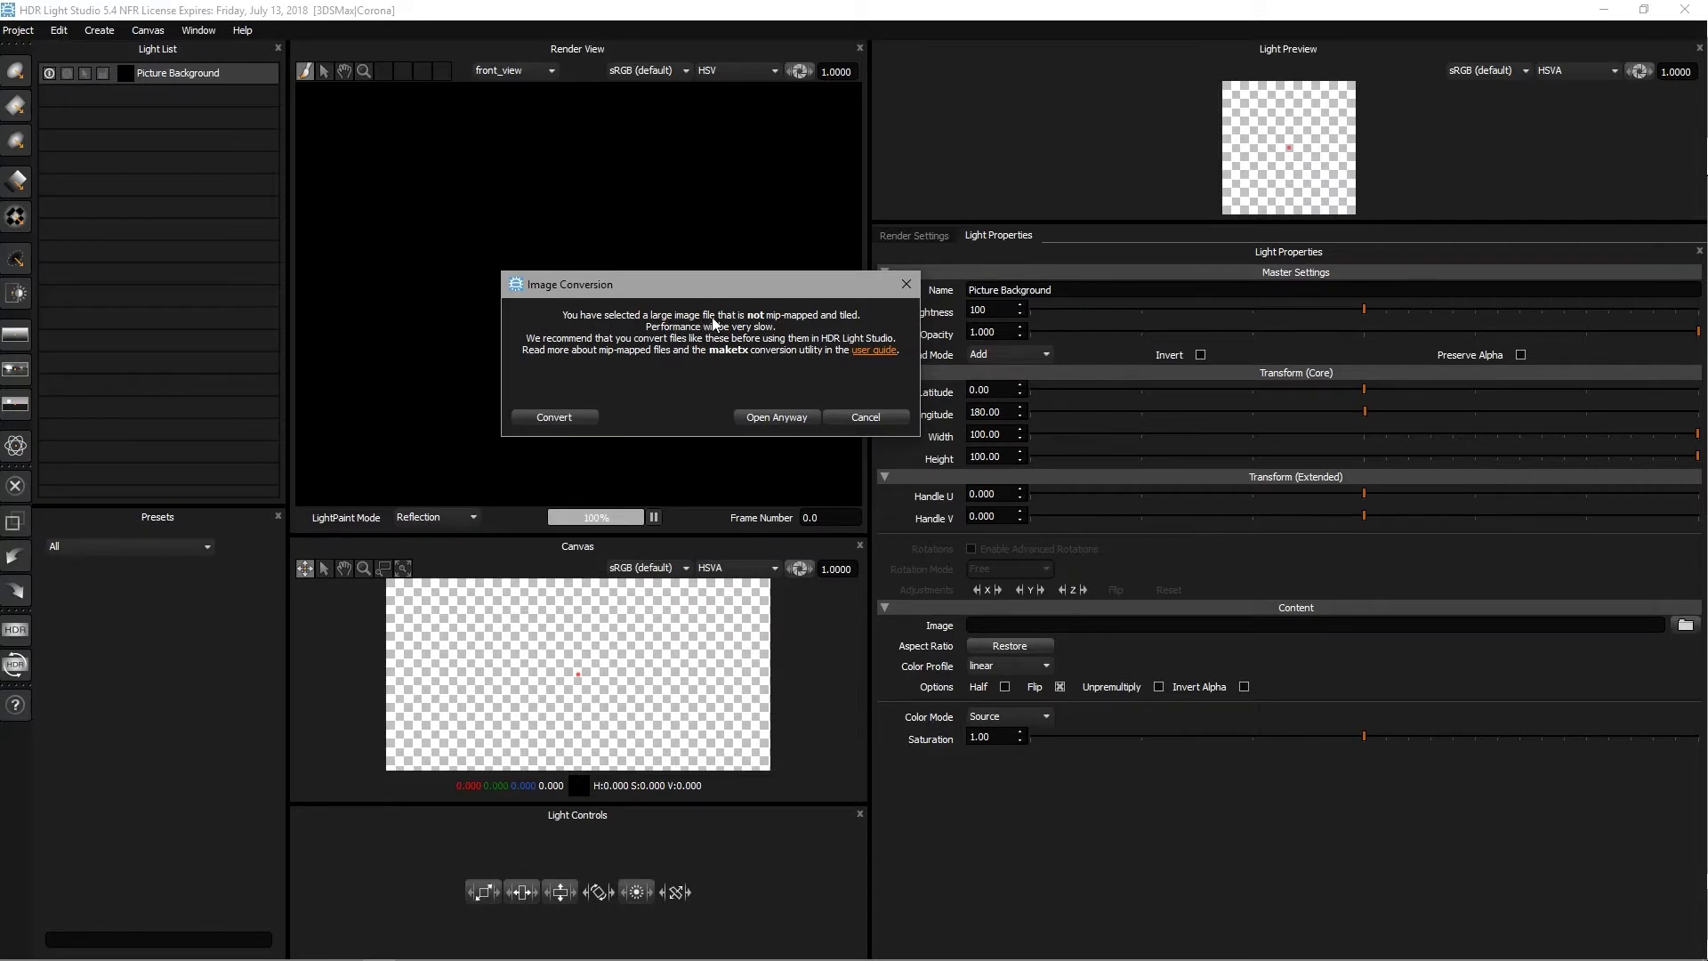
{"action": "left_click_drag", "start_coordinate": [588, 292], "coordinate": [438, 231]}
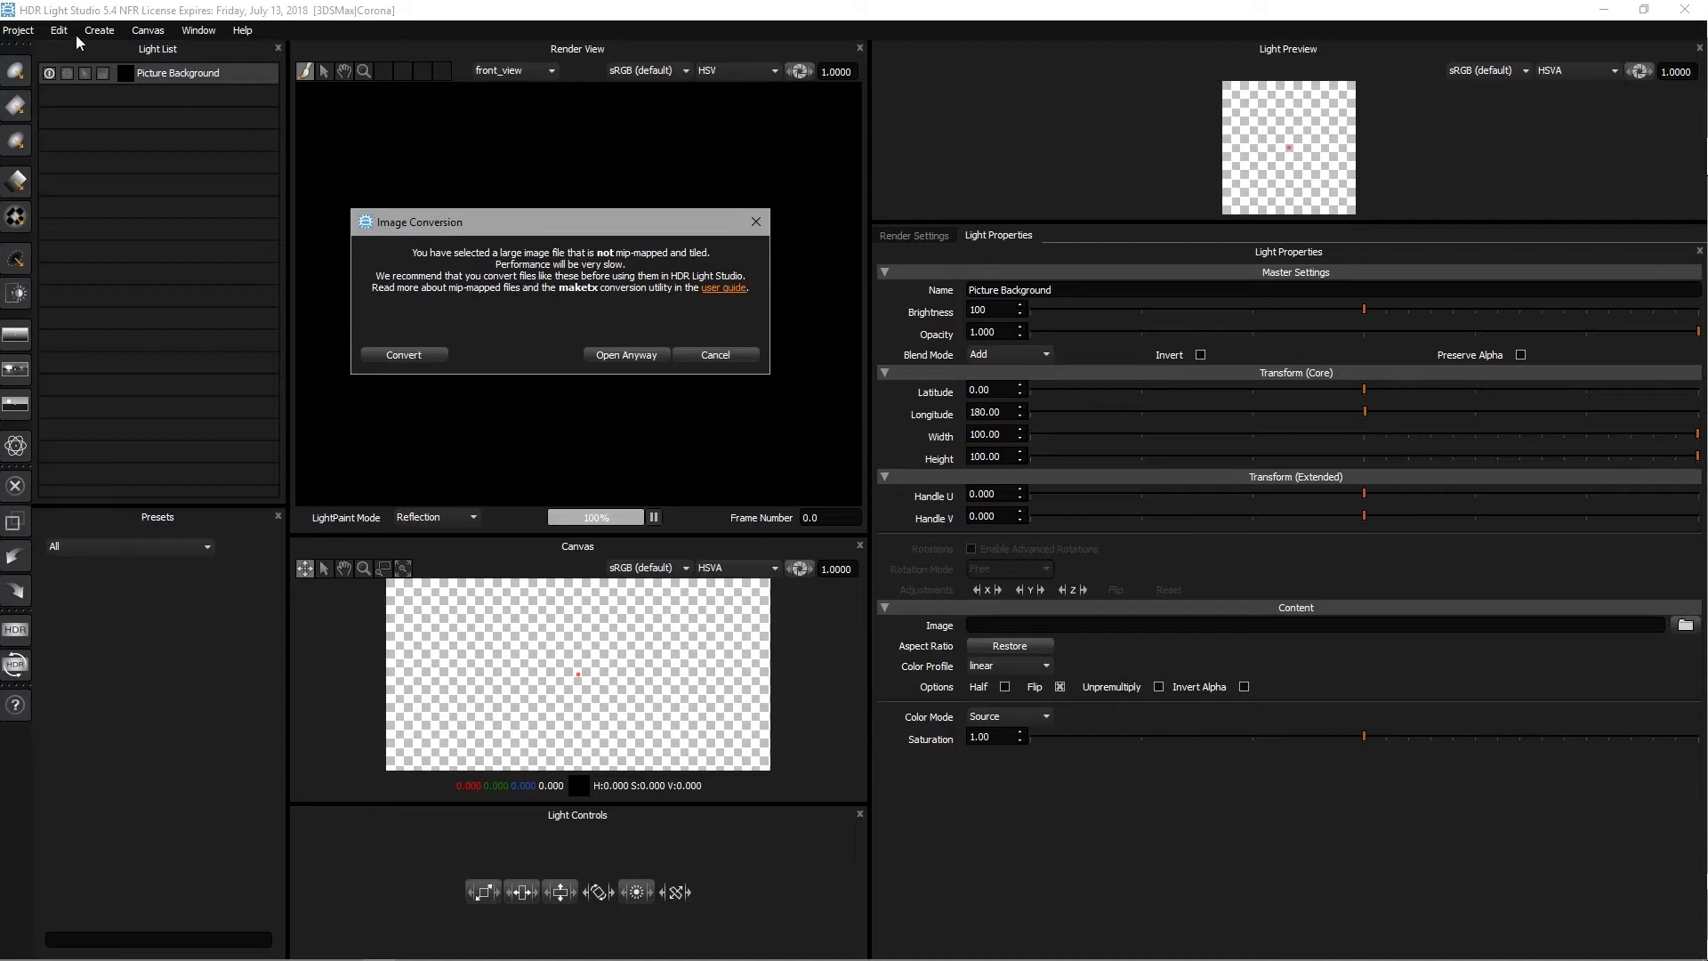
Convert the panorama, saving it over the existing UrbanStreetNight_02_Final_CONVERTED.tx
{"action": "left_click", "coordinate": [402, 354]}
{"action": "left_click", "coordinate": [701, 388]}
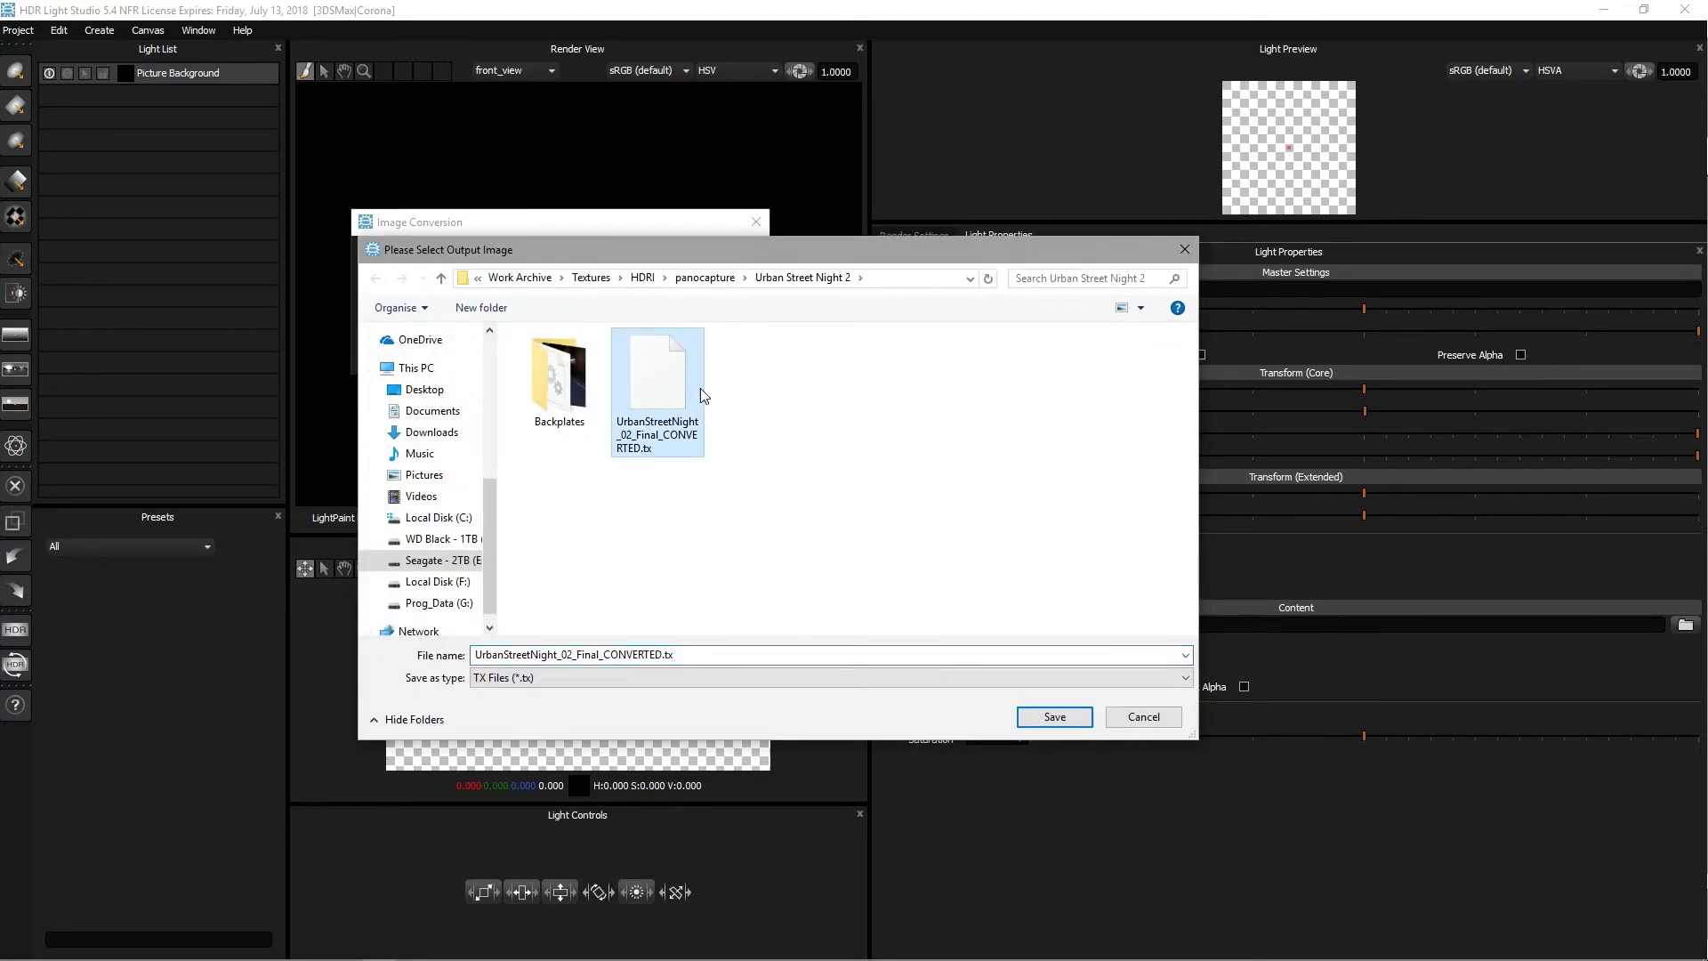
{"action": "left_click_drag", "start_coordinate": [473, 654], "coordinate": [662, 654]}
{"action": "left_click", "coordinate": [705, 657]}
{"action": "left_click", "coordinate": [1052, 718]}
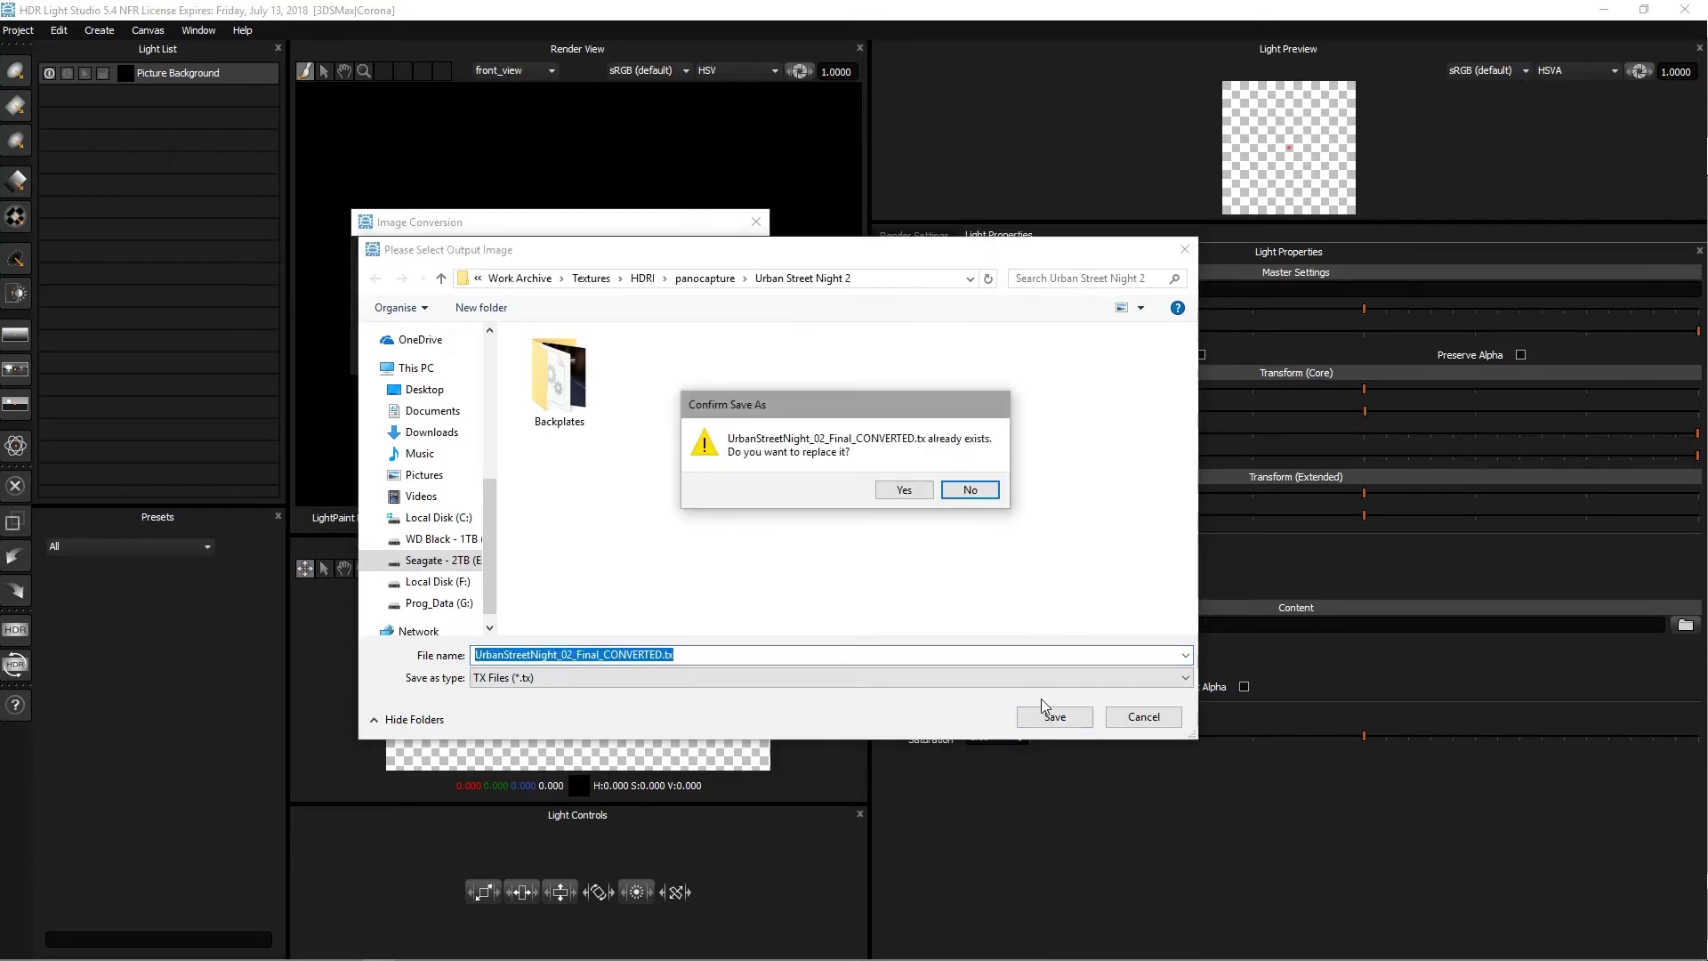
{"action": "left_click", "coordinate": [957, 505]}
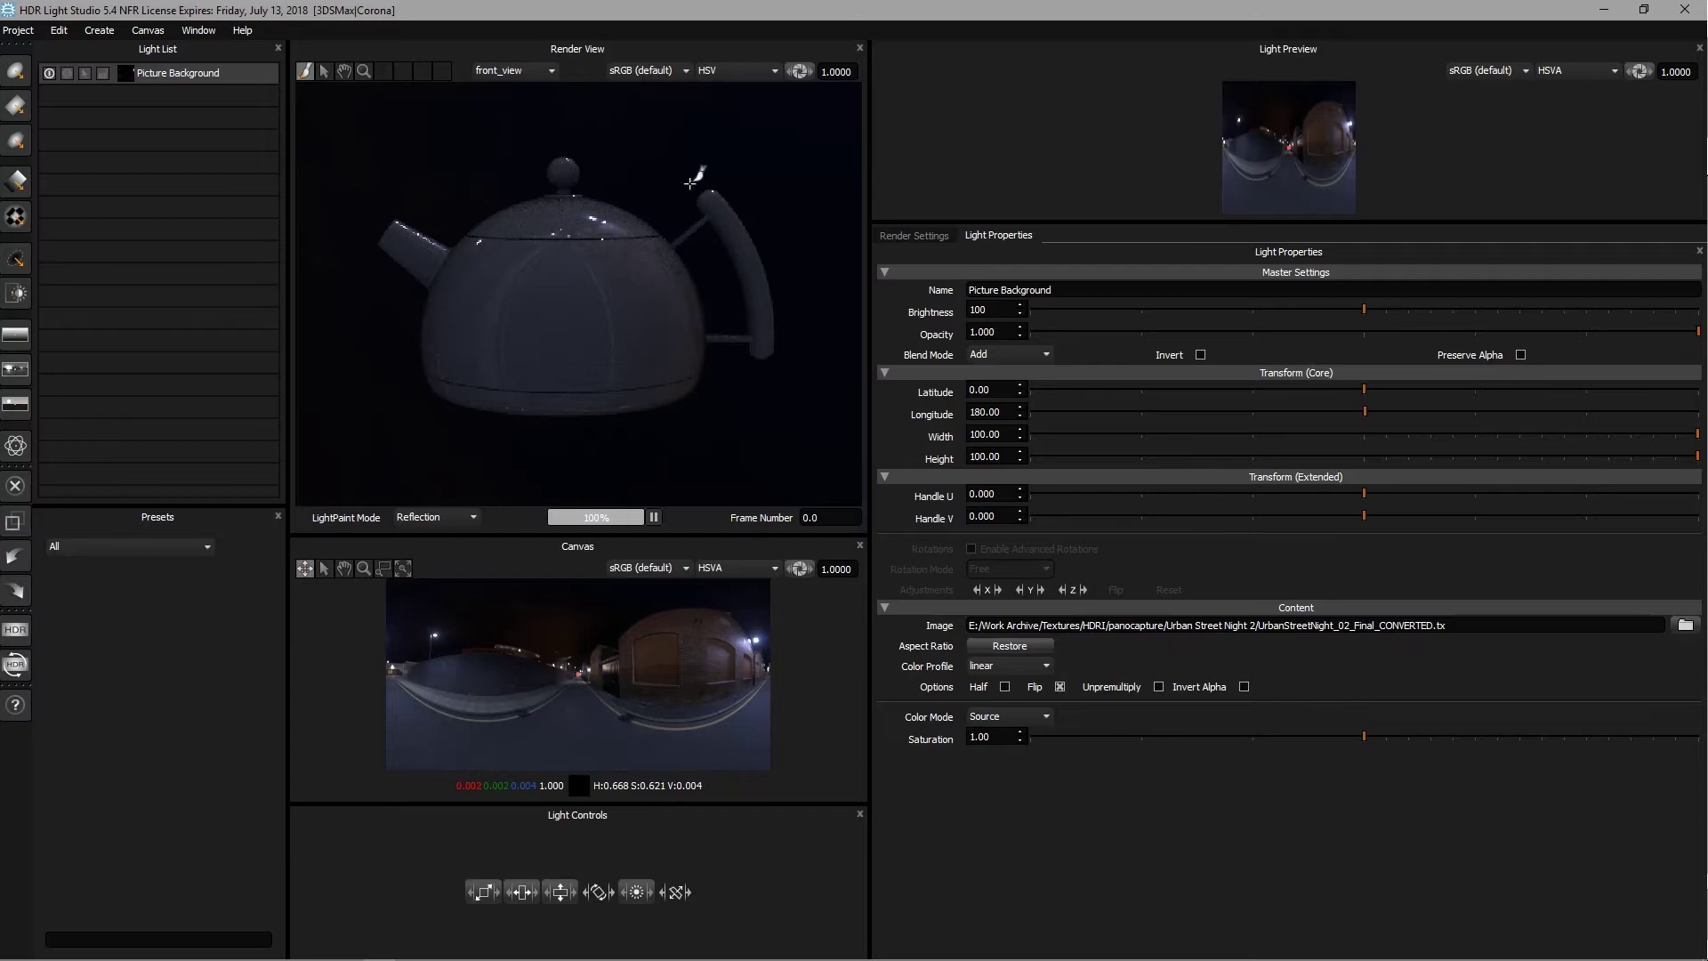
Set the preview background to Image File using DSC_9555blurred.jpg, then restart the live connection
{"action": "left_click", "coordinate": [936, 233]}
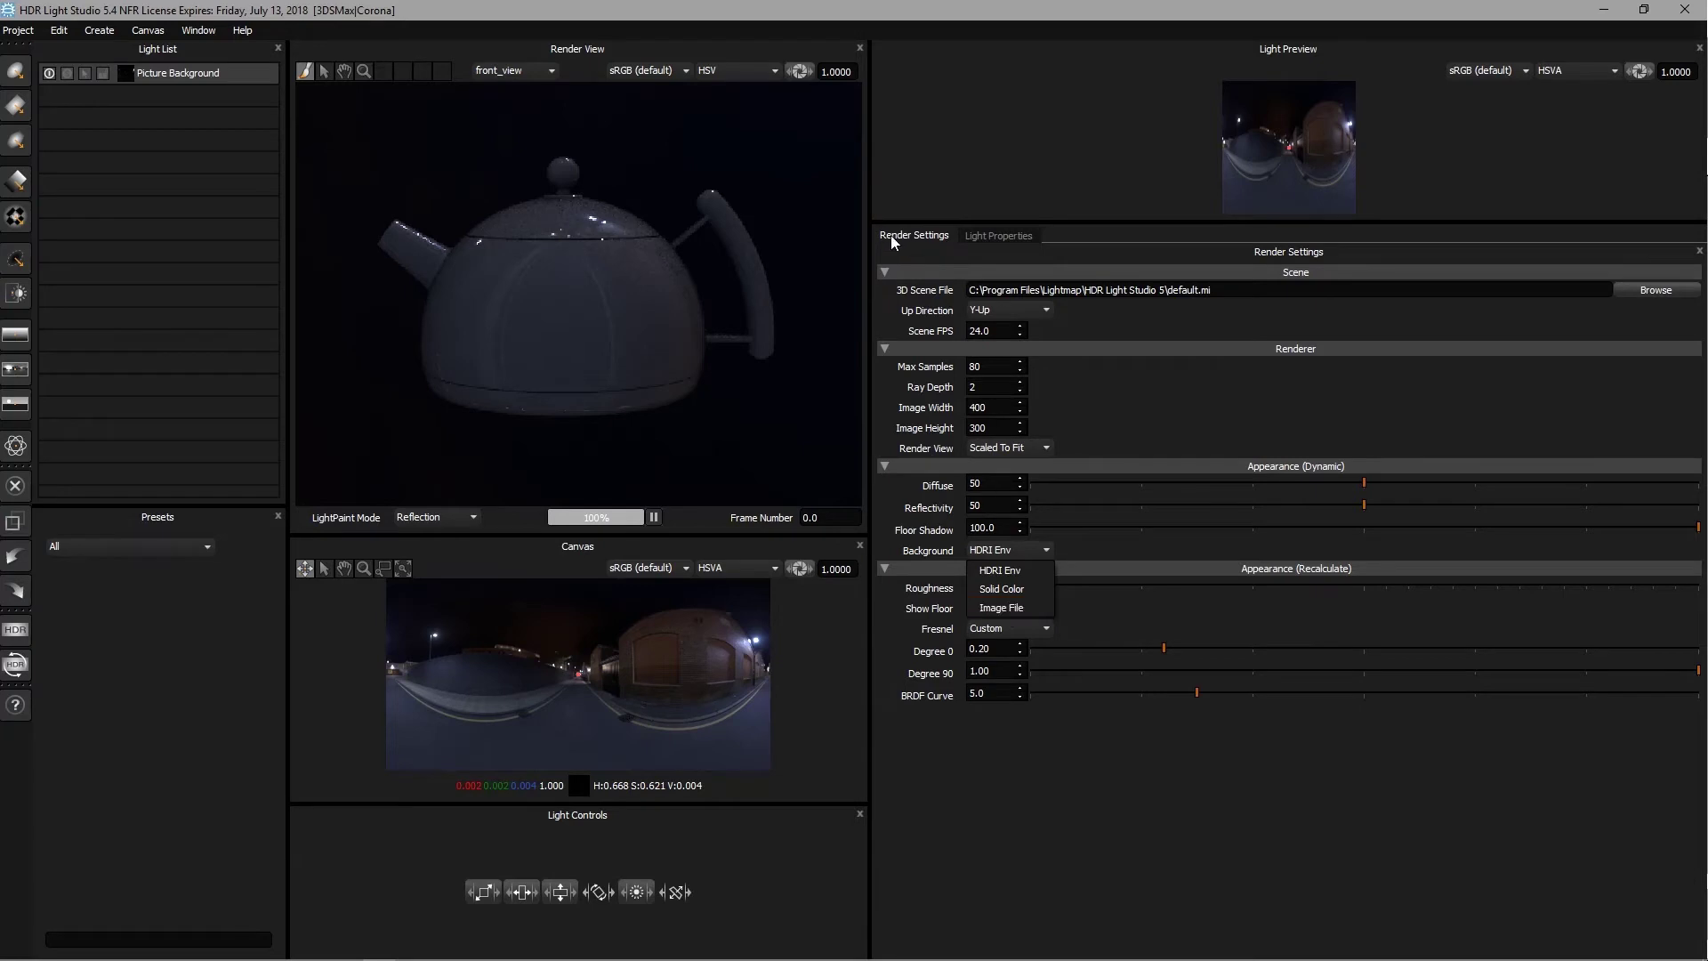
{"action": "left_click", "coordinate": [1009, 549]}
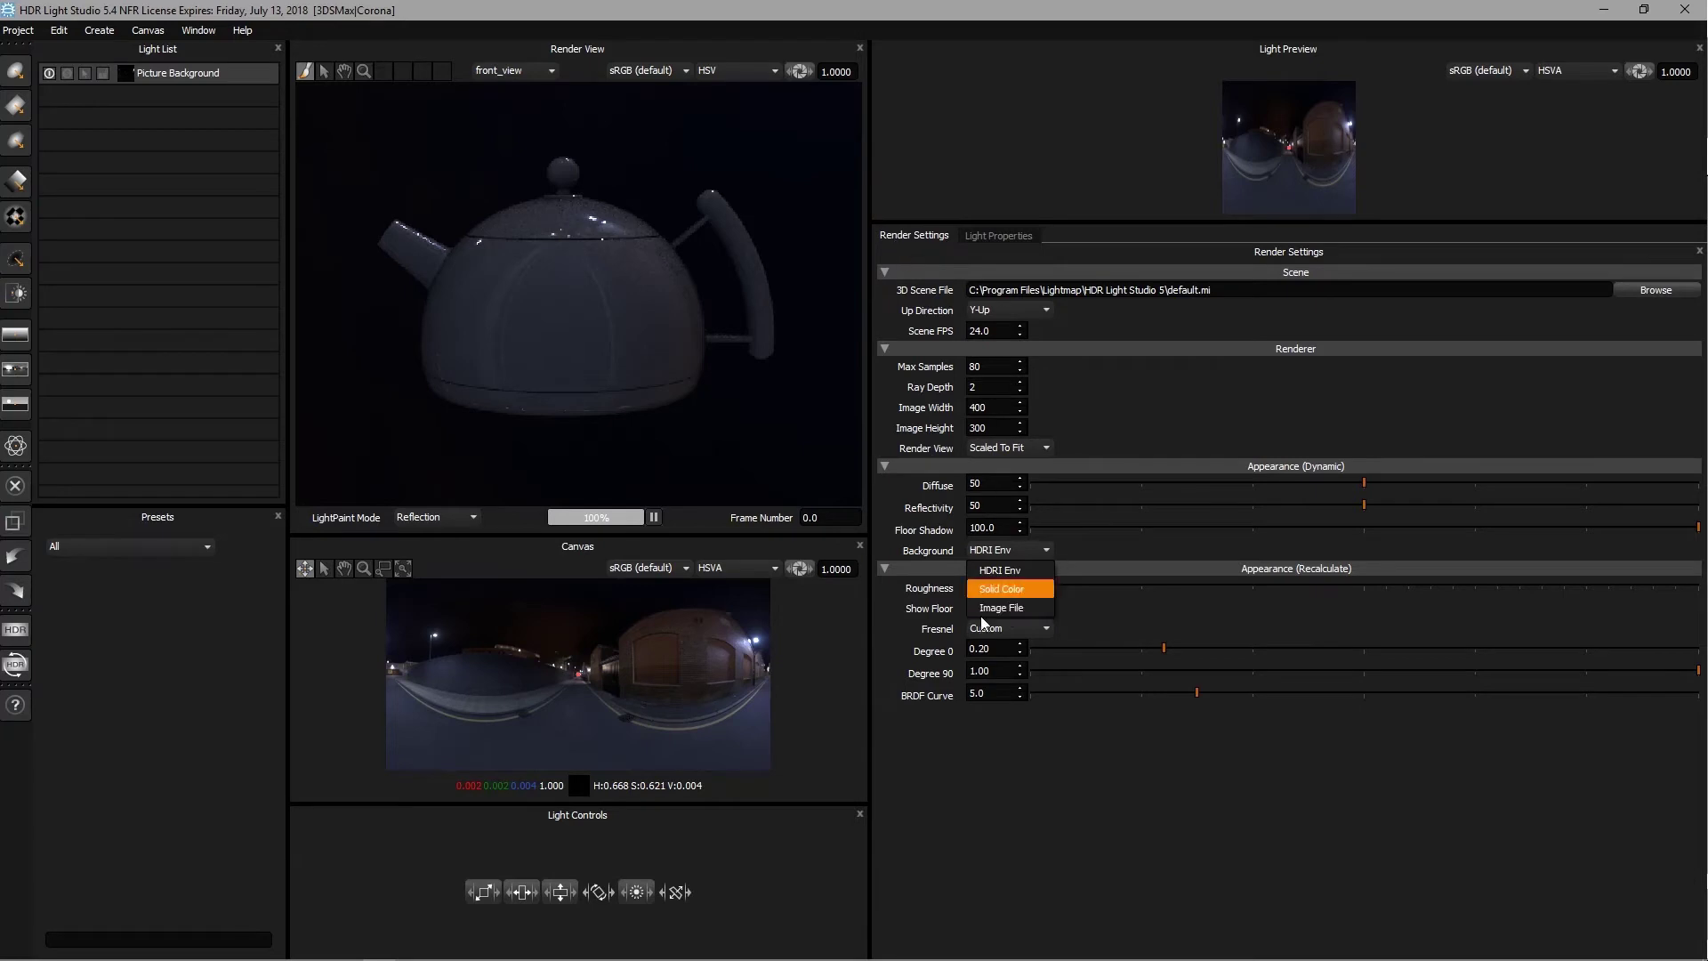
{"action": "left_click", "coordinate": [1011, 585]}
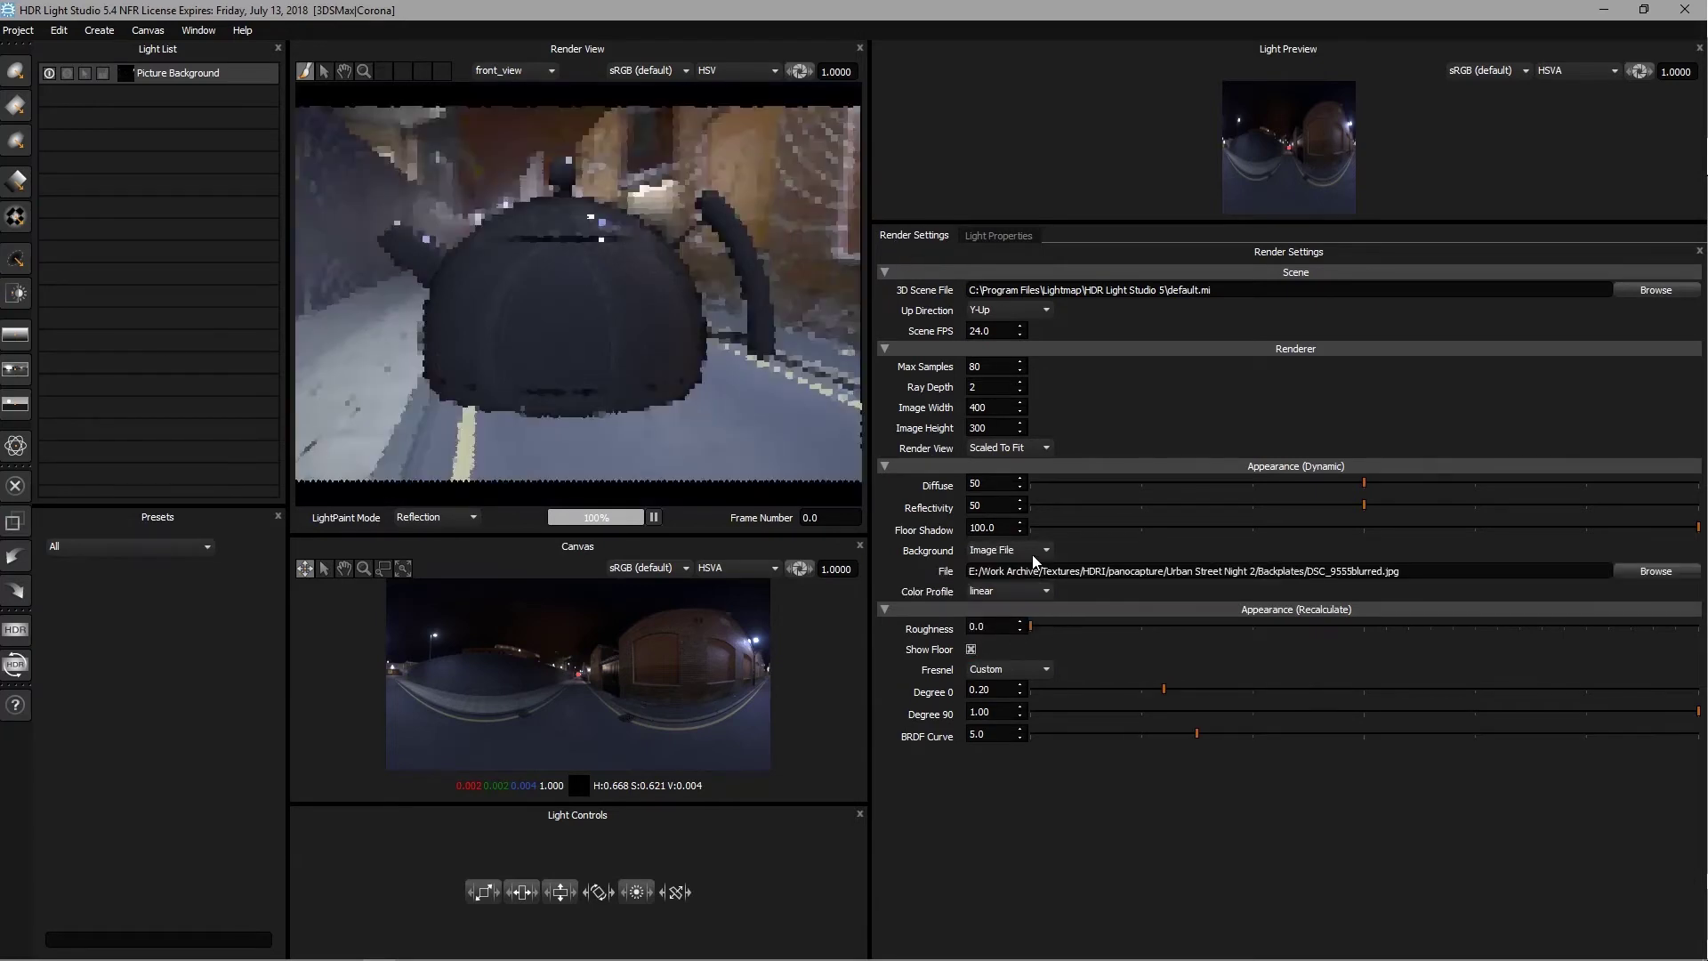
{"action": "left_click", "coordinate": [1656, 571]}
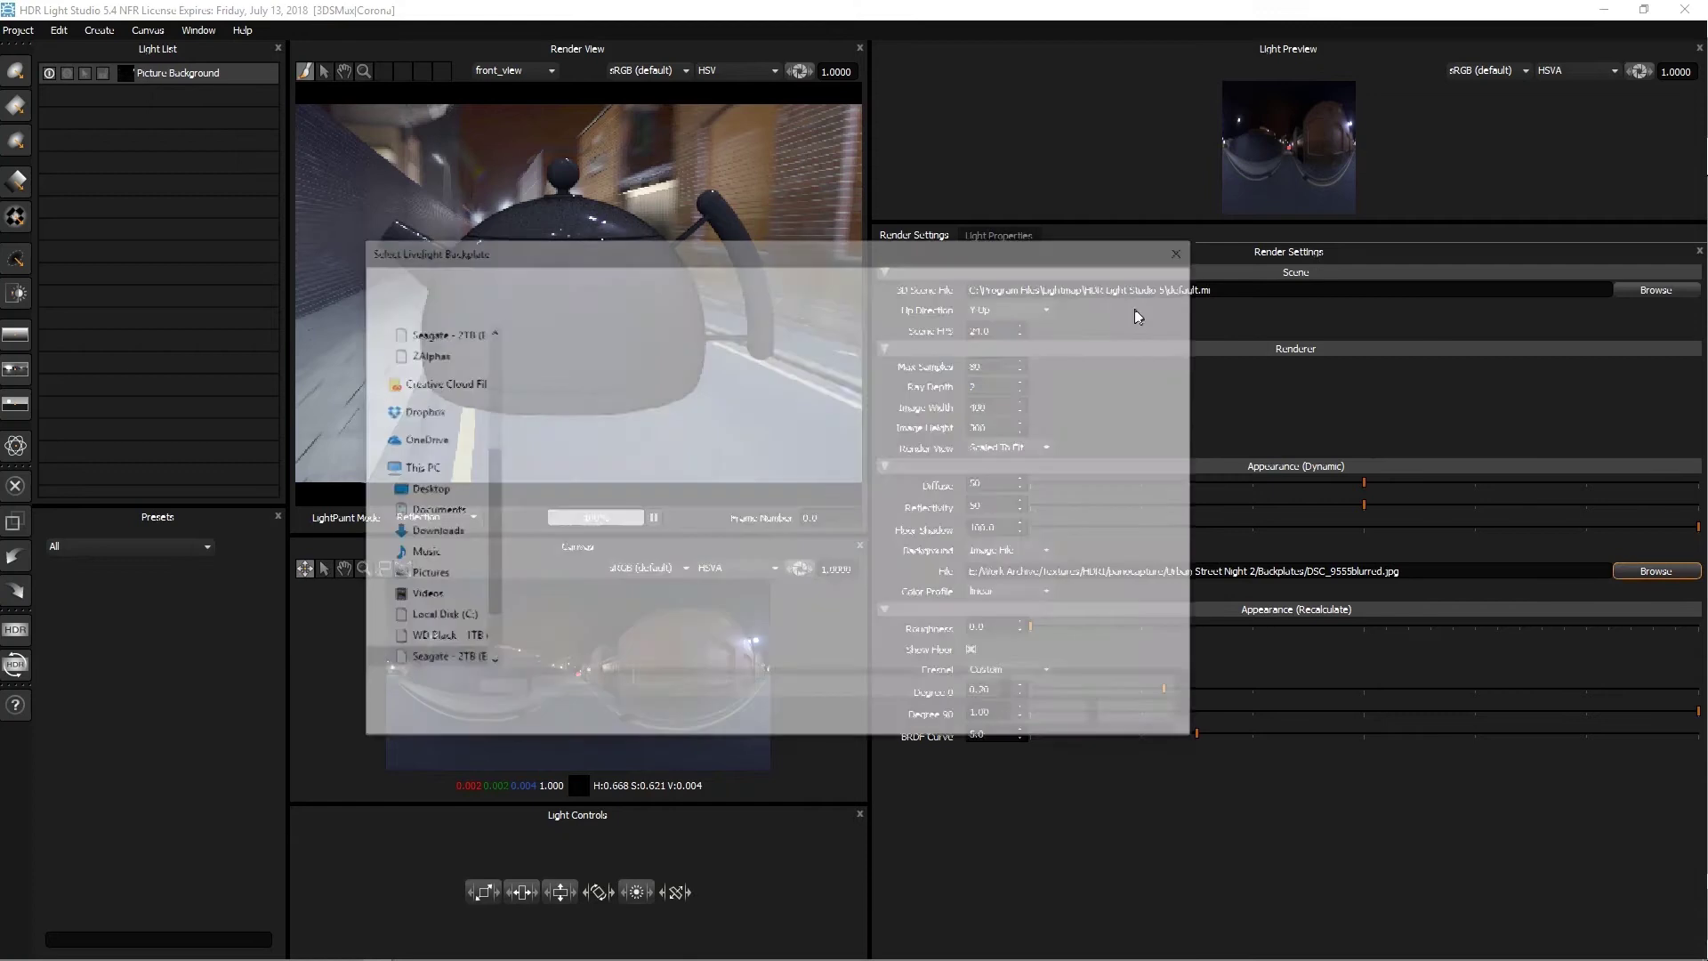
{"action": "left_click_drag", "start_coordinate": [790, 251], "coordinate": [728, 211]}
{"action": "left_click", "coordinate": [885, 307]}
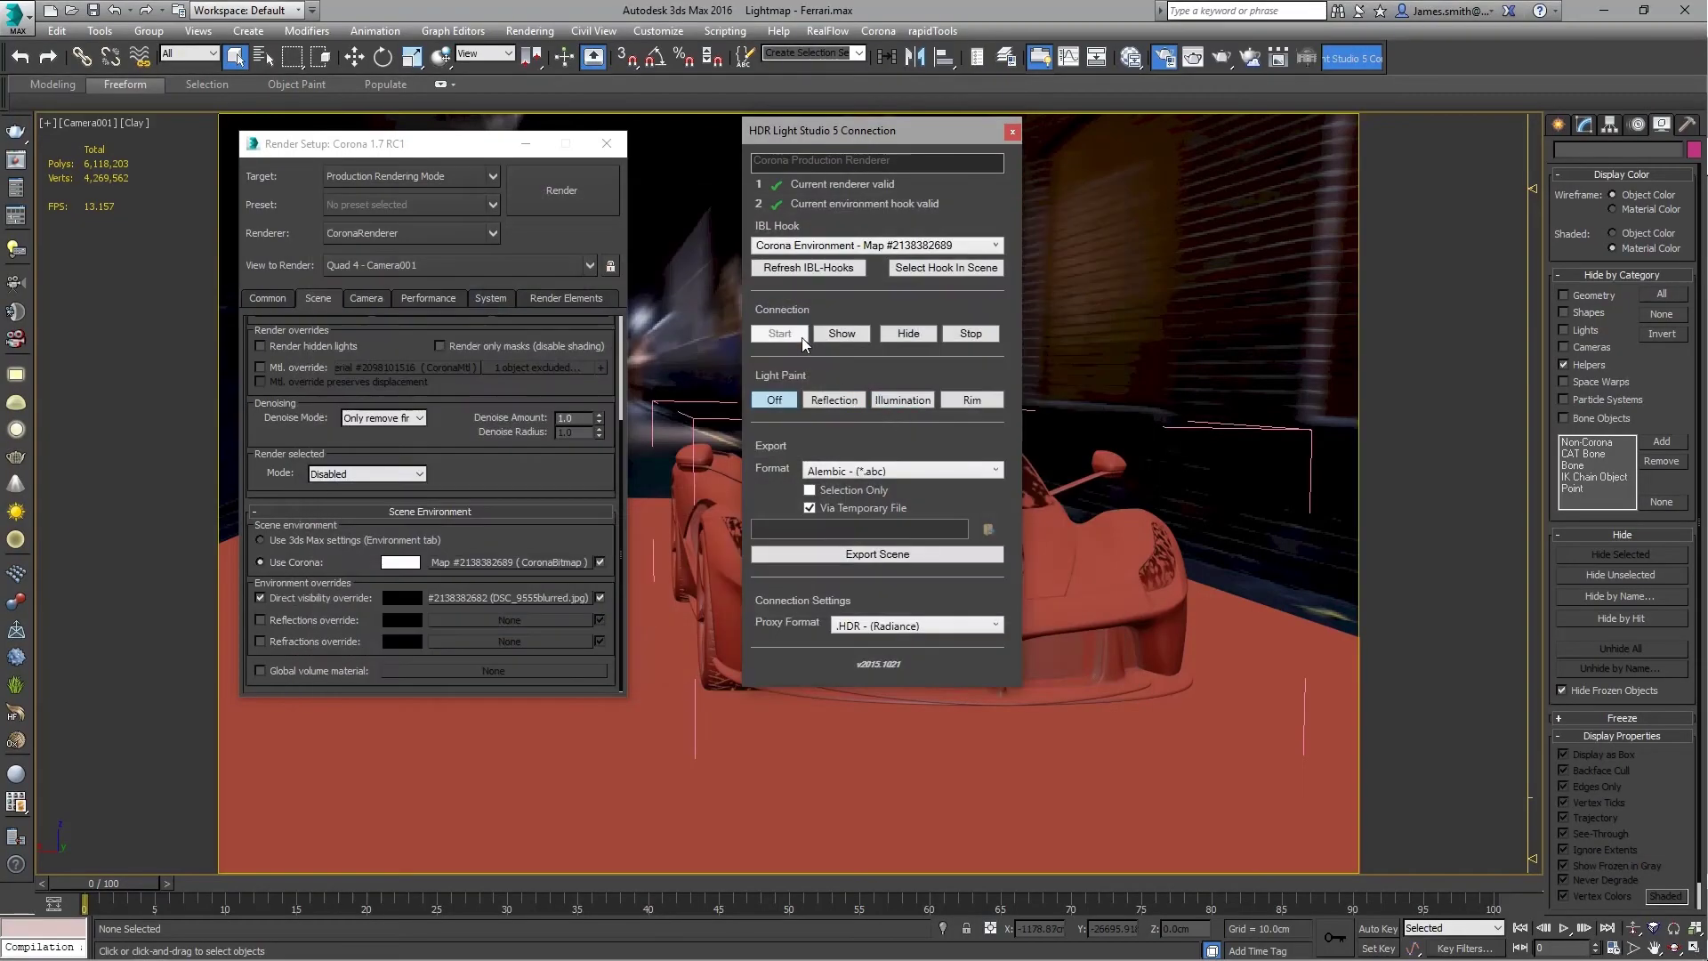
{"action": "left_click", "coordinate": [780, 333]}
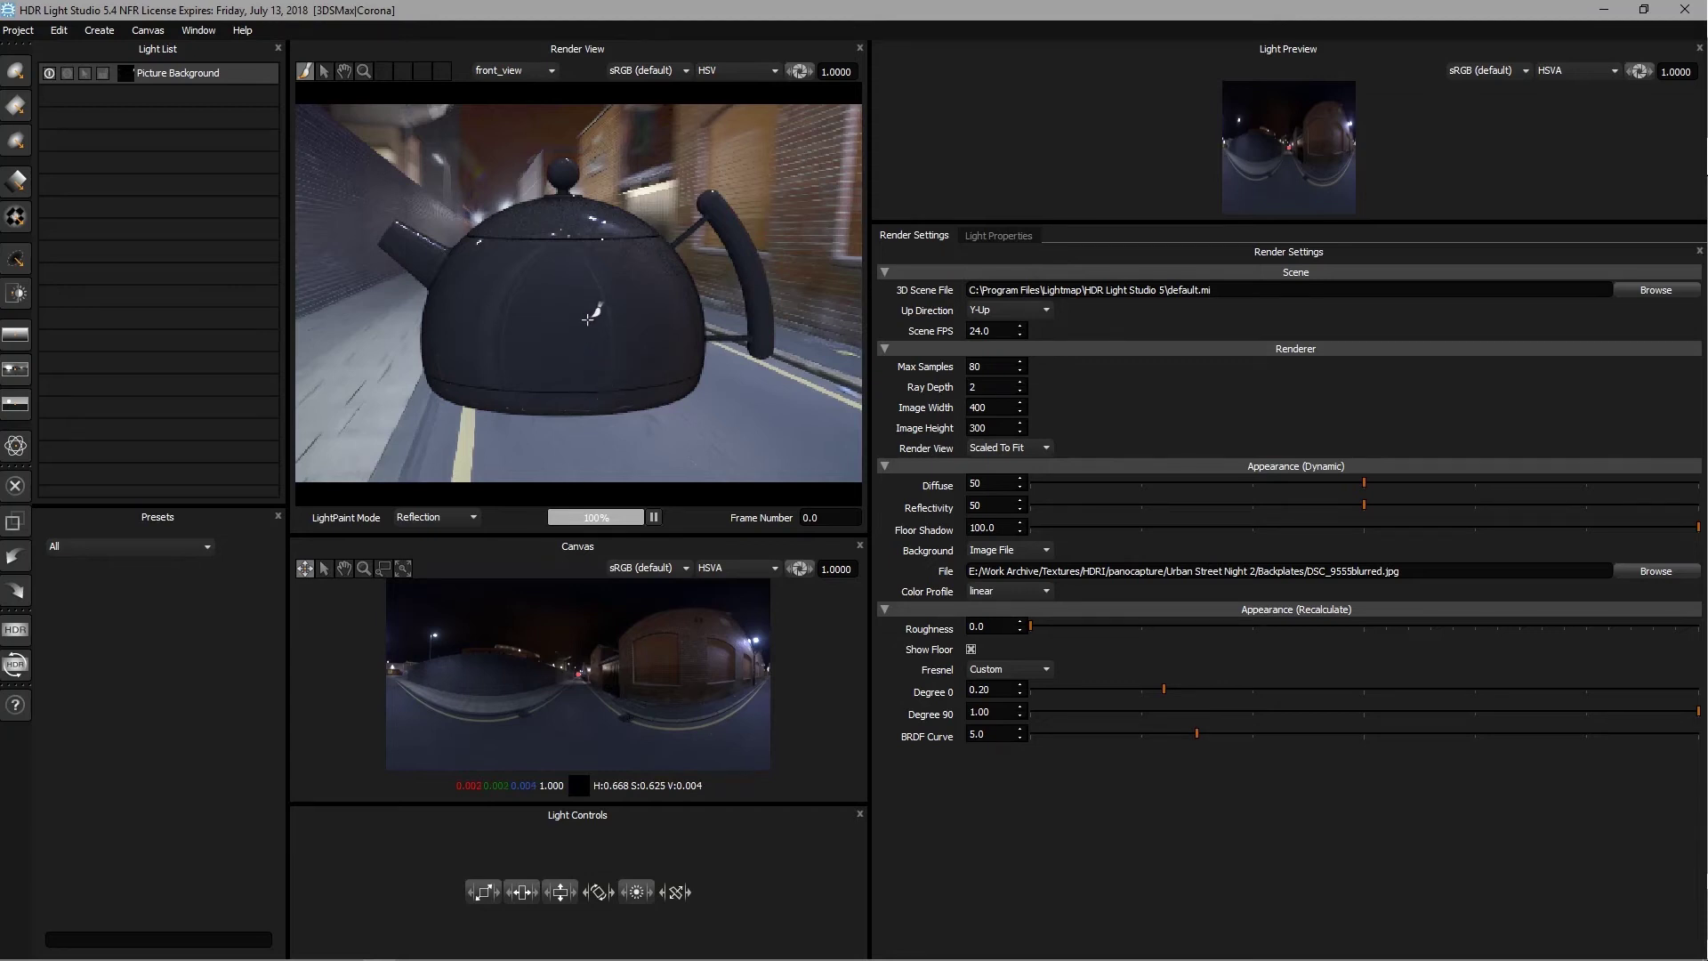
Export the Ferrari scene from 3ds Max to HDR Light Studio as Alembic (*.abc)
{"action": "left_click", "coordinate": [120, 944]}
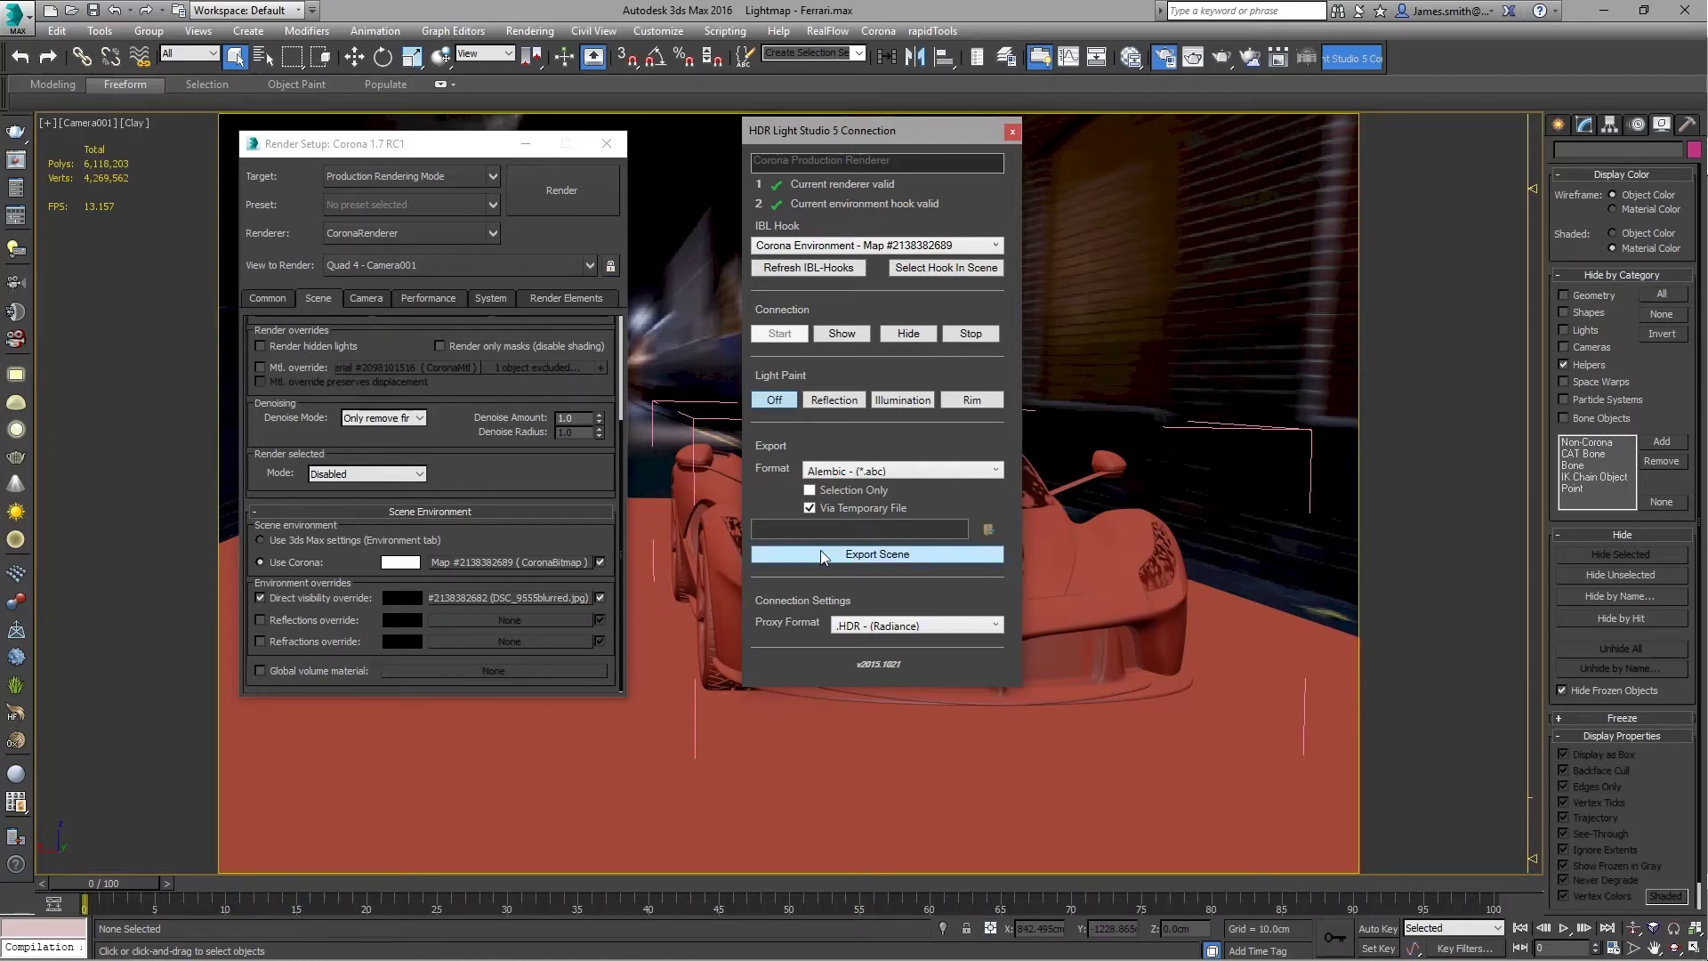
{"action": "left_click", "coordinate": [862, 471]}
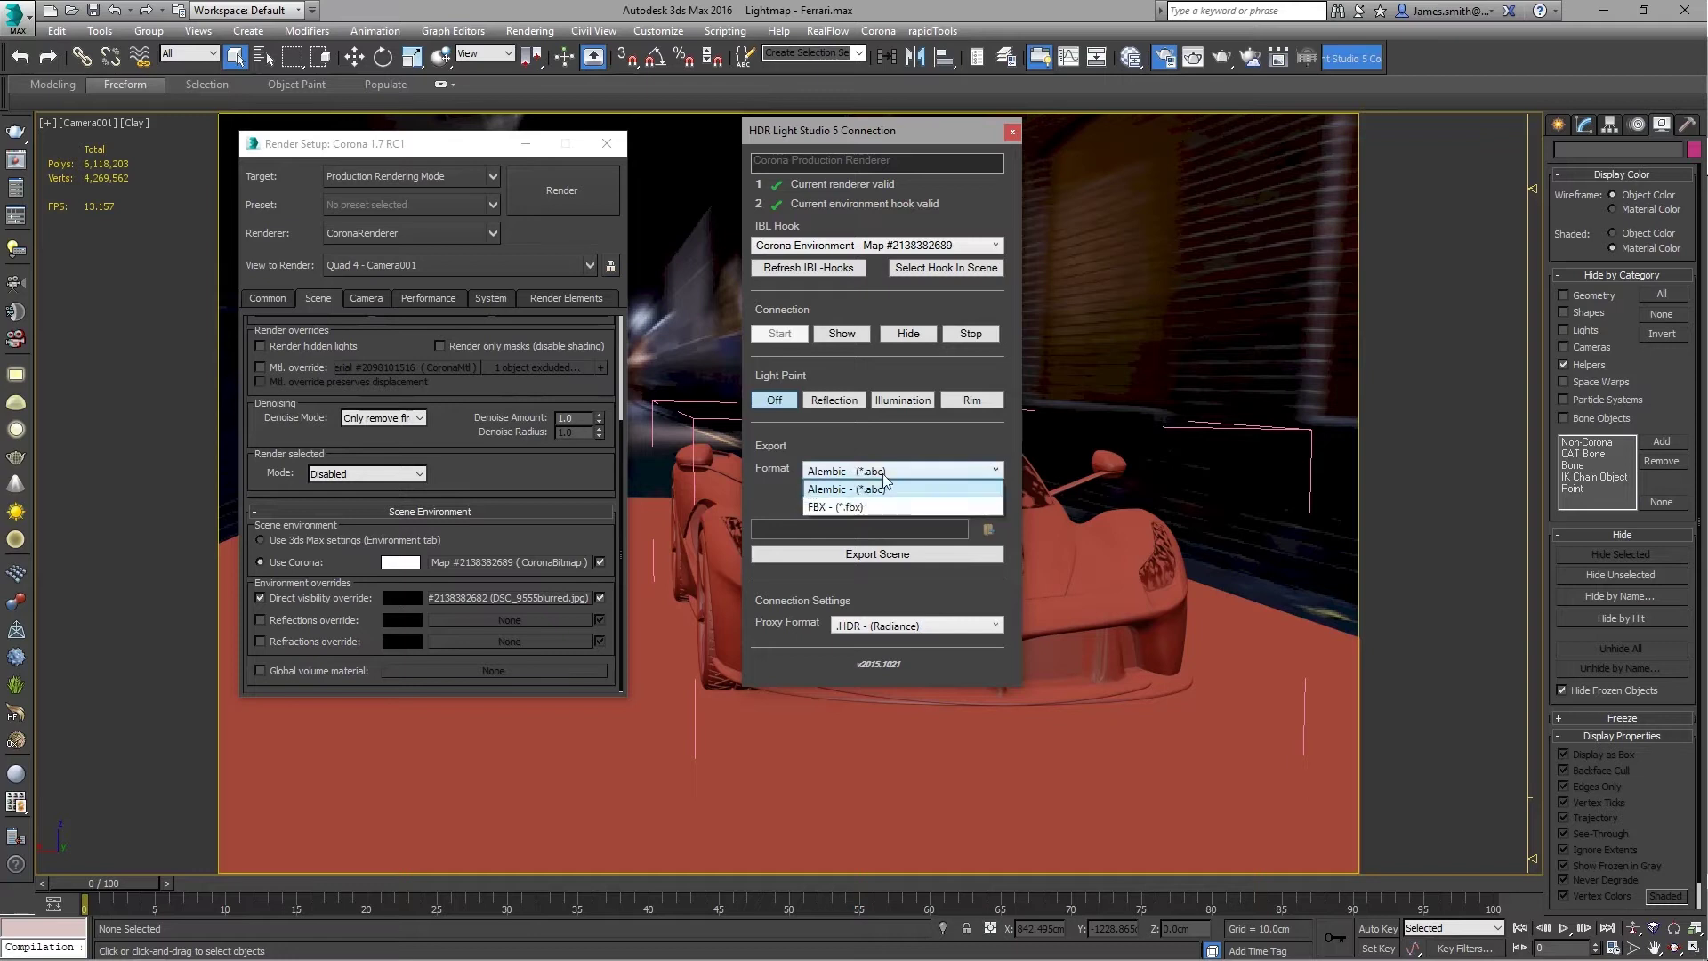
{"action": "left_click", "coordinate": [867, 488]}
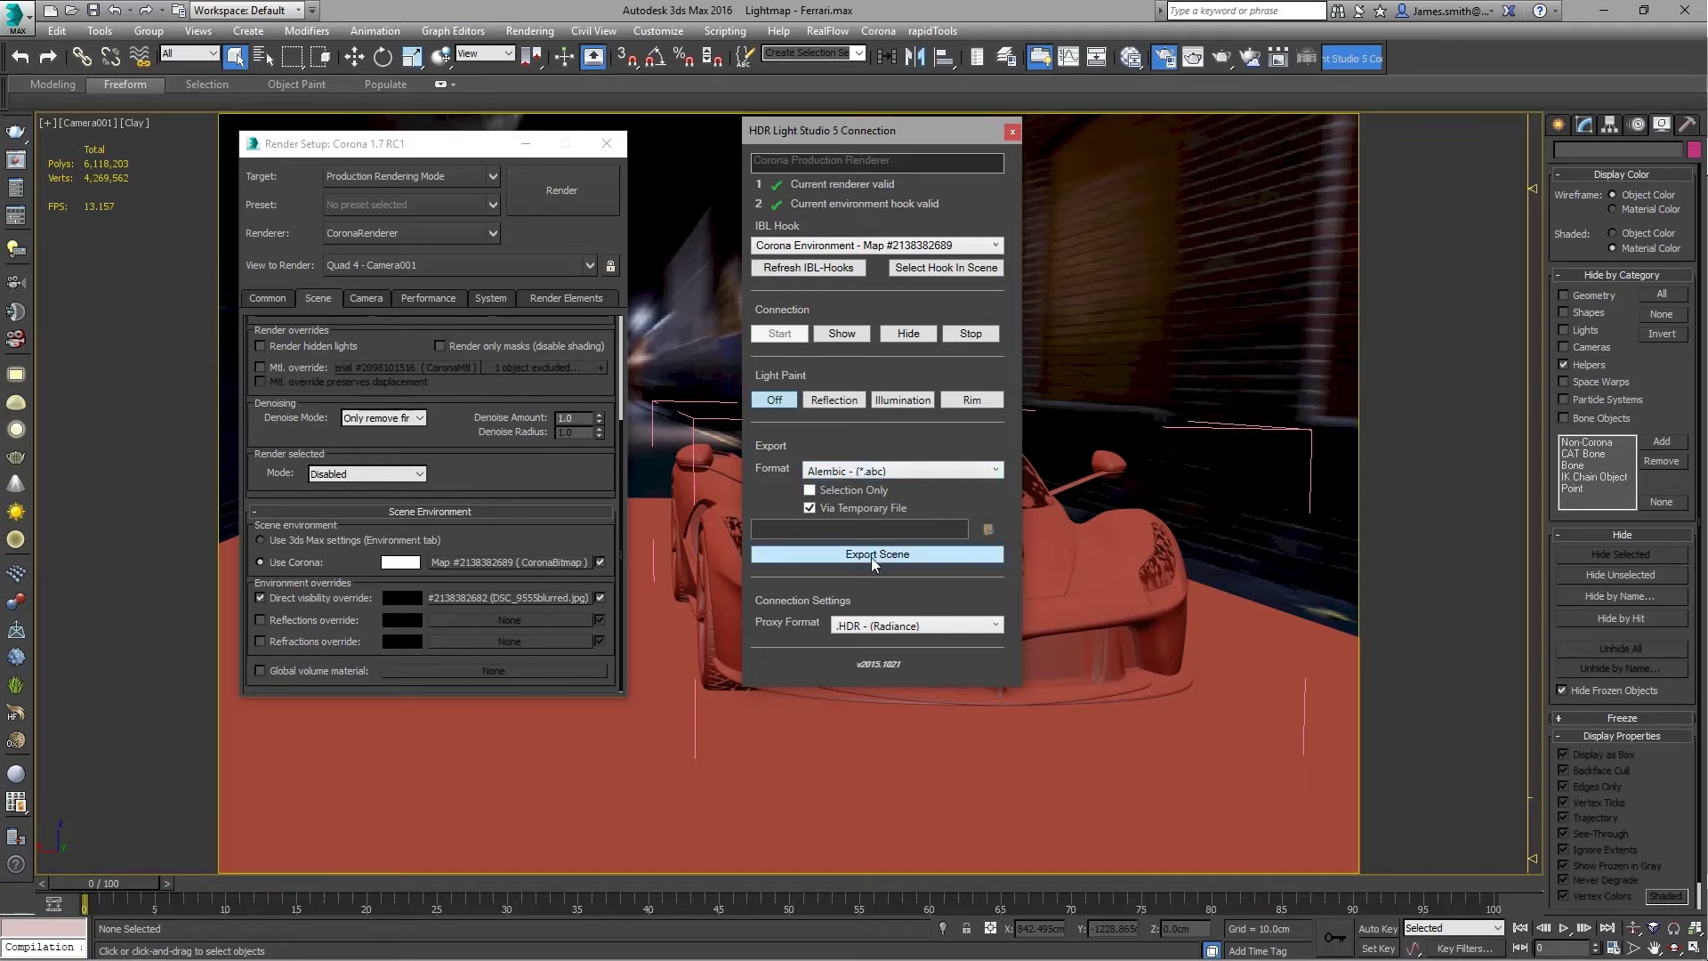
{"action": "left_click", "coordinate": [872, 556]}
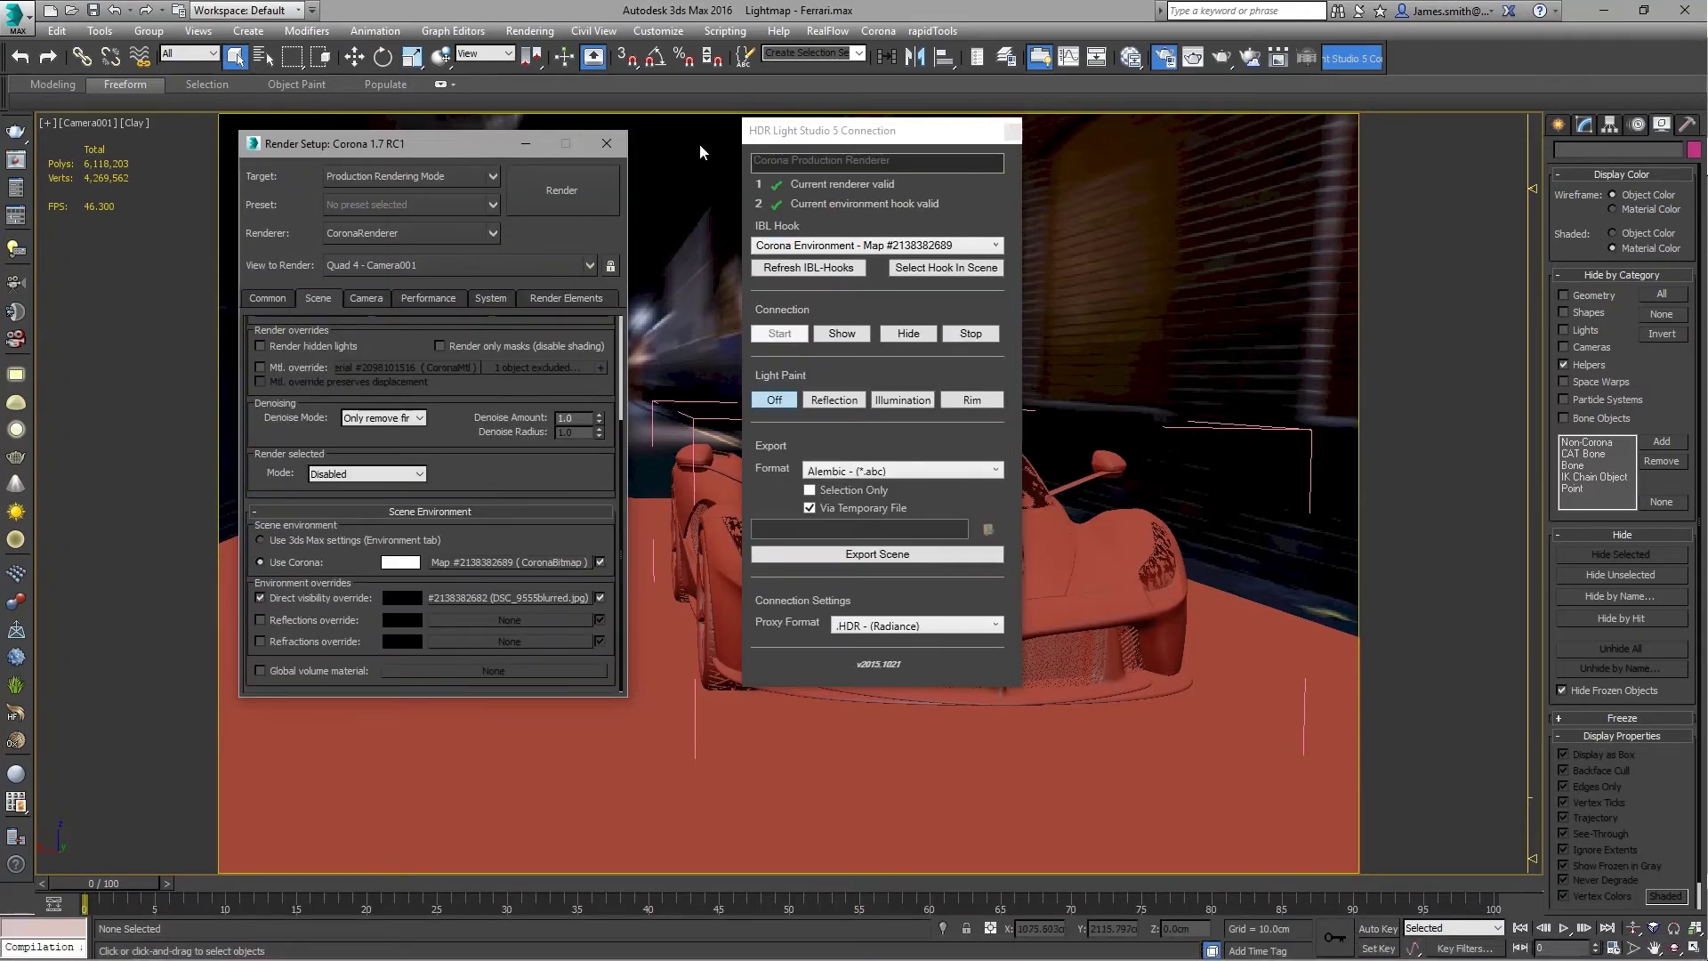
Switch to HDR Light Studio to preview the imported Ferrari with the current render camera
{"action": "left_click_drag", "start_coordinate": [792, 141], "coordinate": [835, 138]}
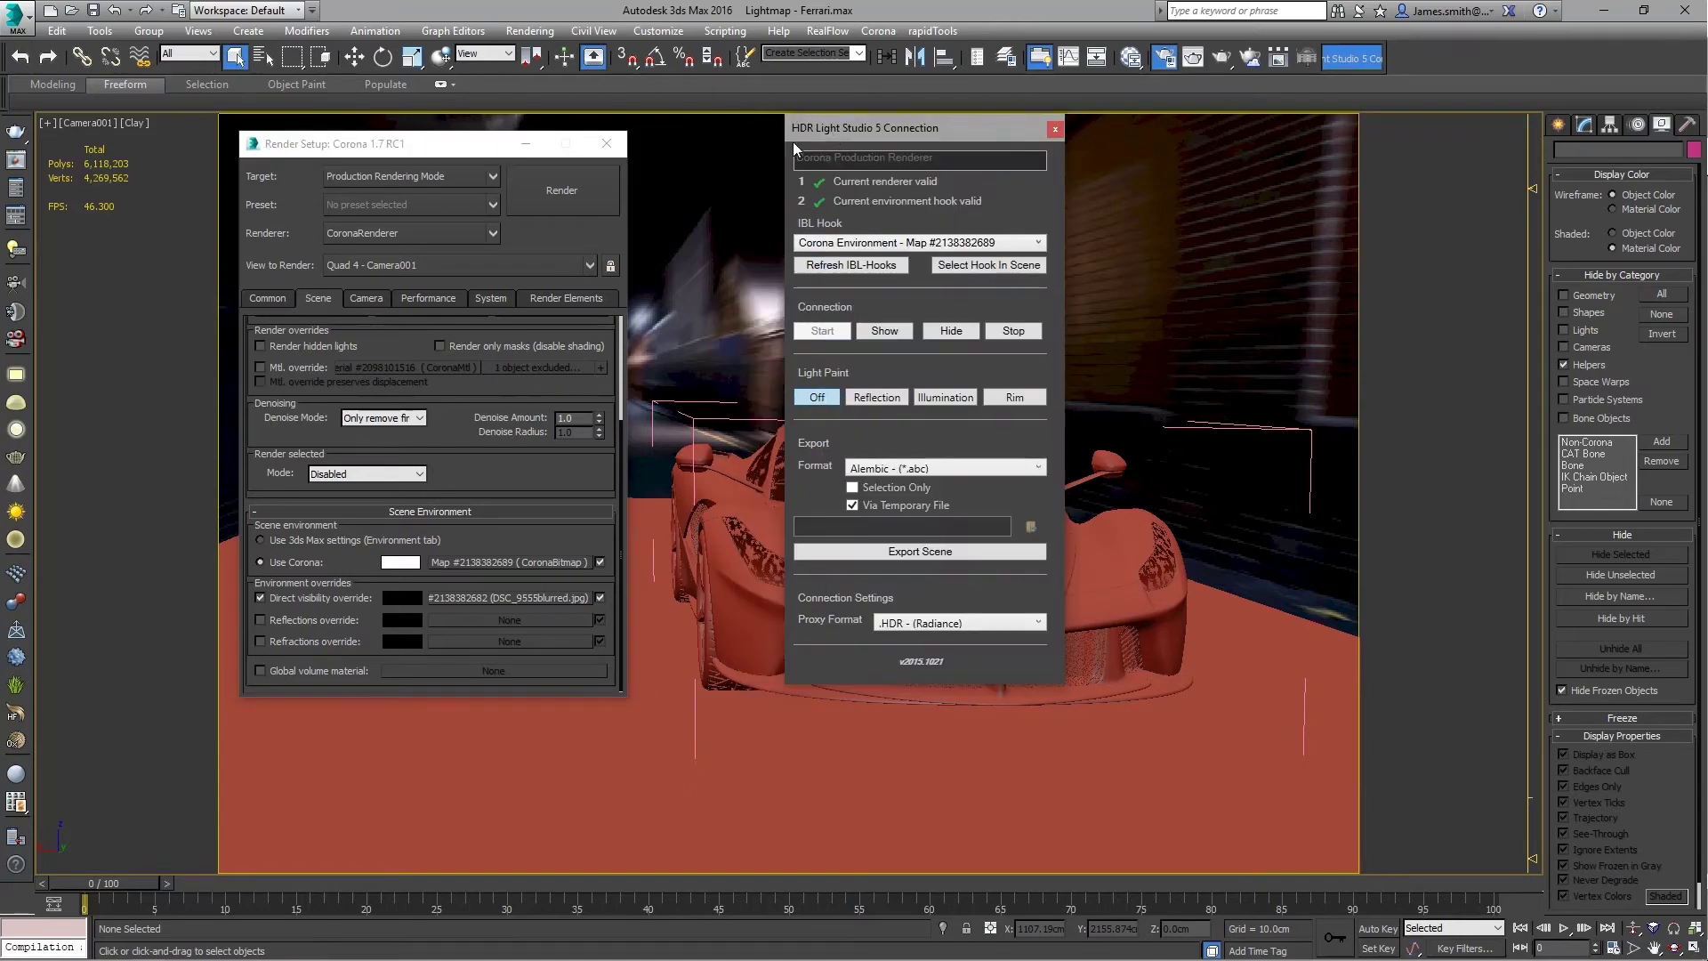
{"action": "left_click", "coordinate": [378, 947]}
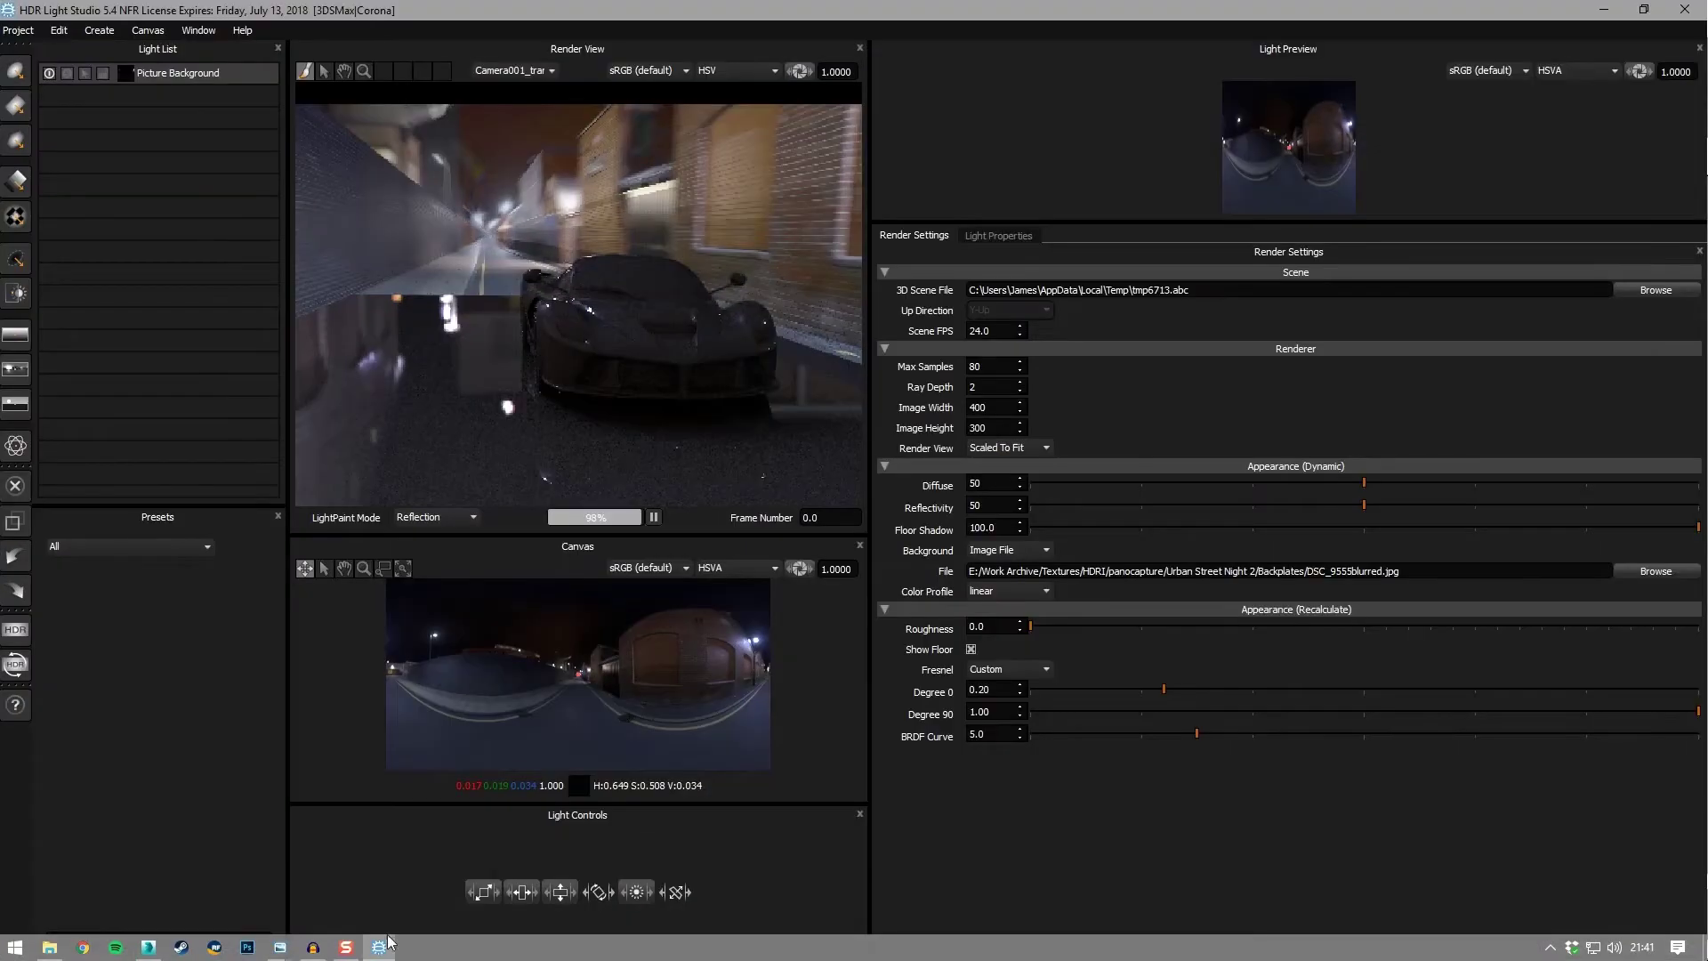
{"action": "left_click", "coordinate": [524, 71]}
{"action": "left_click", "coordinate": [538, 127]}
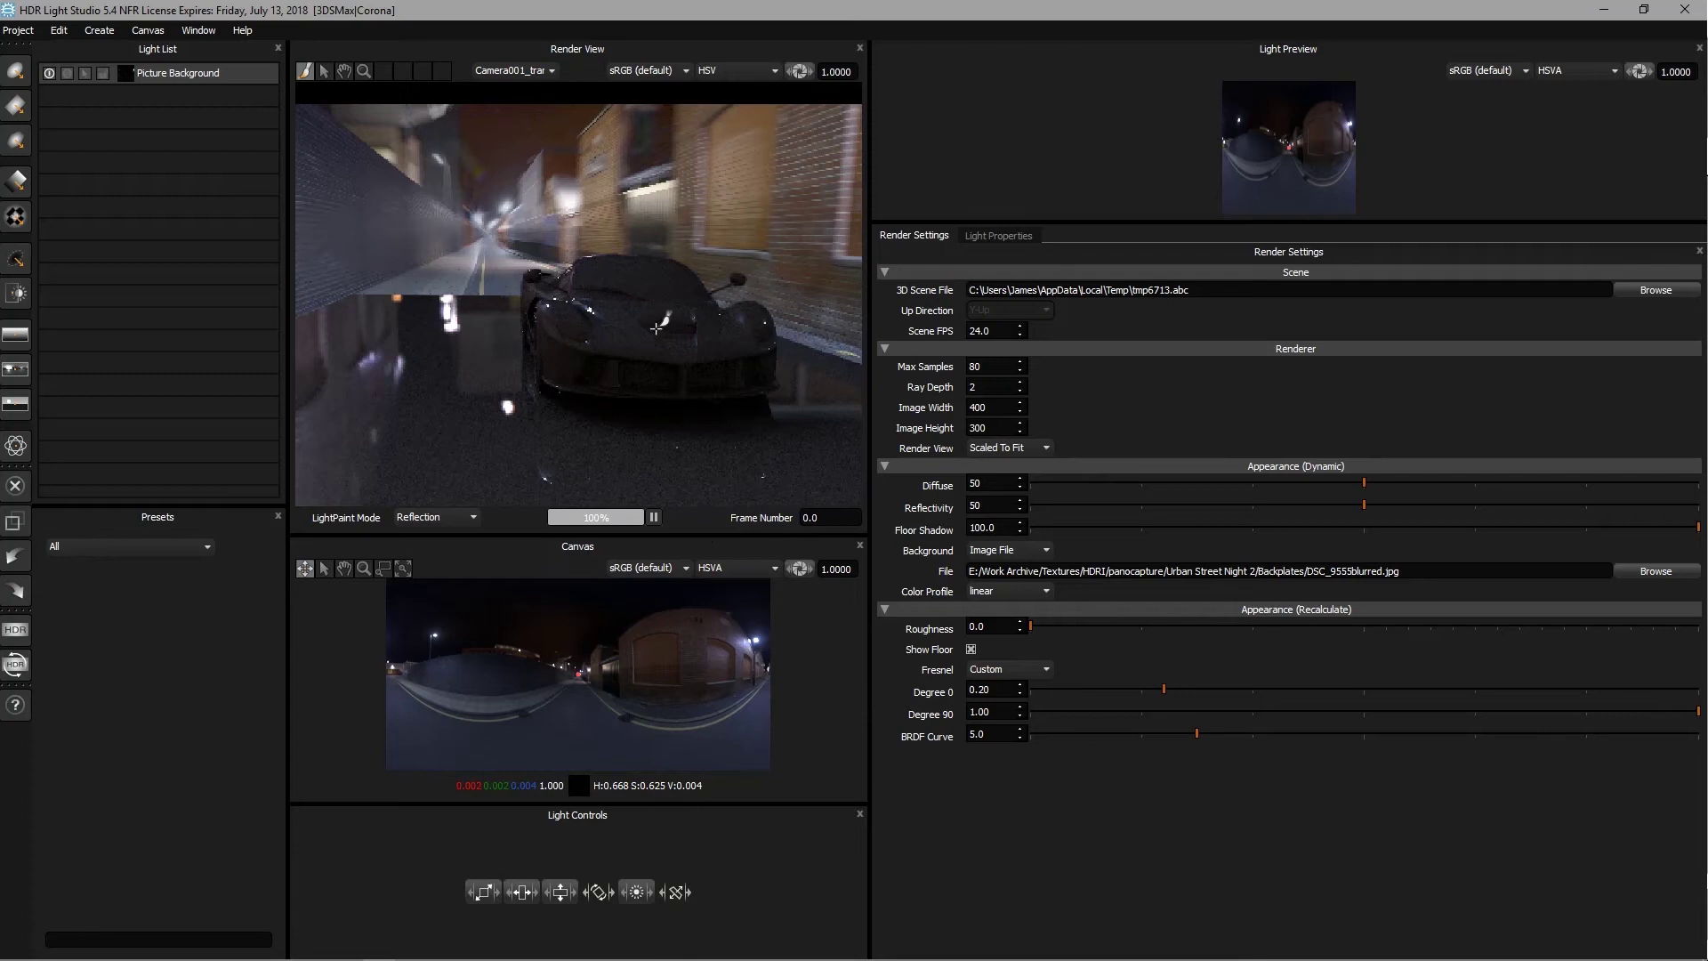
Rotate the street Picture Background around and set its brightness to 150
{"action": "left_click", "coordinate": [992, 235]}
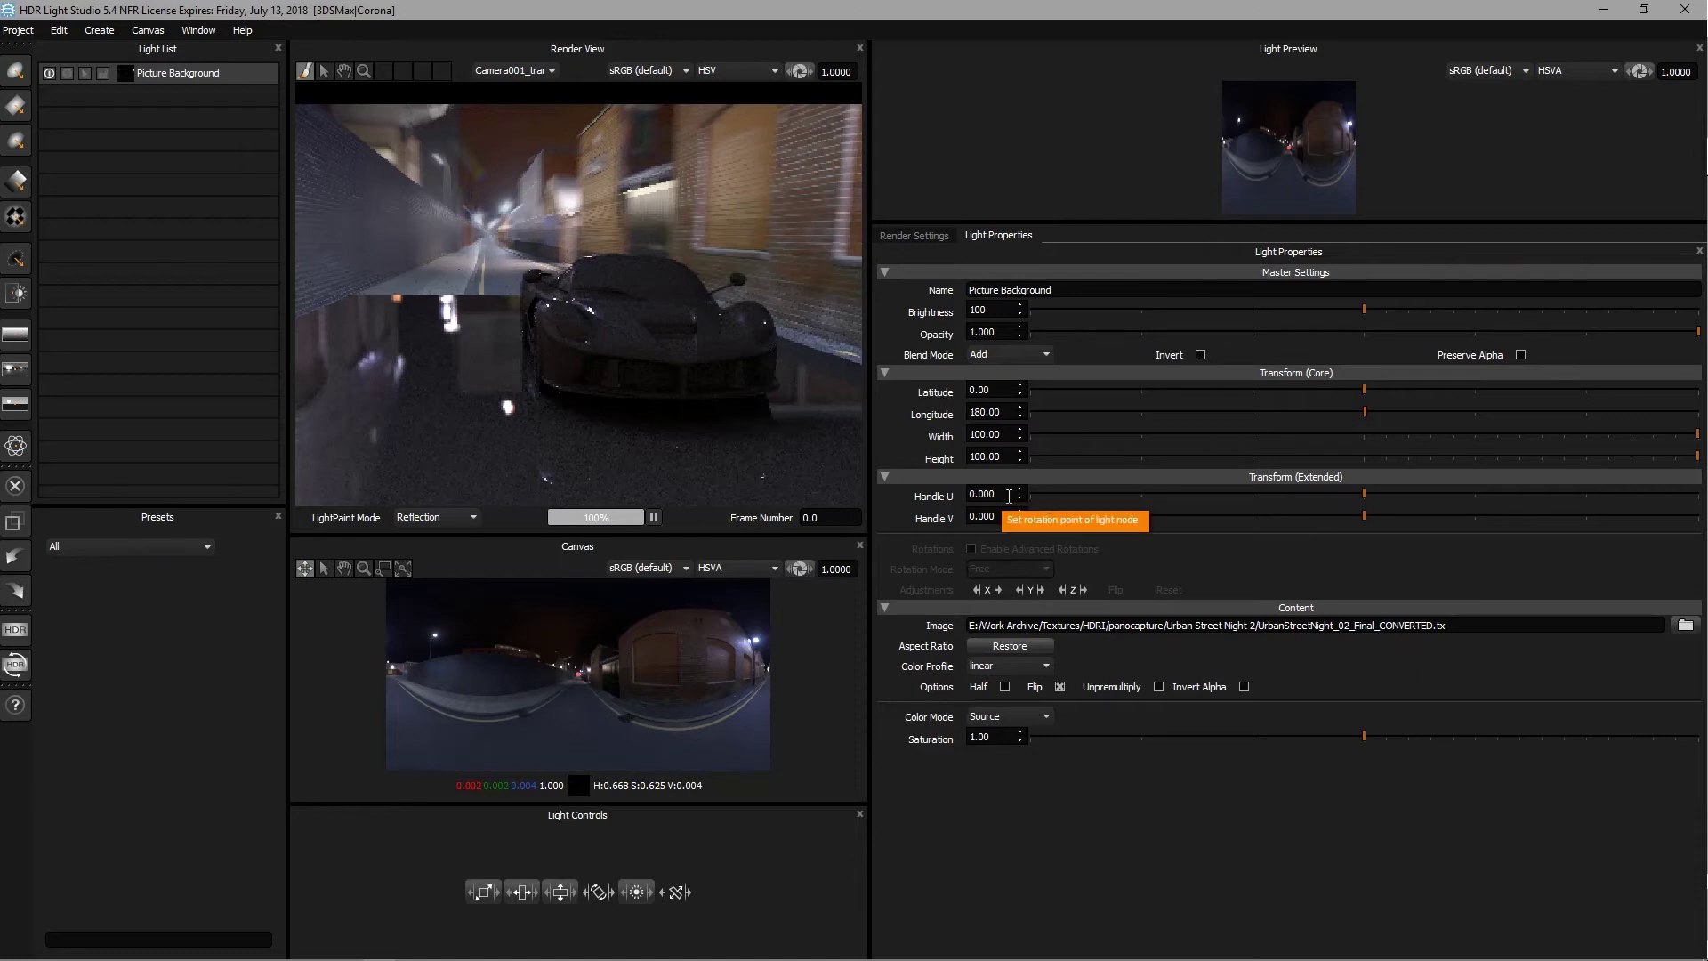
{"action": "left_click_drag", "start_coordinate": [1364, 494], "coordinate": [1699, 492]}
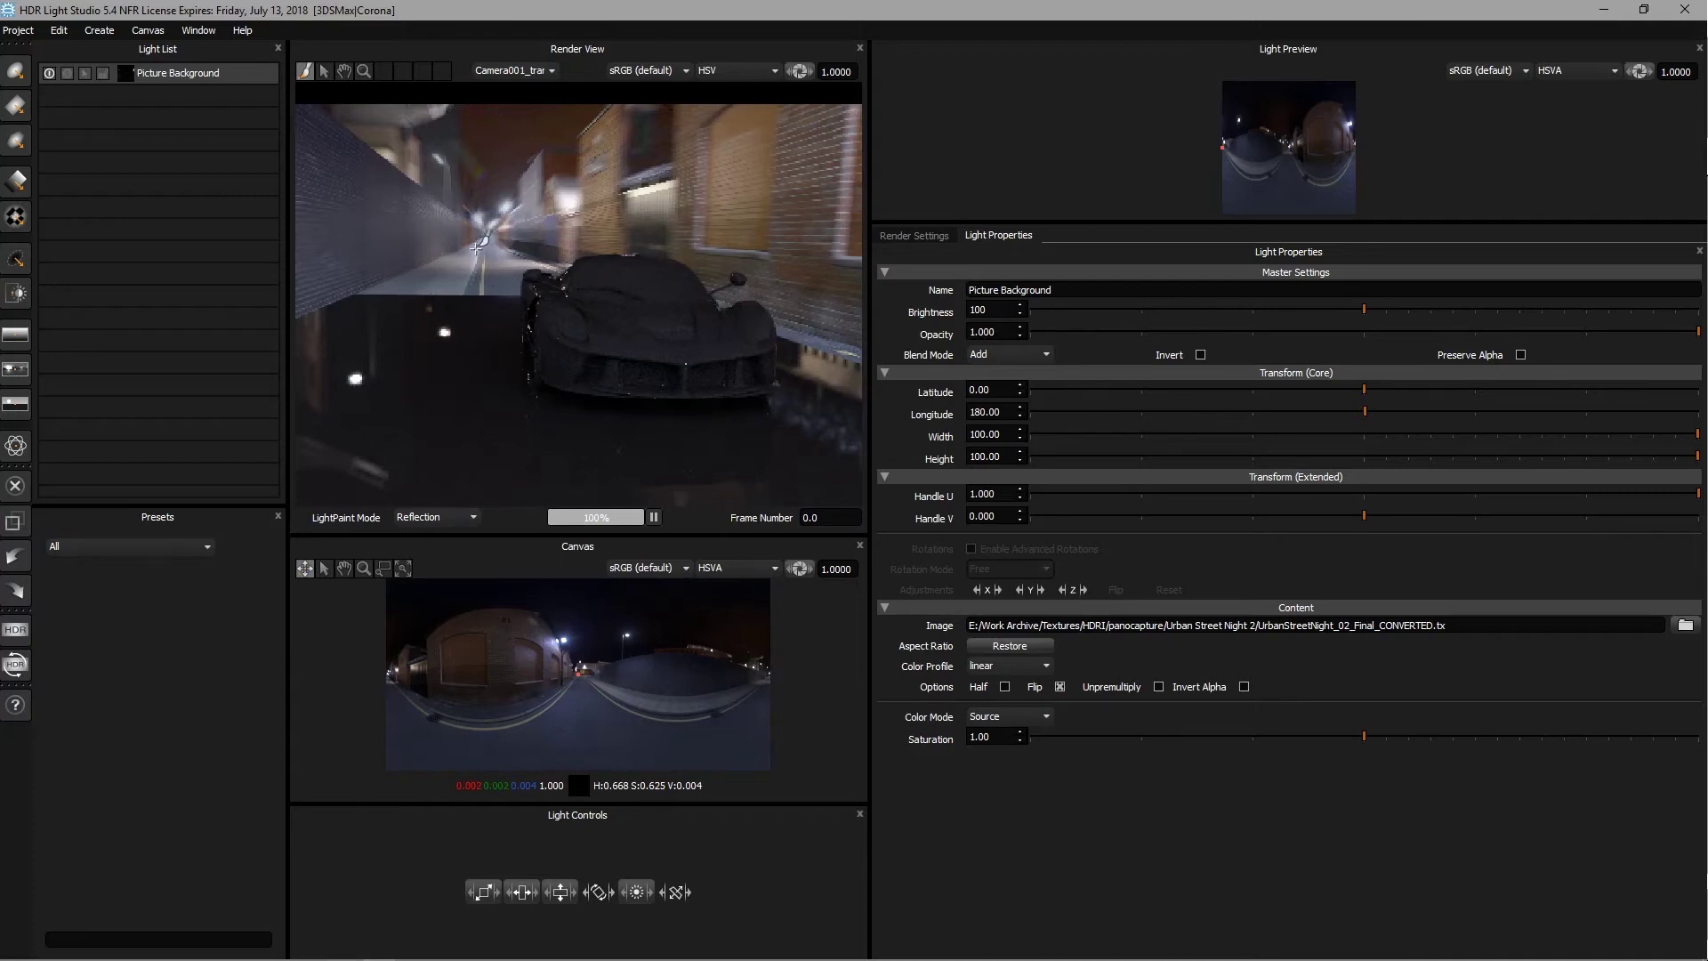
{"action": "left_click", "coordinate": [1010, 306]}
{"action": "type", "text": "150"}
{"action": "key", "text": "Return"}
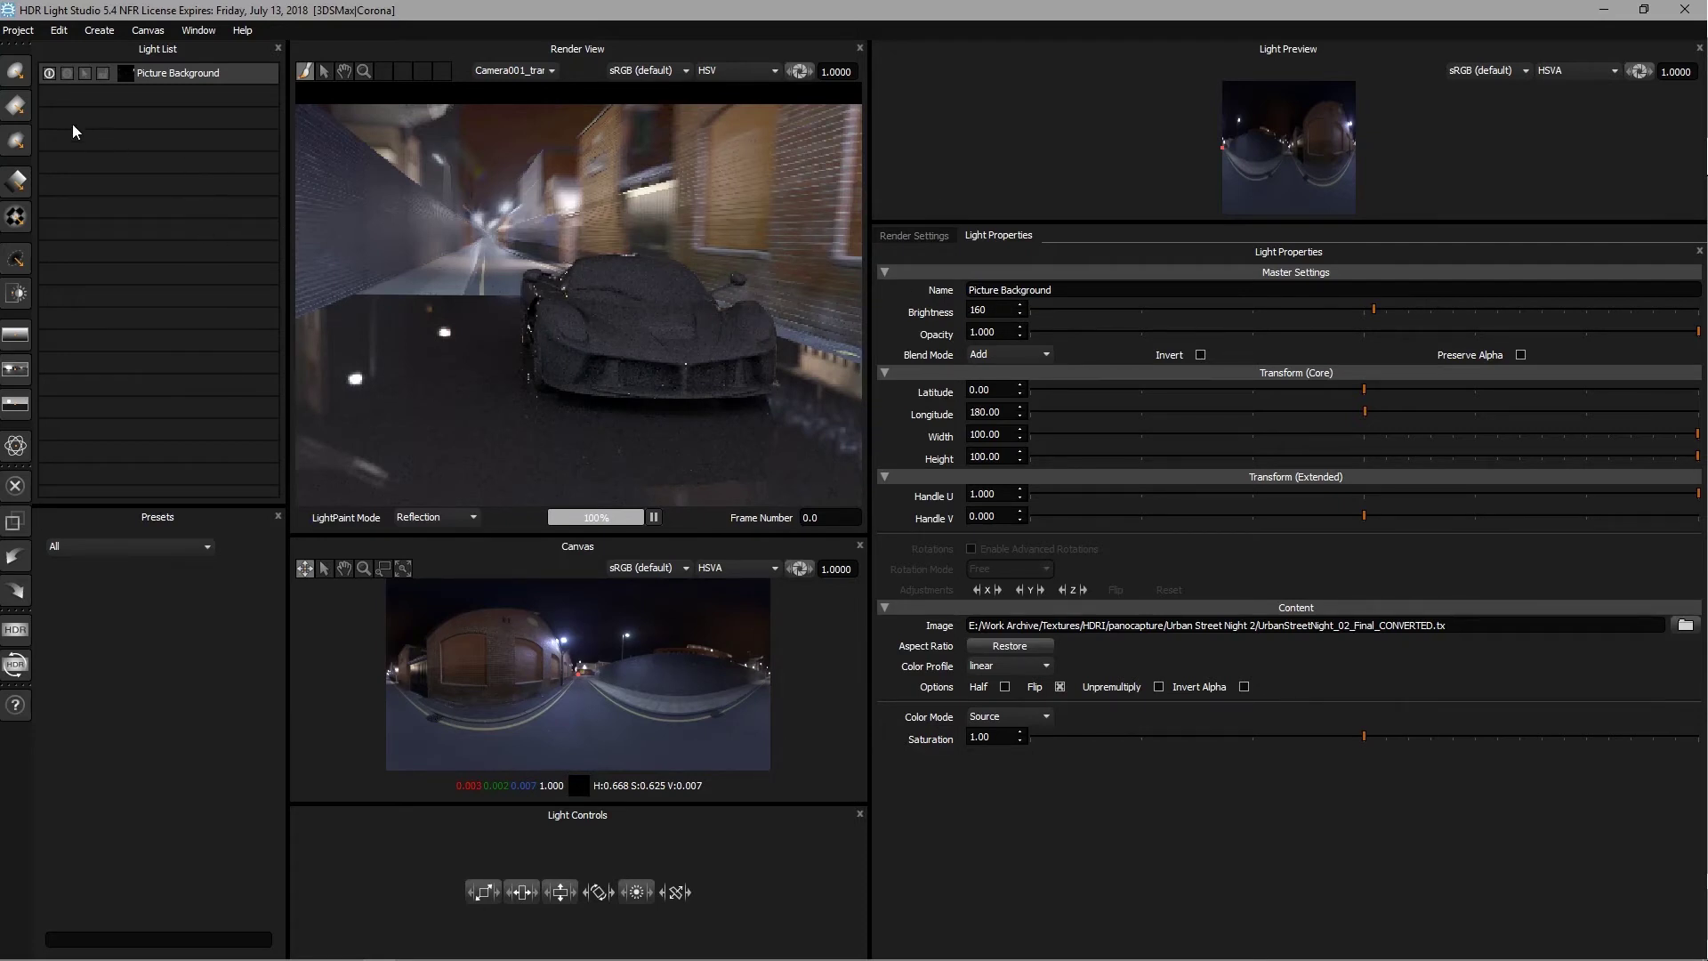
Add a round light and paint its reflection onto the hood, ending at latitude -39.42, longitude 4.94
{"action": "left_click", "coordinate": [14, 73]}
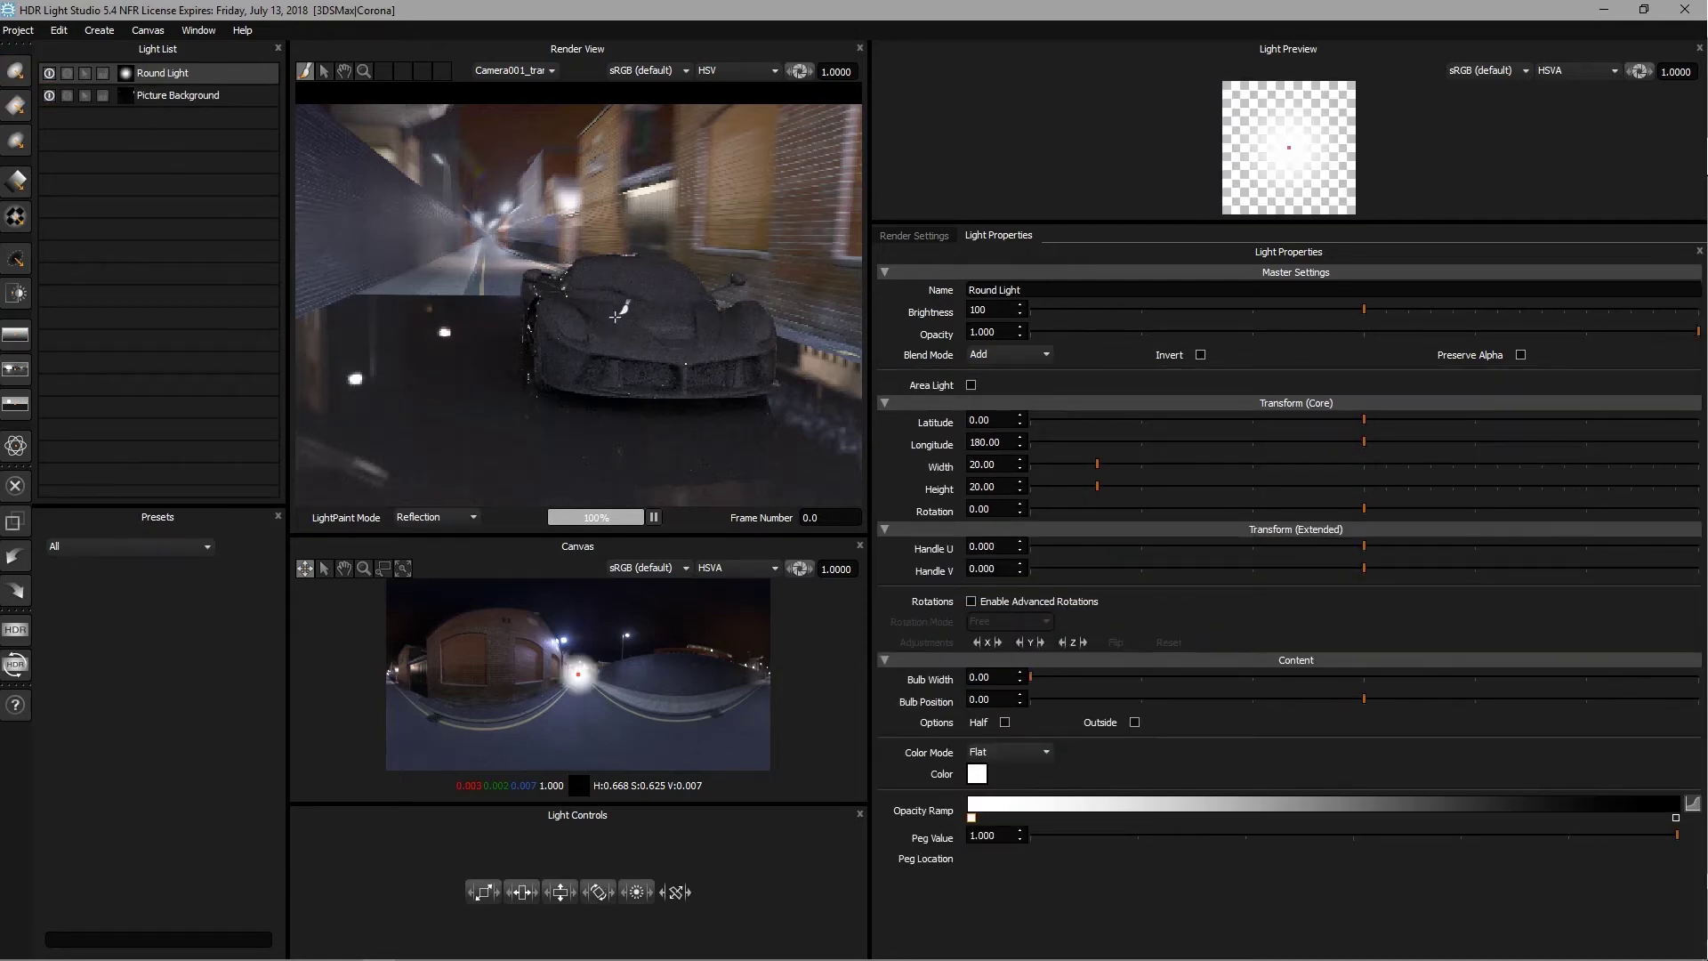
{"action": "left_click", "coordinate": [624, 335]}
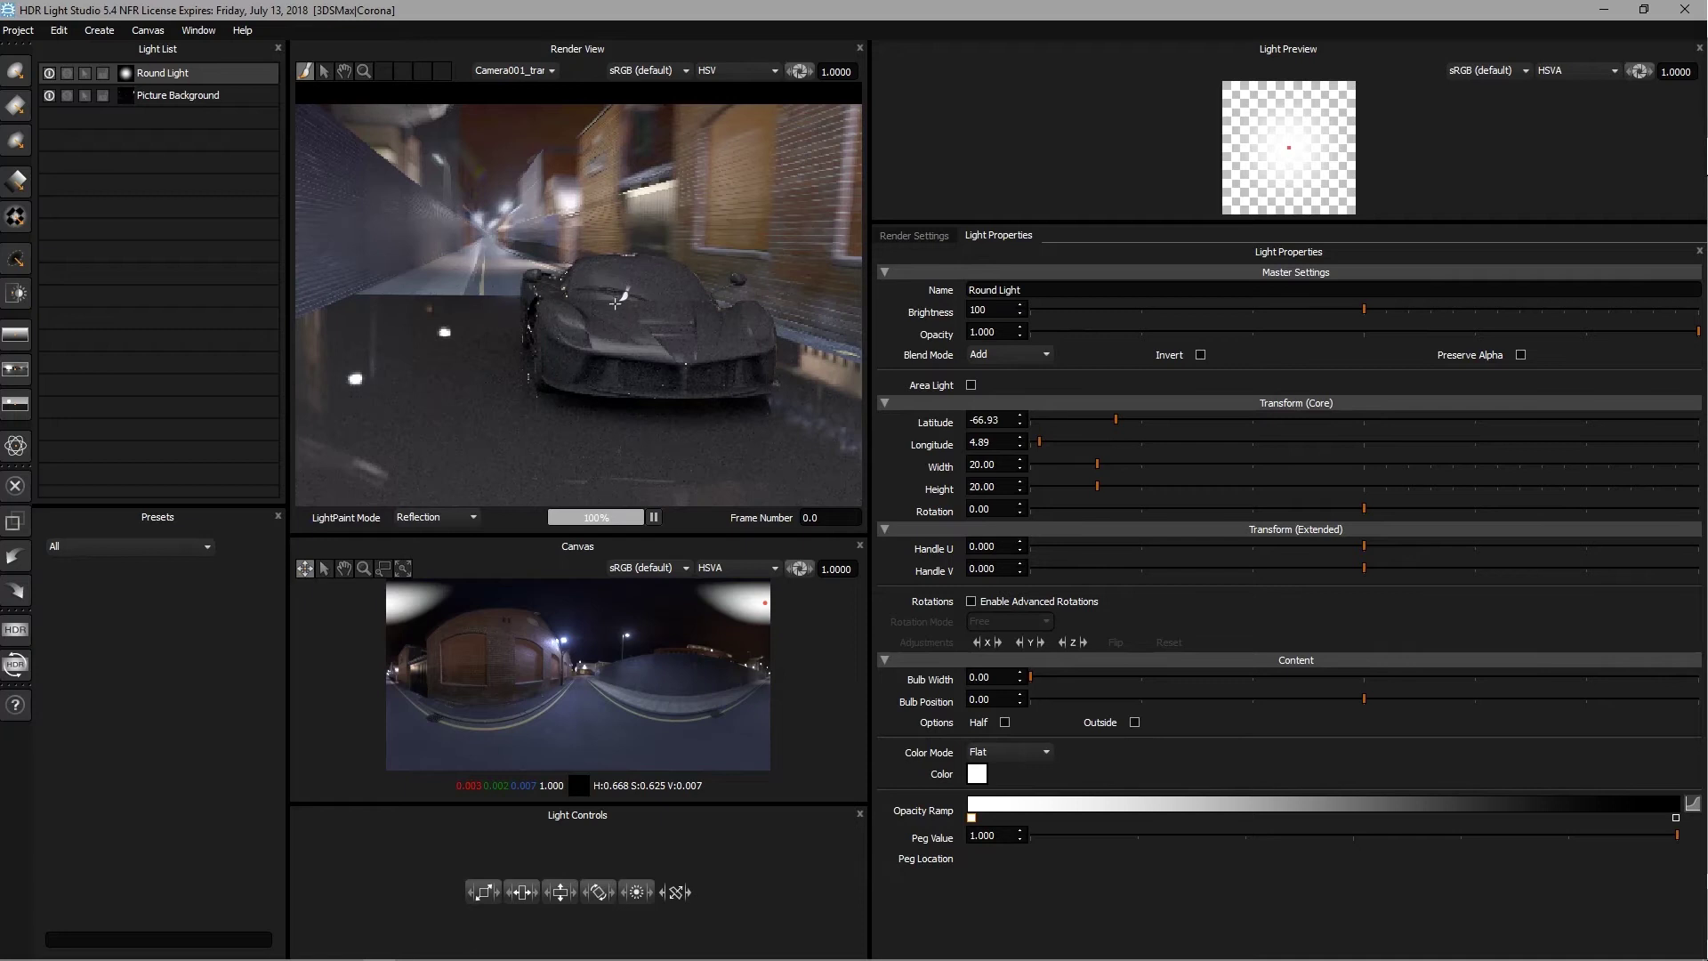
{"action": "left_click", "coordinate": [632, 311]}
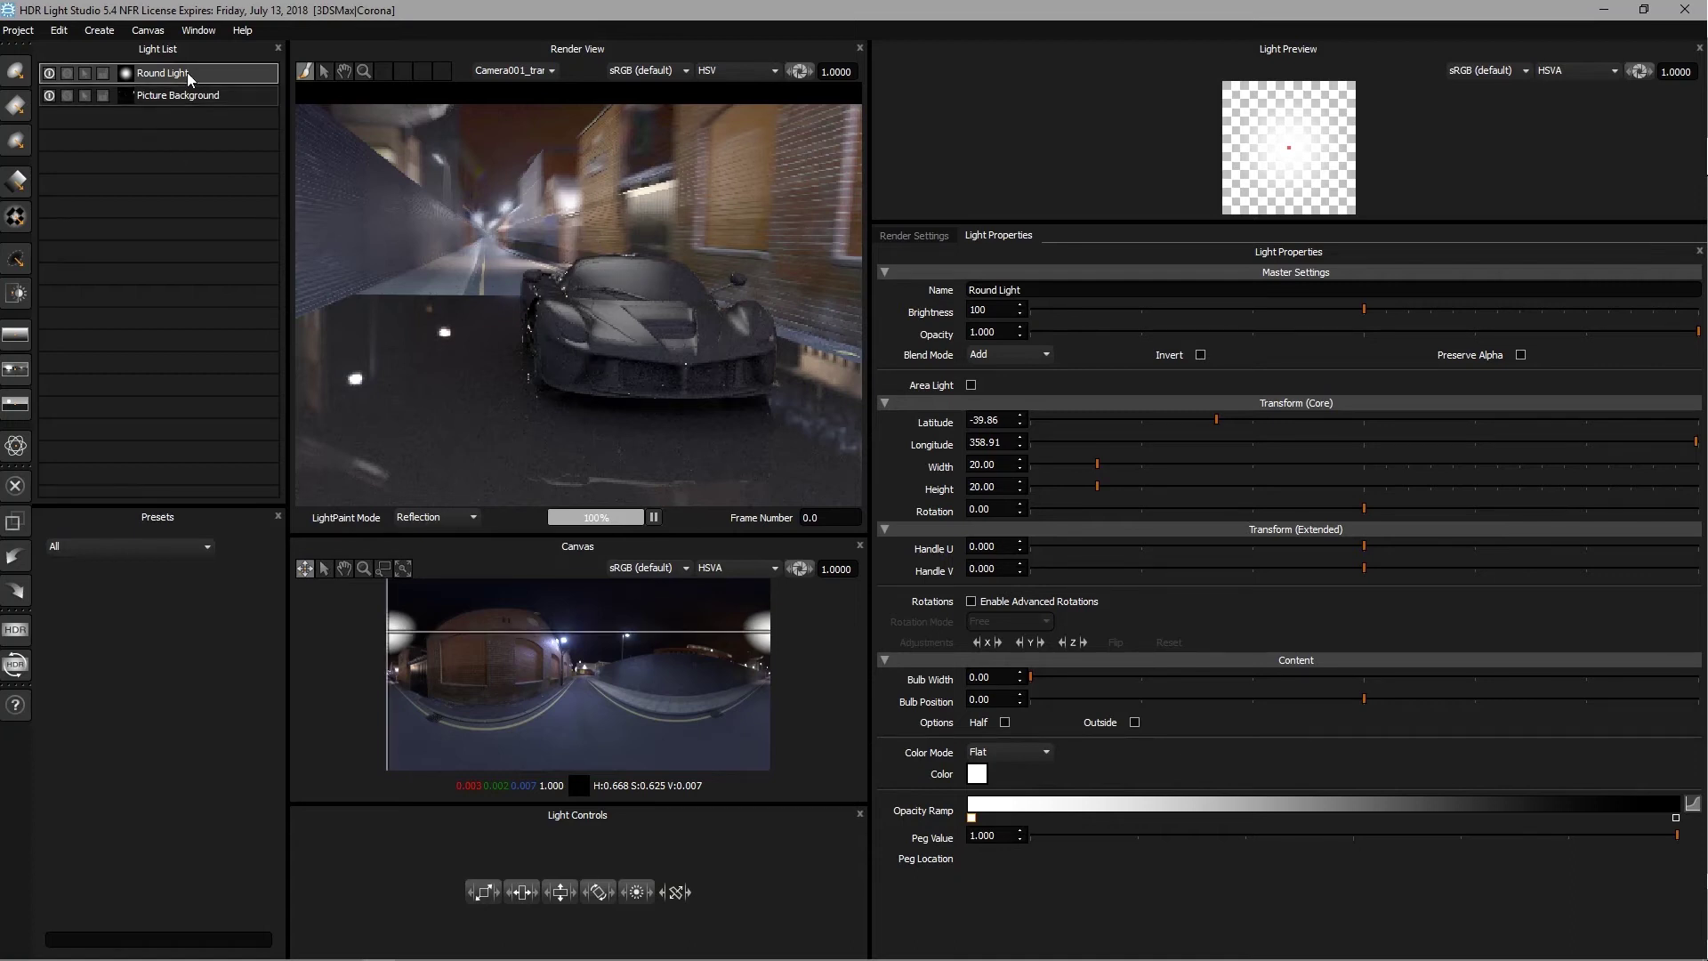
{"action": "left_click", "coordinate": [623, 303]}
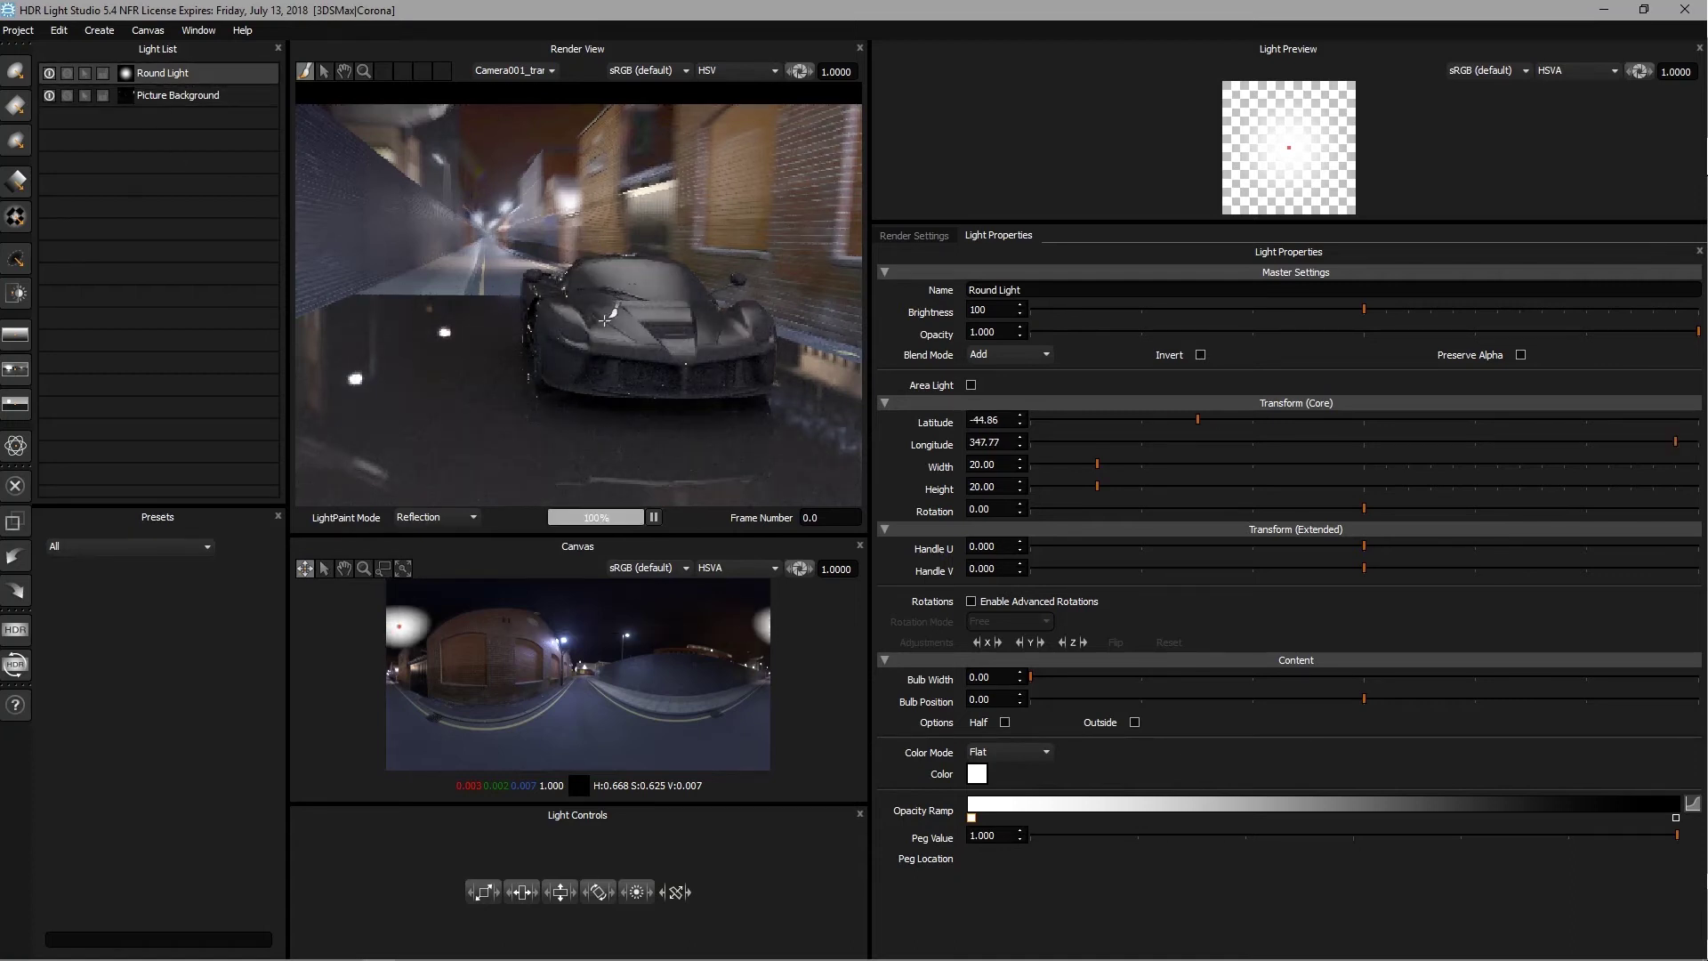
{"action": "left_click", "coordinate": [703, 316]}
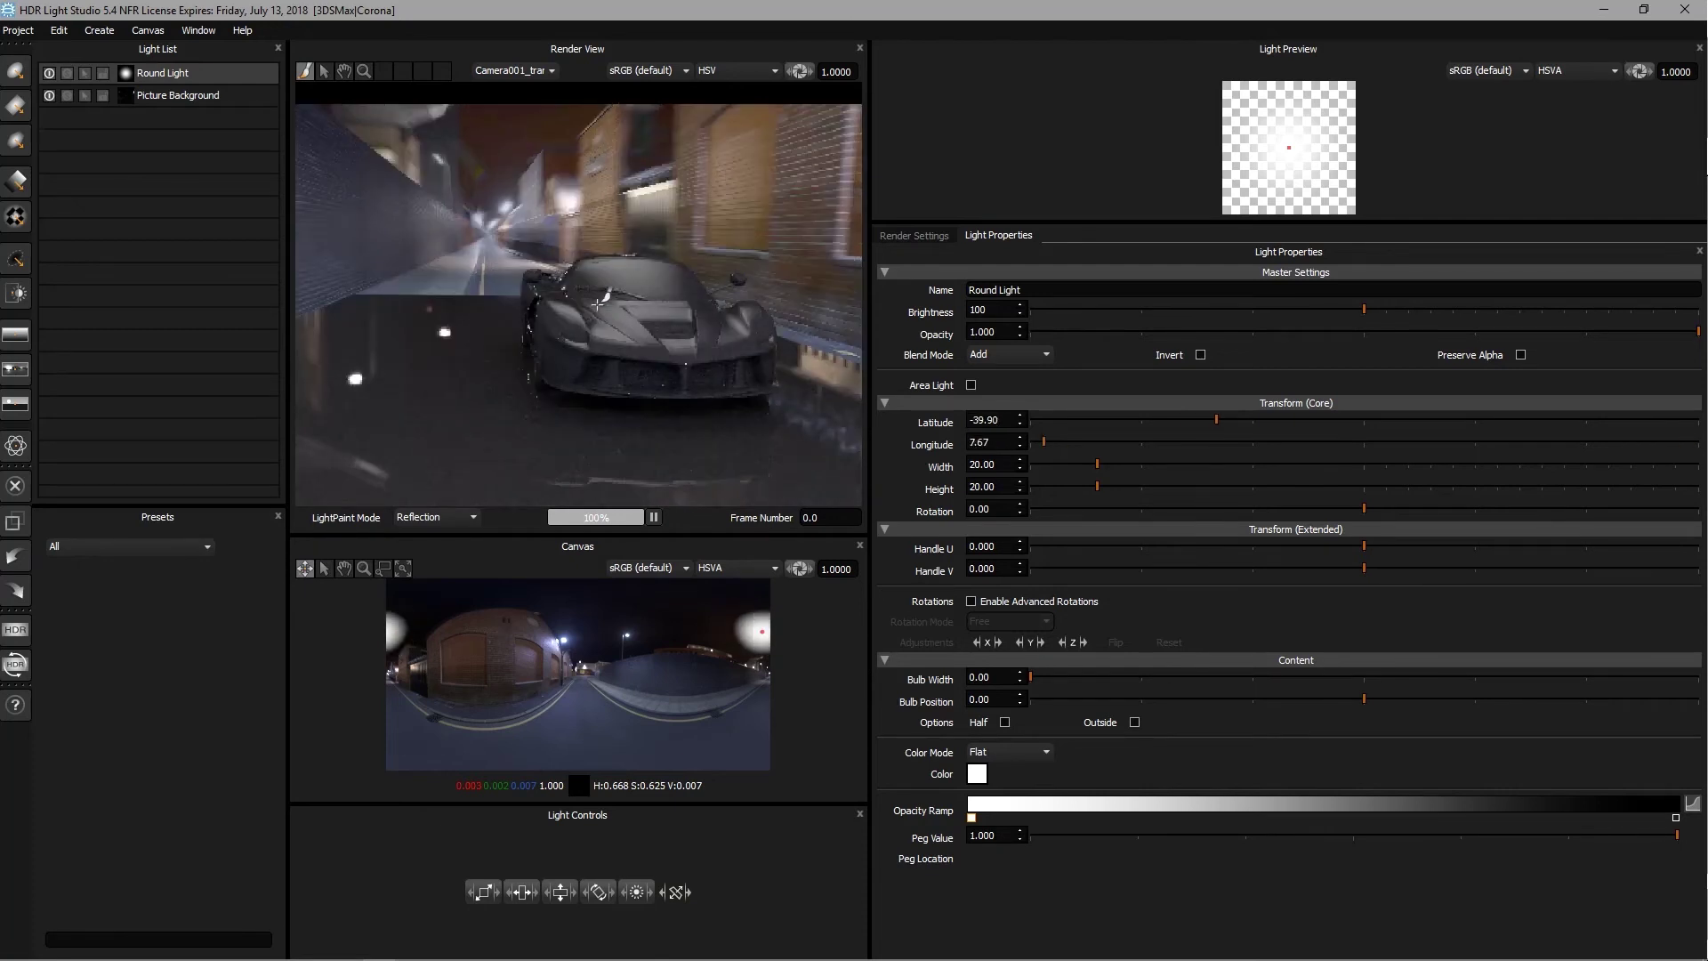
{"action": "left_click", "coordinate": [607, 329]}
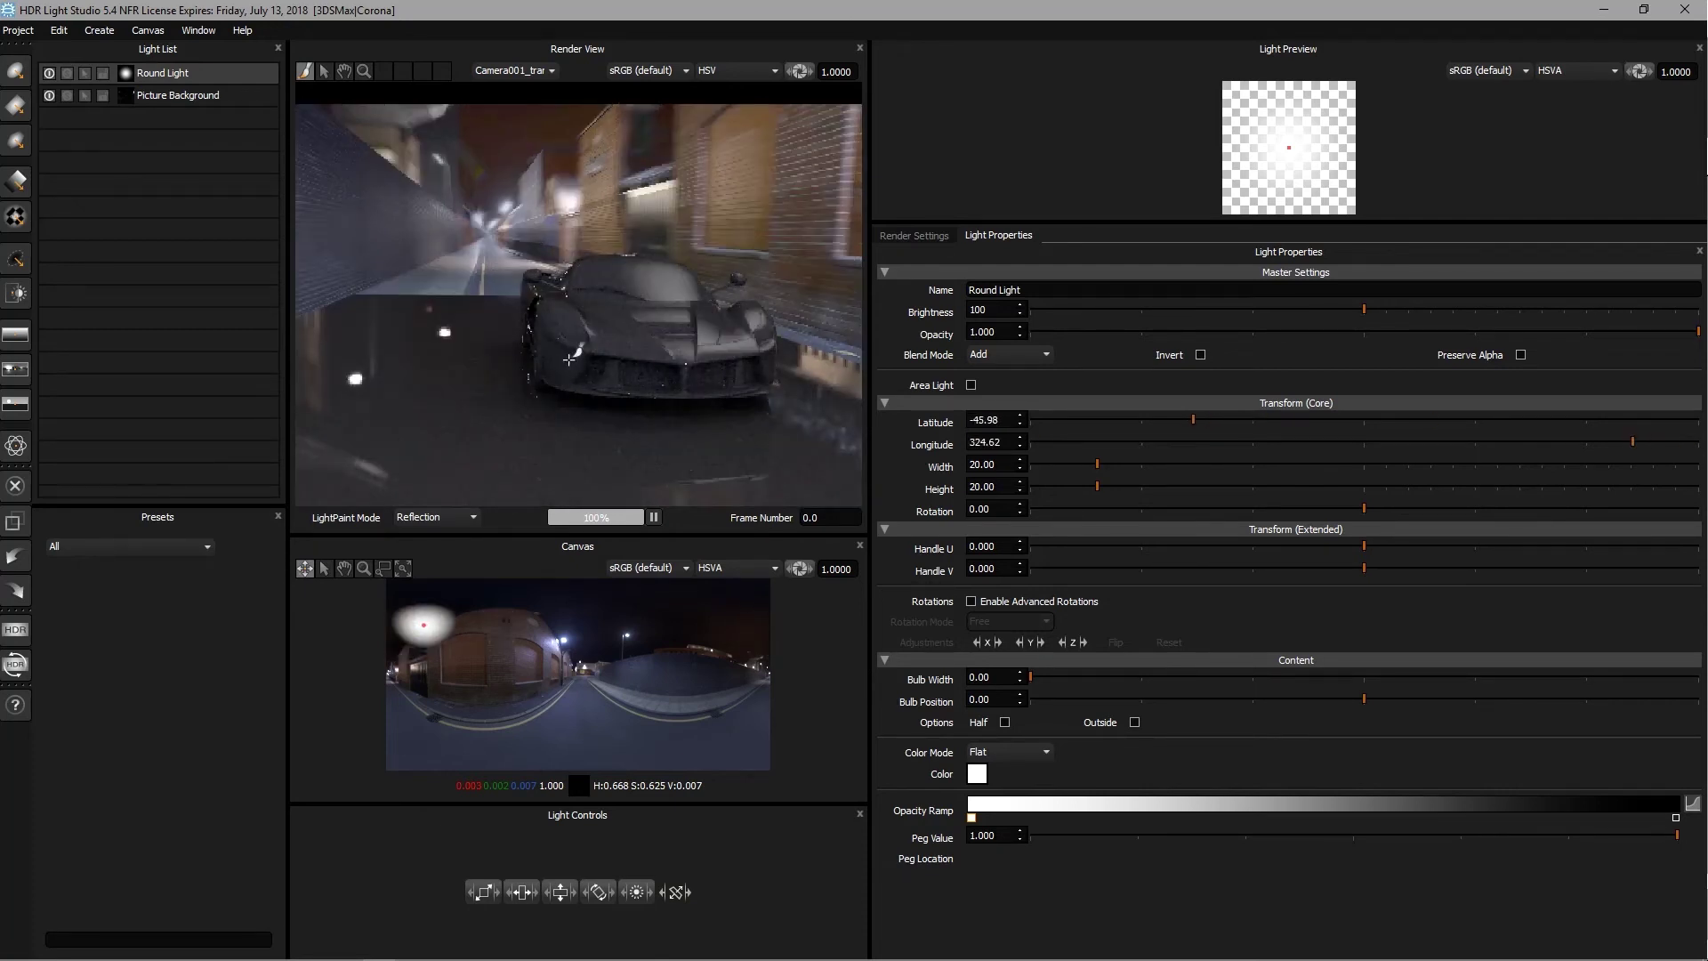
{"action": "left_click", "coordinate": [611, 316]}
{"action": "left_click", "coordinate": [607, 329]}
{"action": "left_click", "coordinate": [611, 315]}
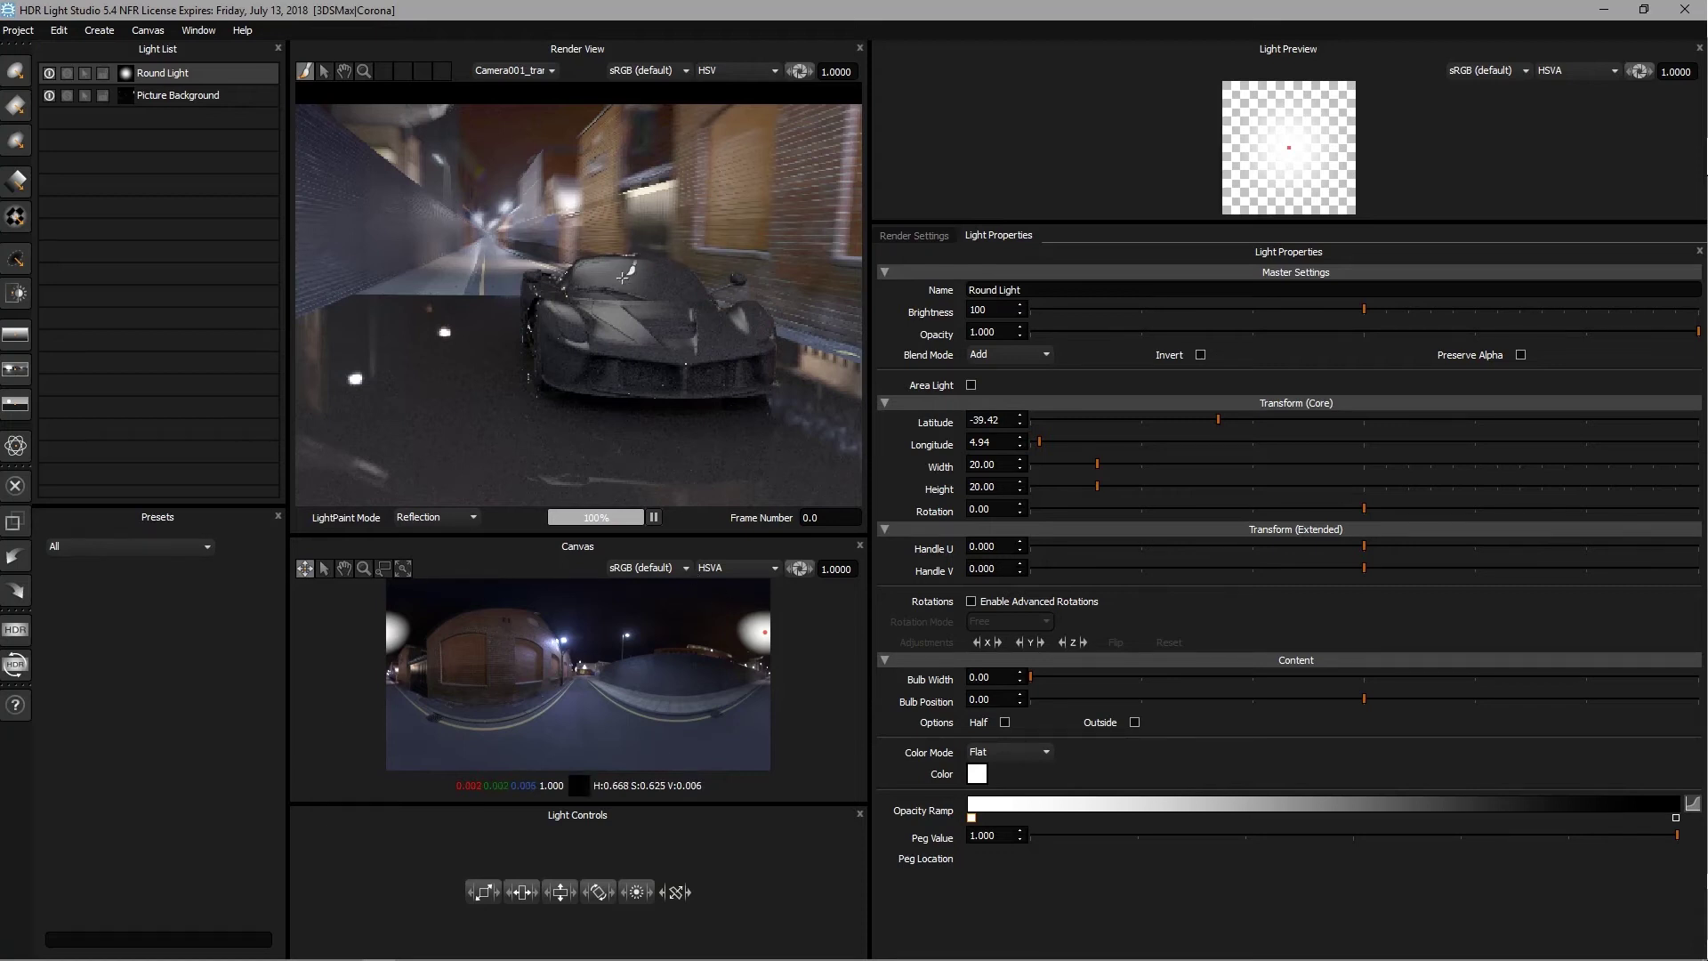
Set the round light's blend mode to Amplify
{"action": "left_click", "coordinate": [1002, 356]}
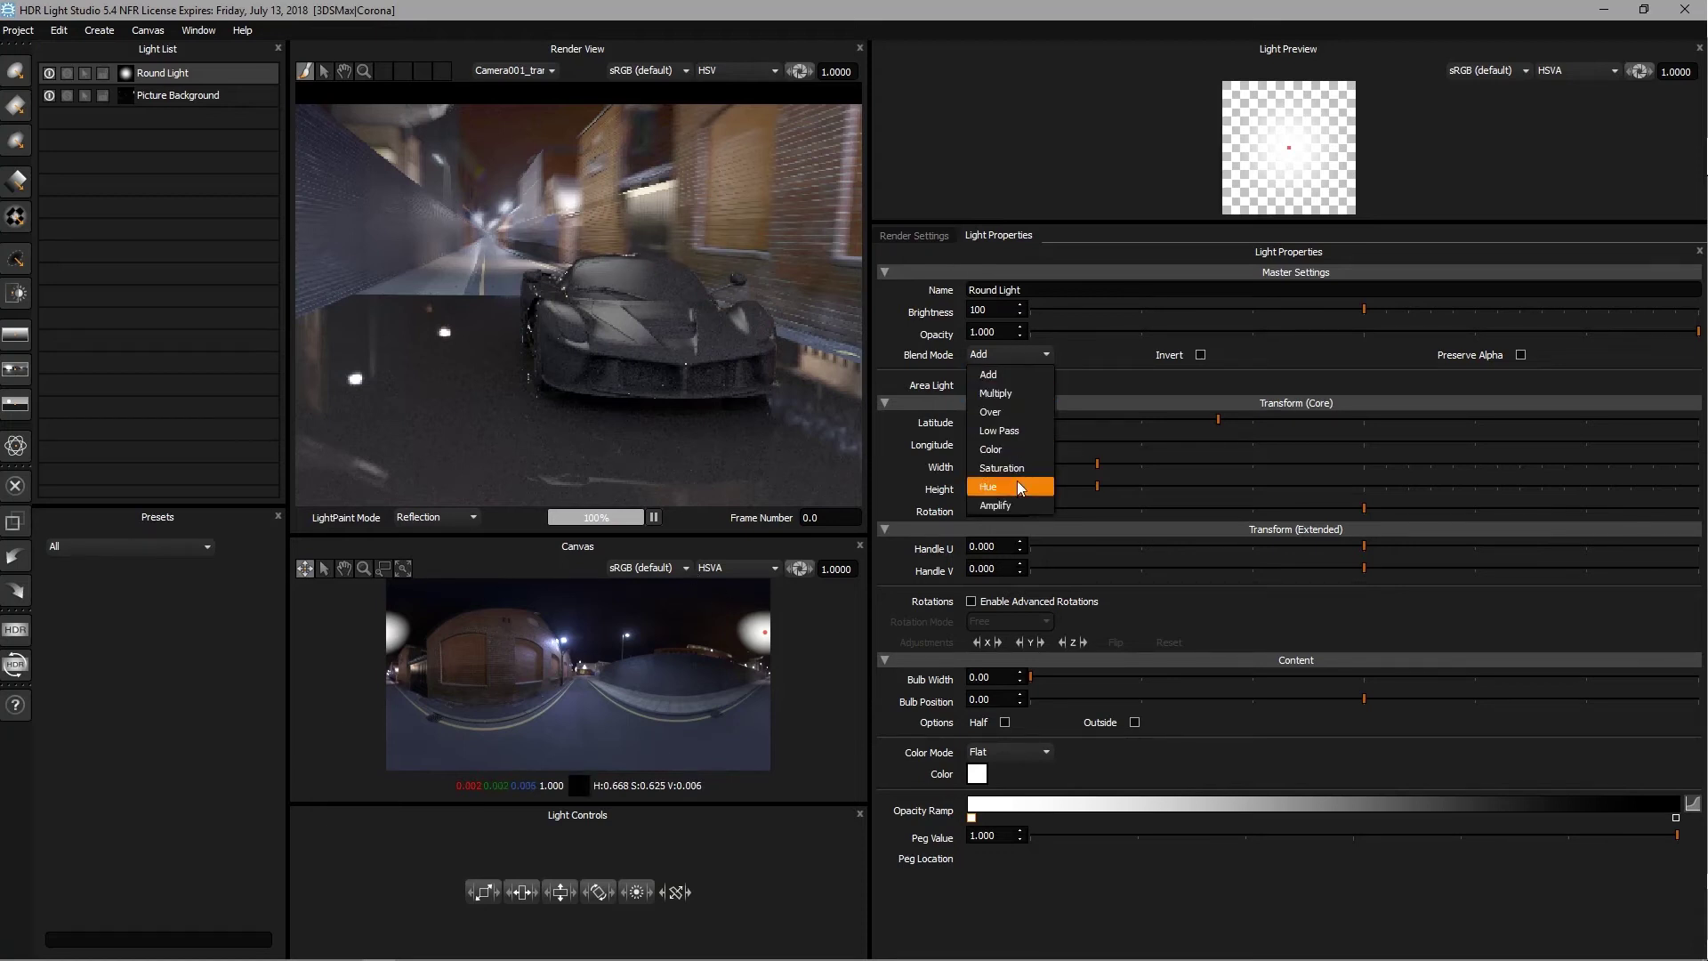
{"action": "left_click", "coordinate": [1010, 503]}
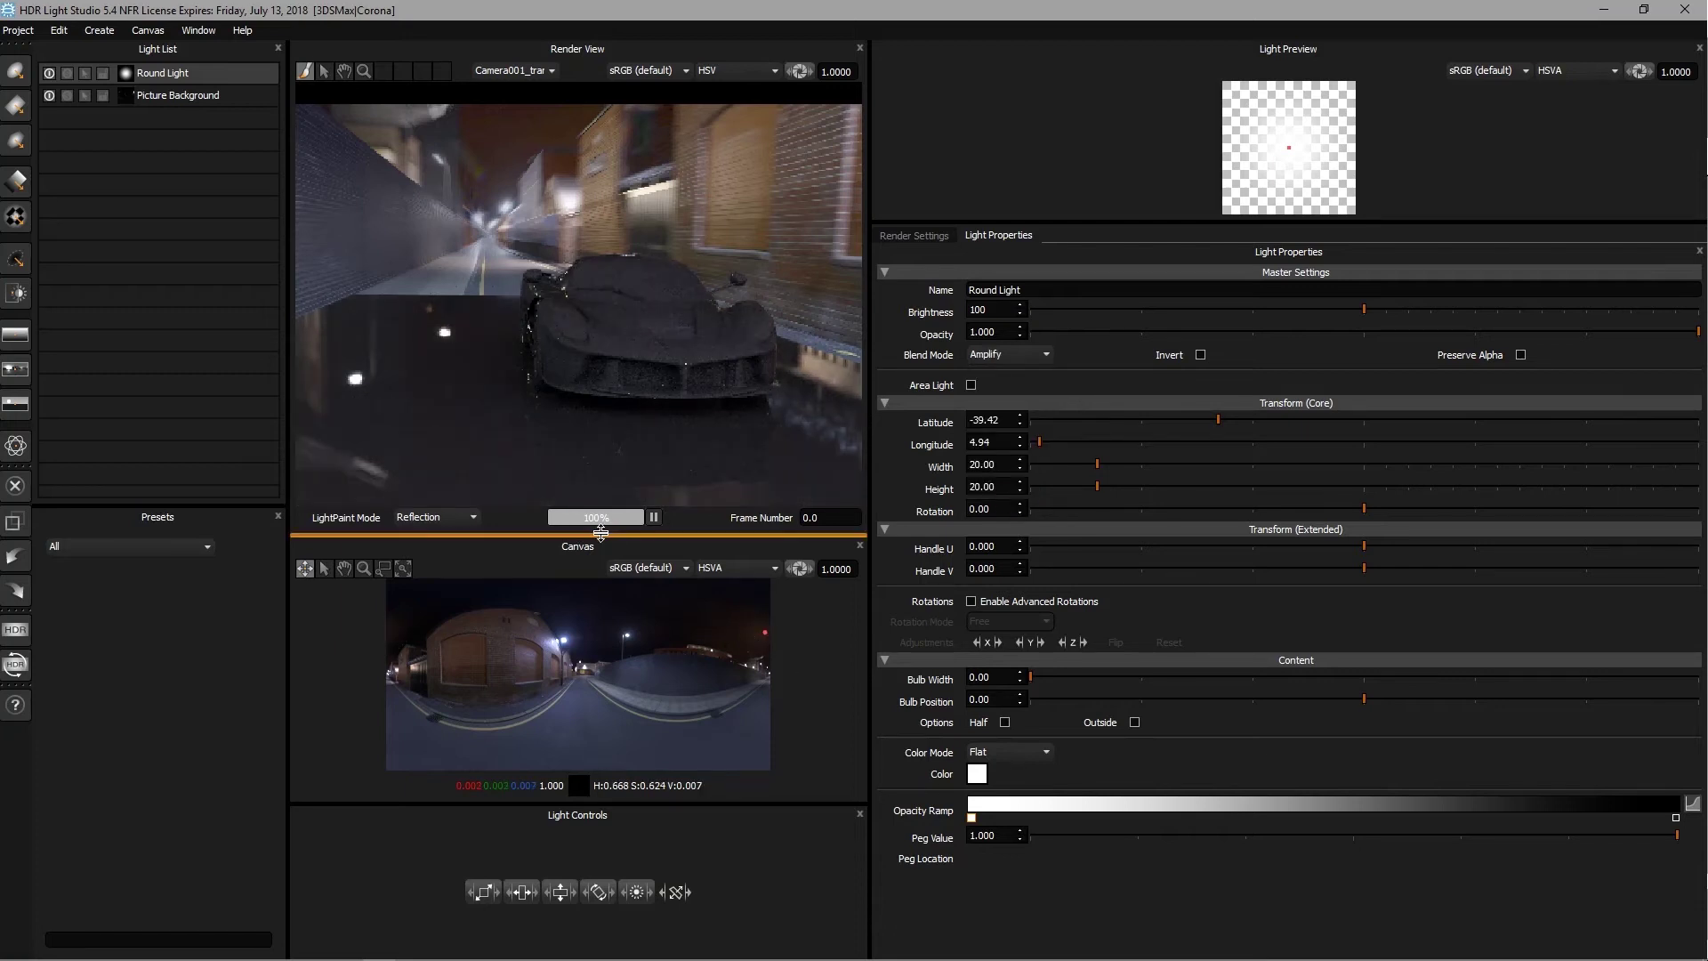
{"action": "left_click_drag", "start_coordinate": [601, 535], "coordinate": [611, 264]}
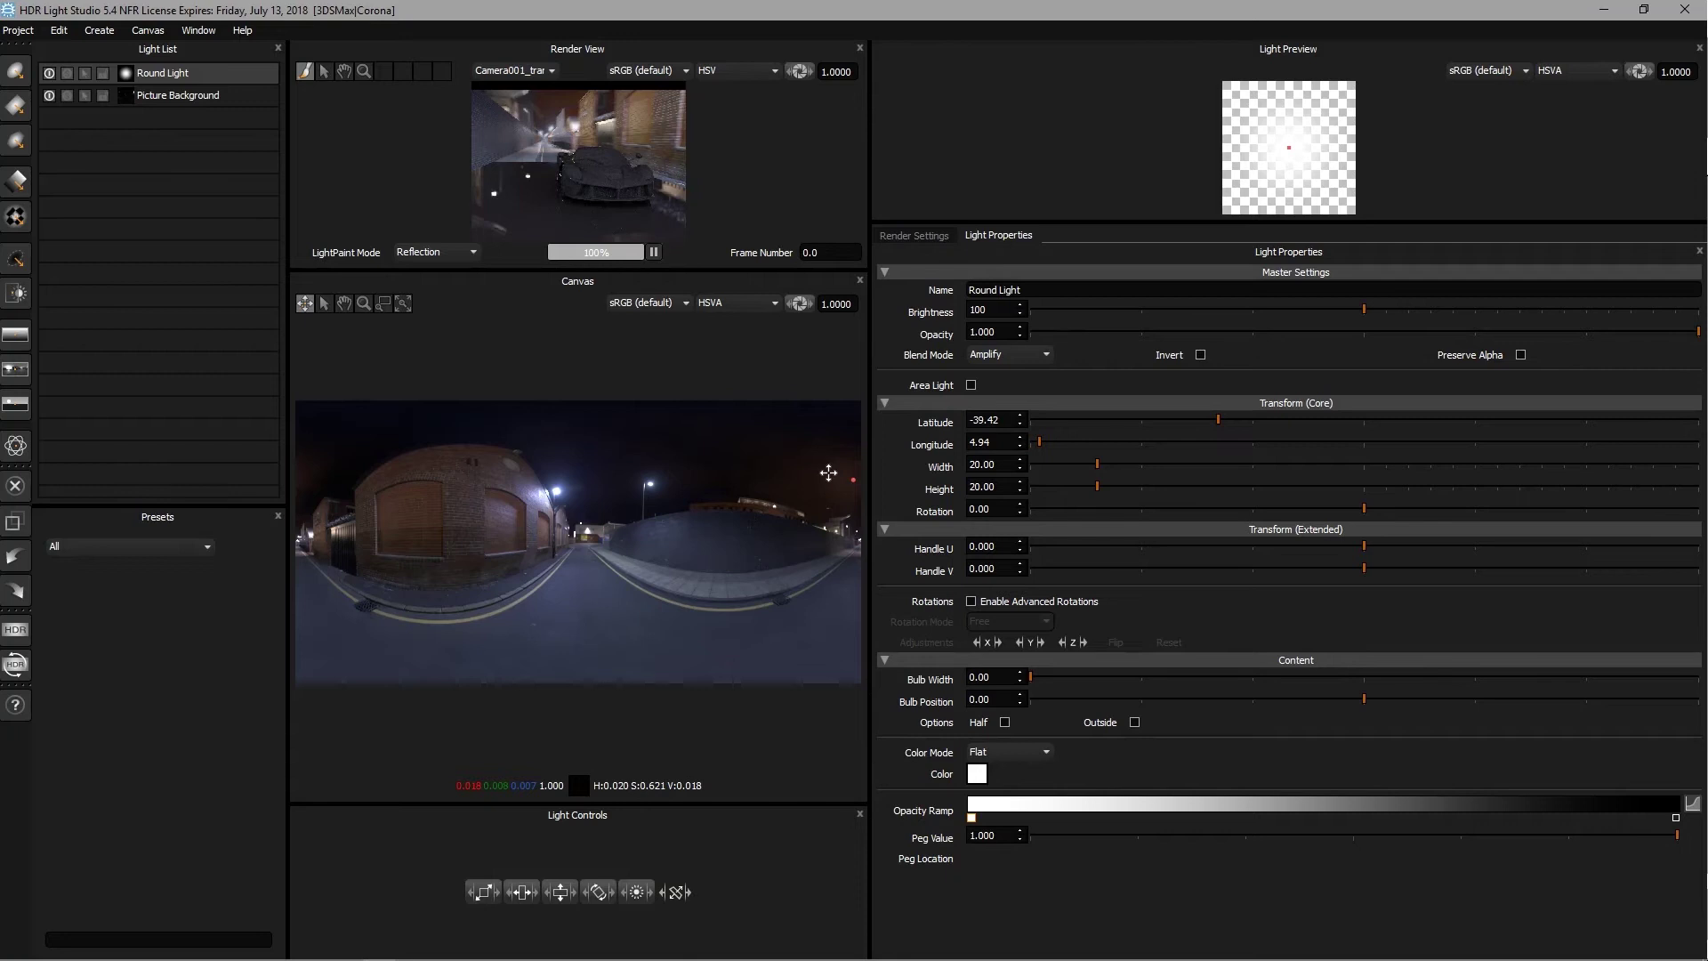
{"action": "left_click_drag", "start_coordinate": [587, 269], "coordinate": [586, 470]}
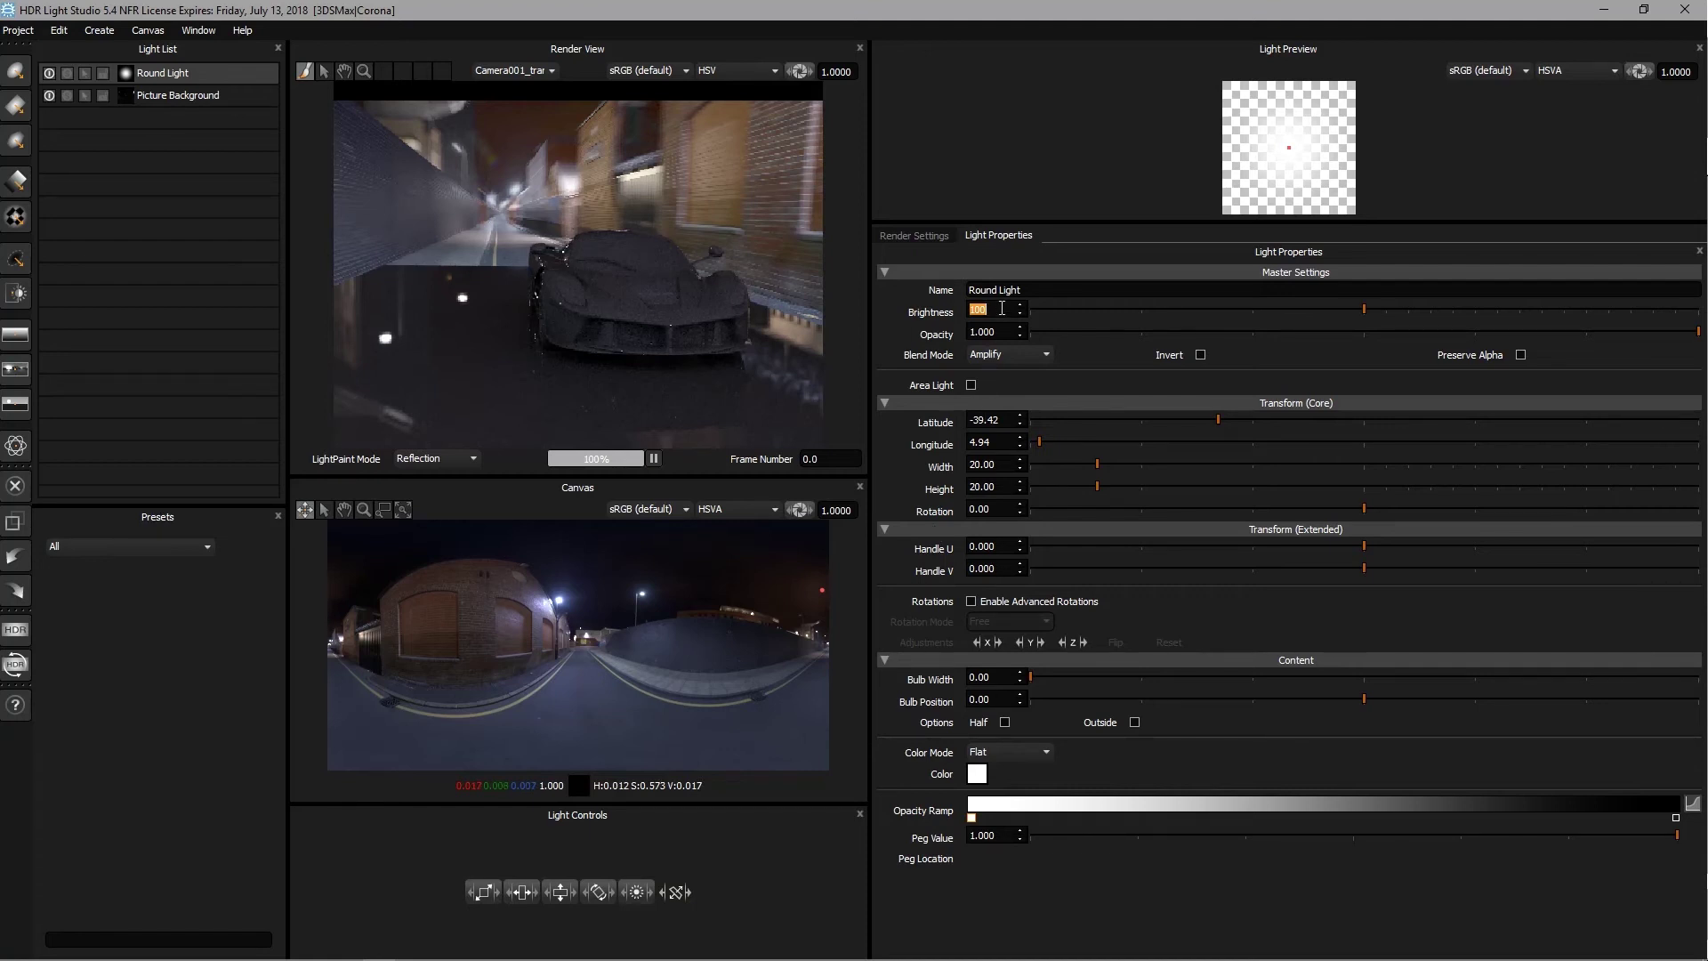
Raise the round light's brightness to 3500
{"action": "type", "text": "35"}
{"action": "key", "text": "Return"}
{"action": "type", "text": "350"}
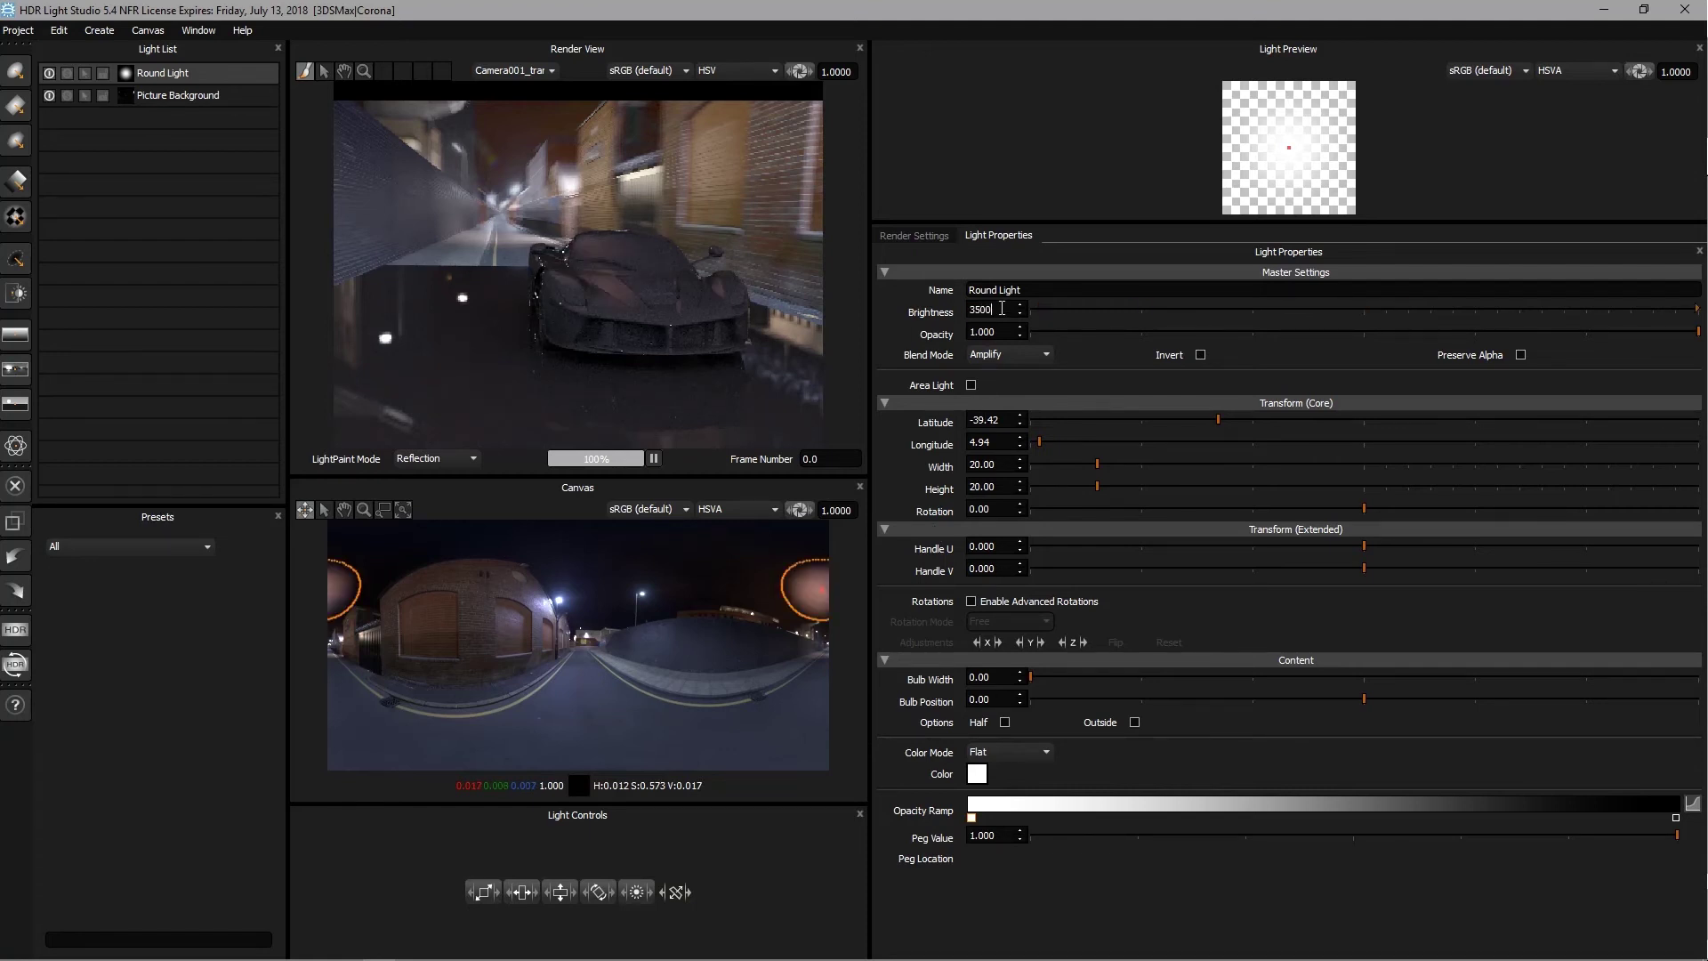
{"action": "type", "text": "0"}
{"action": "key", "text": "Return"}
{"action": "left_click_drag", "start_coordinate": [544, 496], "coordinate": [570, 598]}
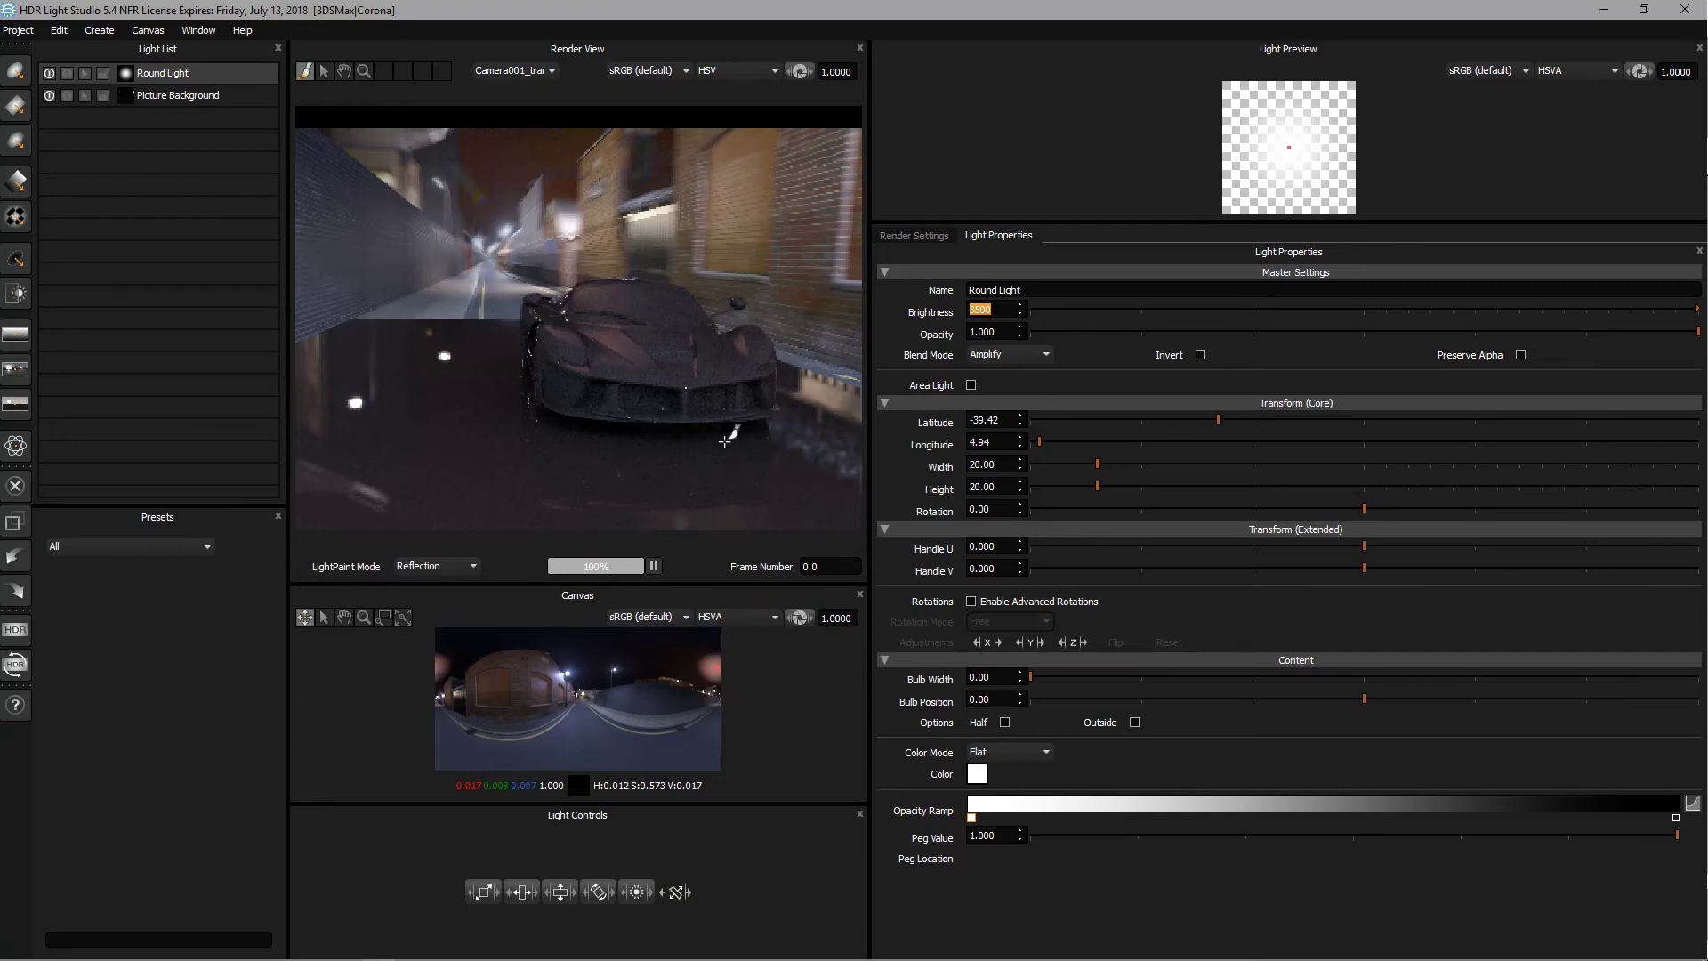
Tint the Round Light blue in the Color Picker
{"action": "left_click", "coordinate": [977, 773]}
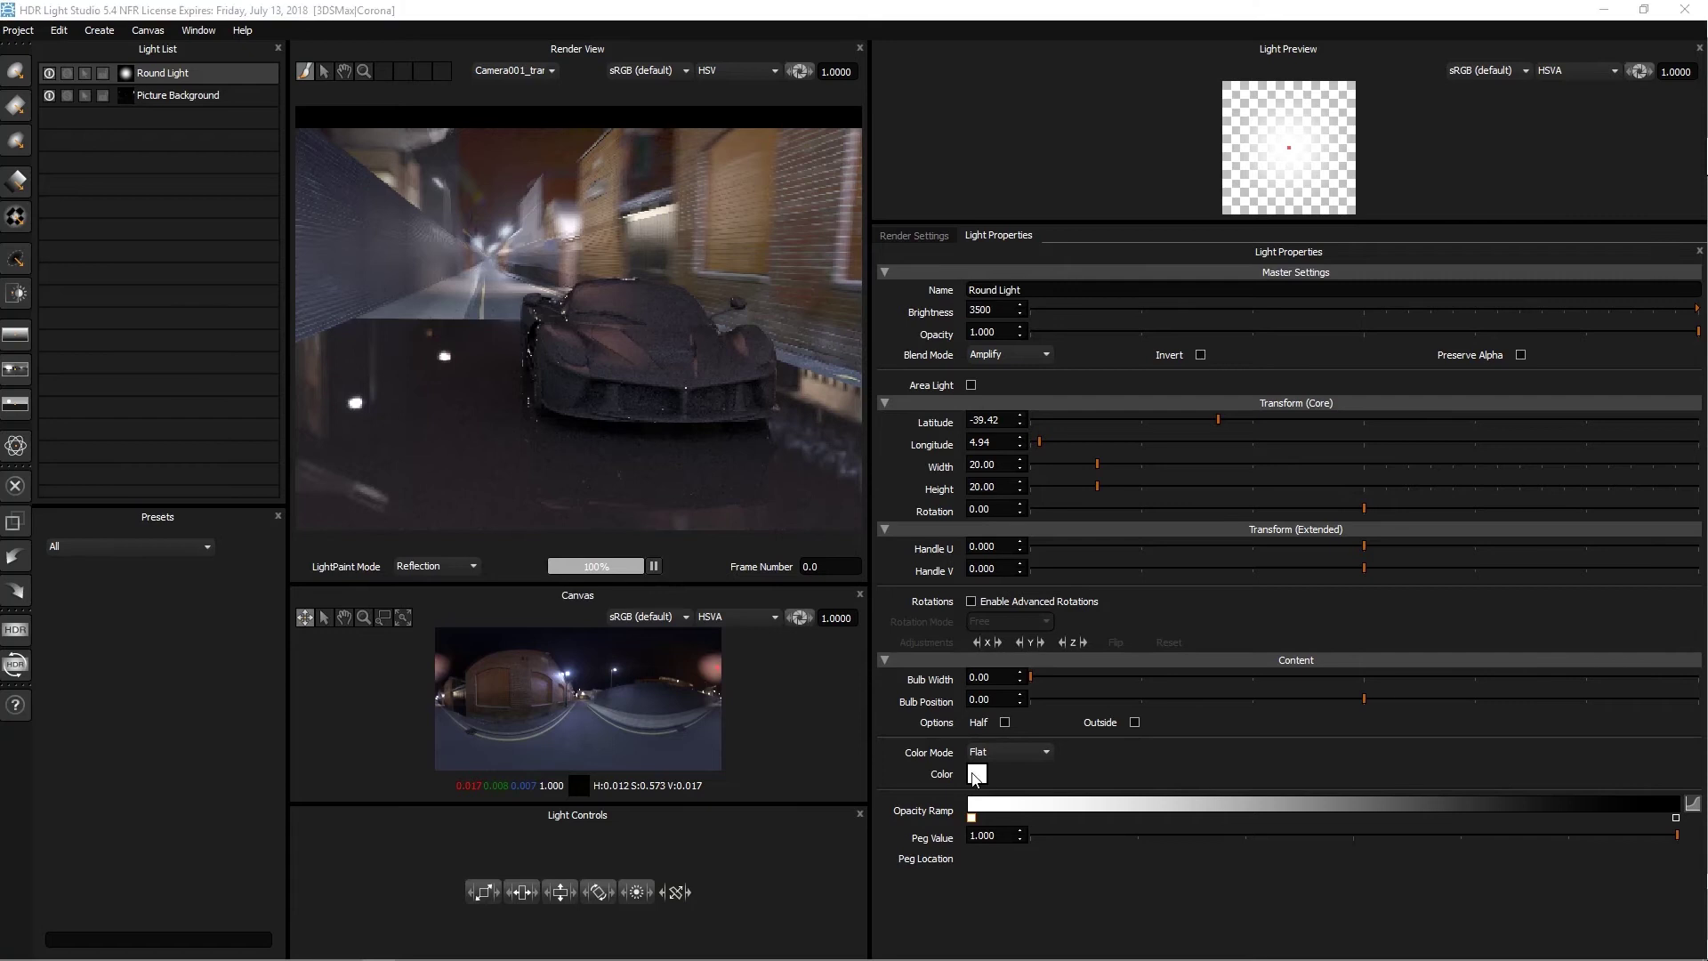
{"action": "left_click", "coordinate": [1053, 311]}
{"action": "left_click", "coordinate": [1050, 313]}
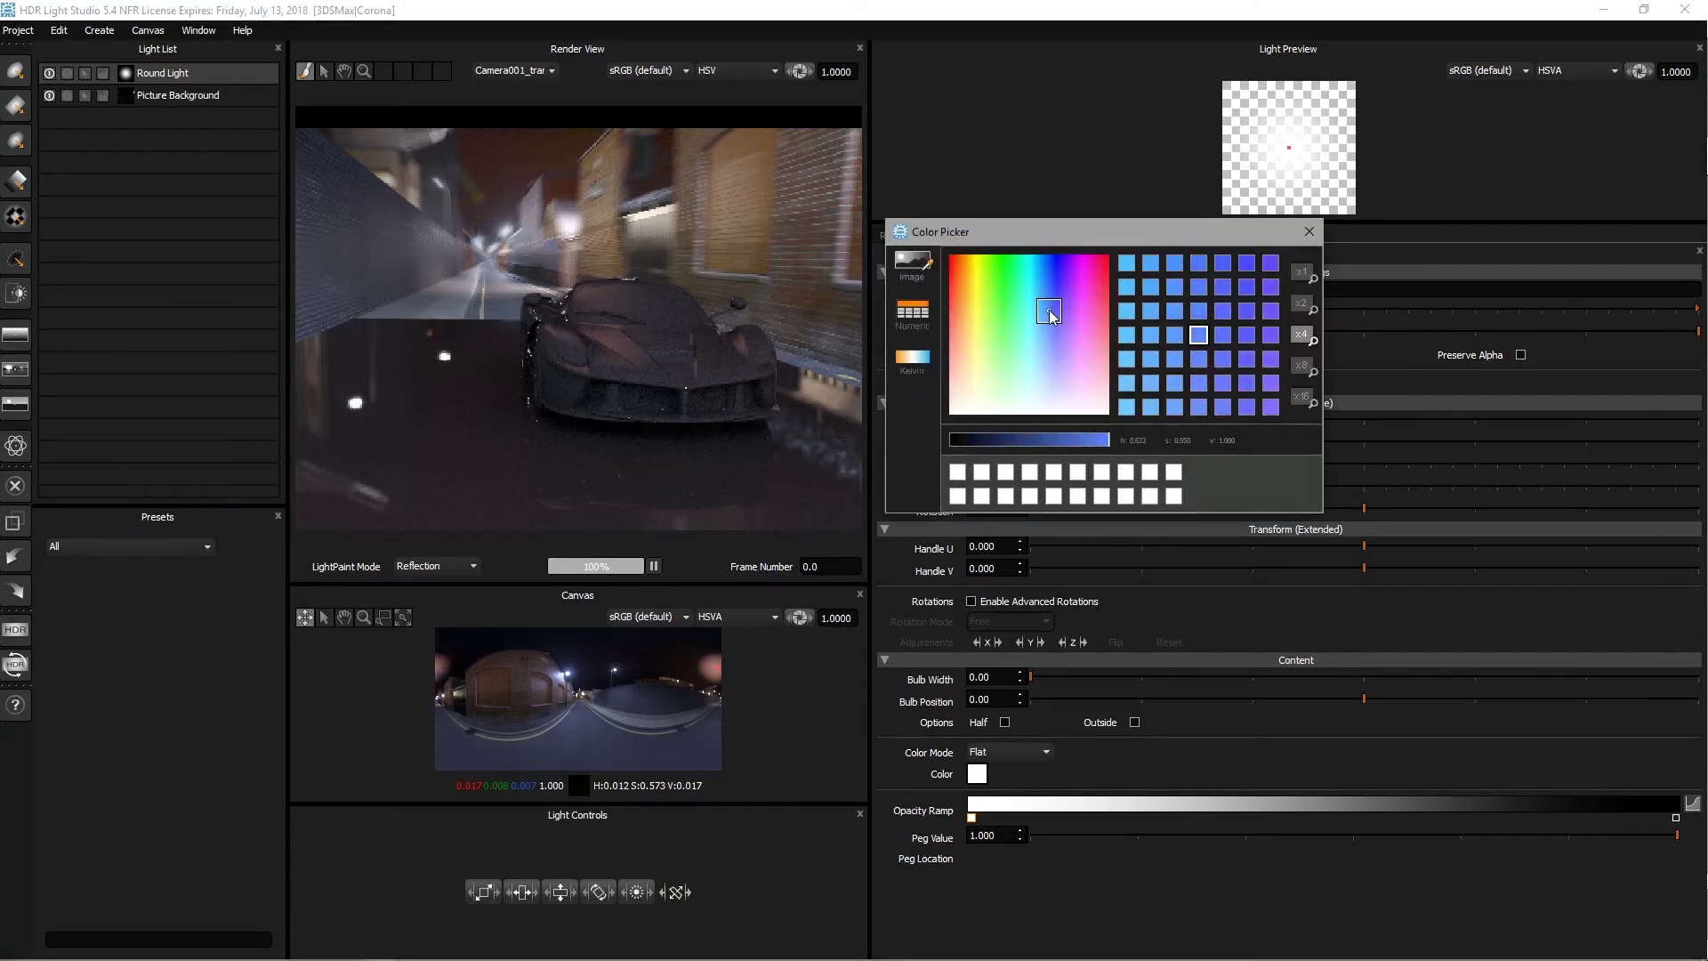
{"action": "left_click_drag", "start_coordinate": [1049, 305], "coordinate": [1051, 317]}
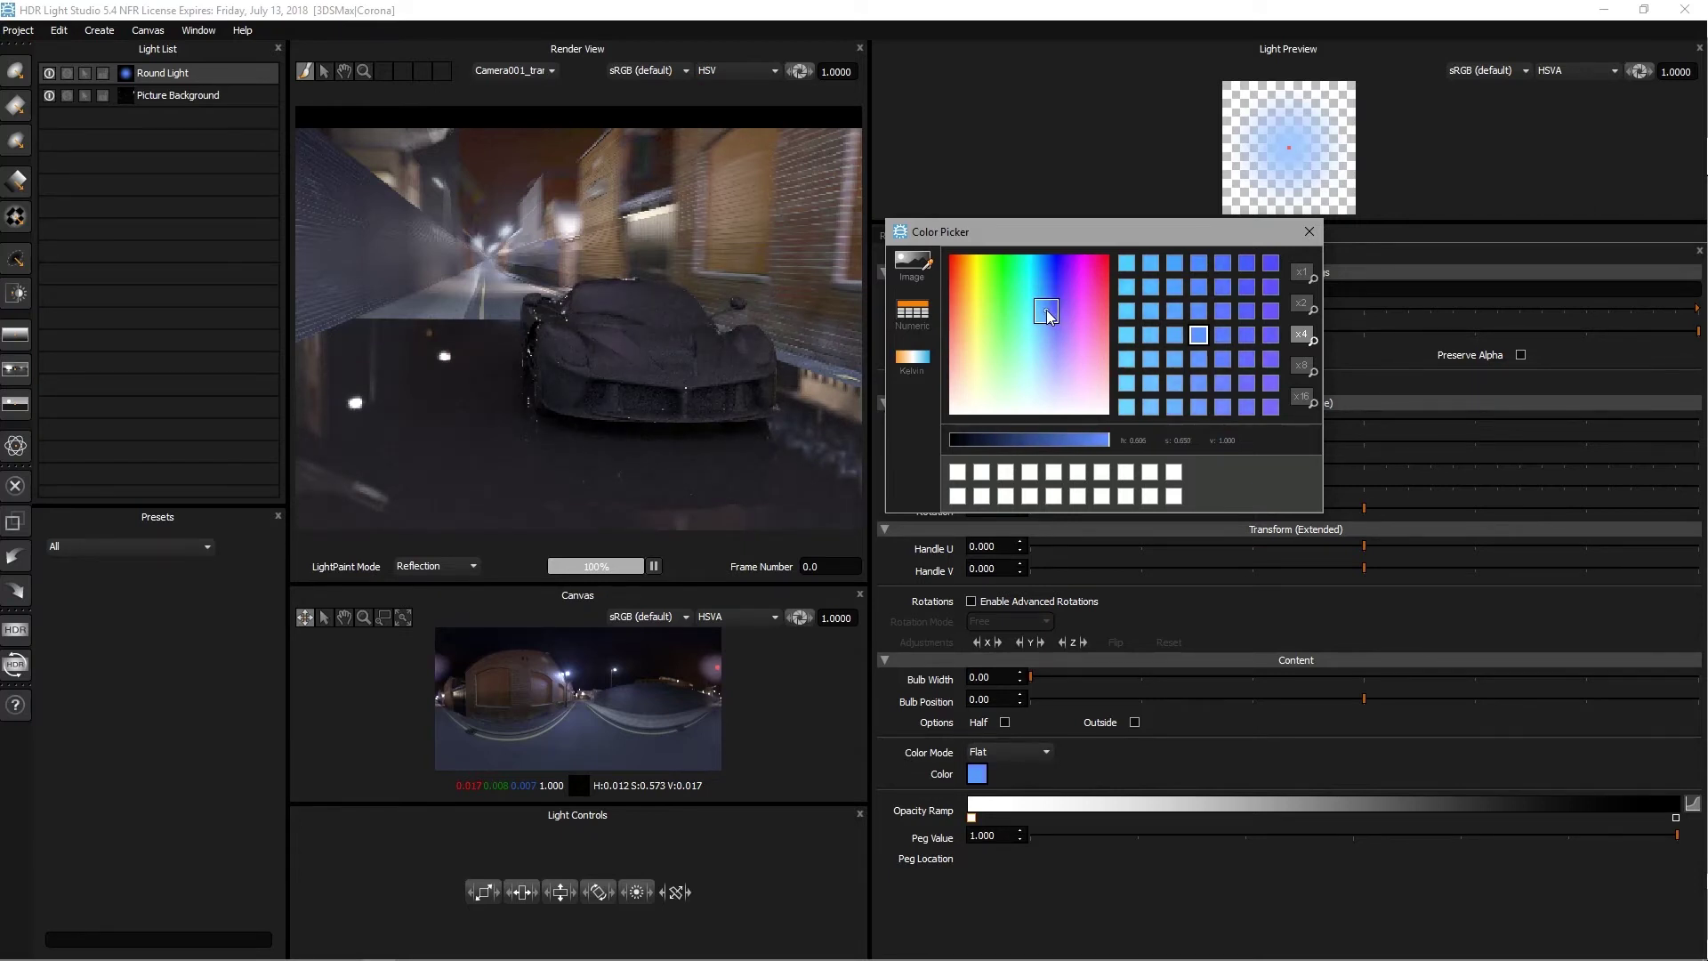
{"action": "left_click", "coordinate": [1309, 231]}
Set the Round Light's brightness to 4000, after briefly trying 5000
{"action": "type", "text": "4000"}
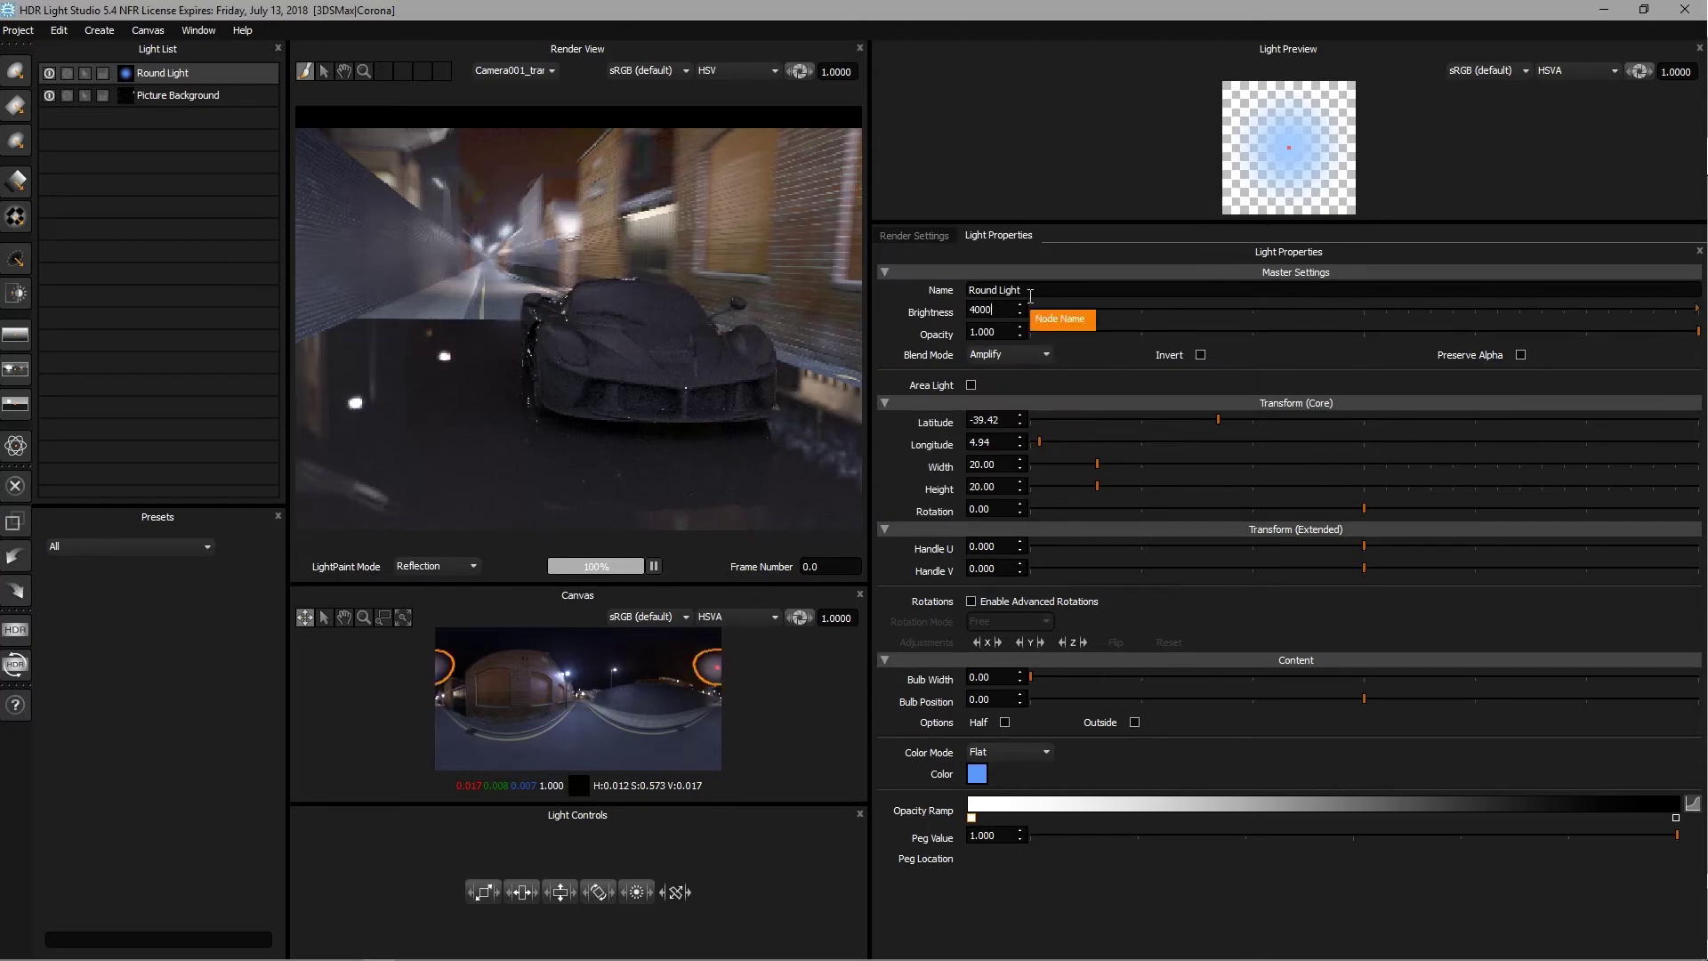
{"action": "key", "text": "Return"}
{"action": "type", "text": "5000"}
{"action": "key", "text": "Return"}
{"action": "type", "text": "4000"}
{"action": "key", "text": "Return"}
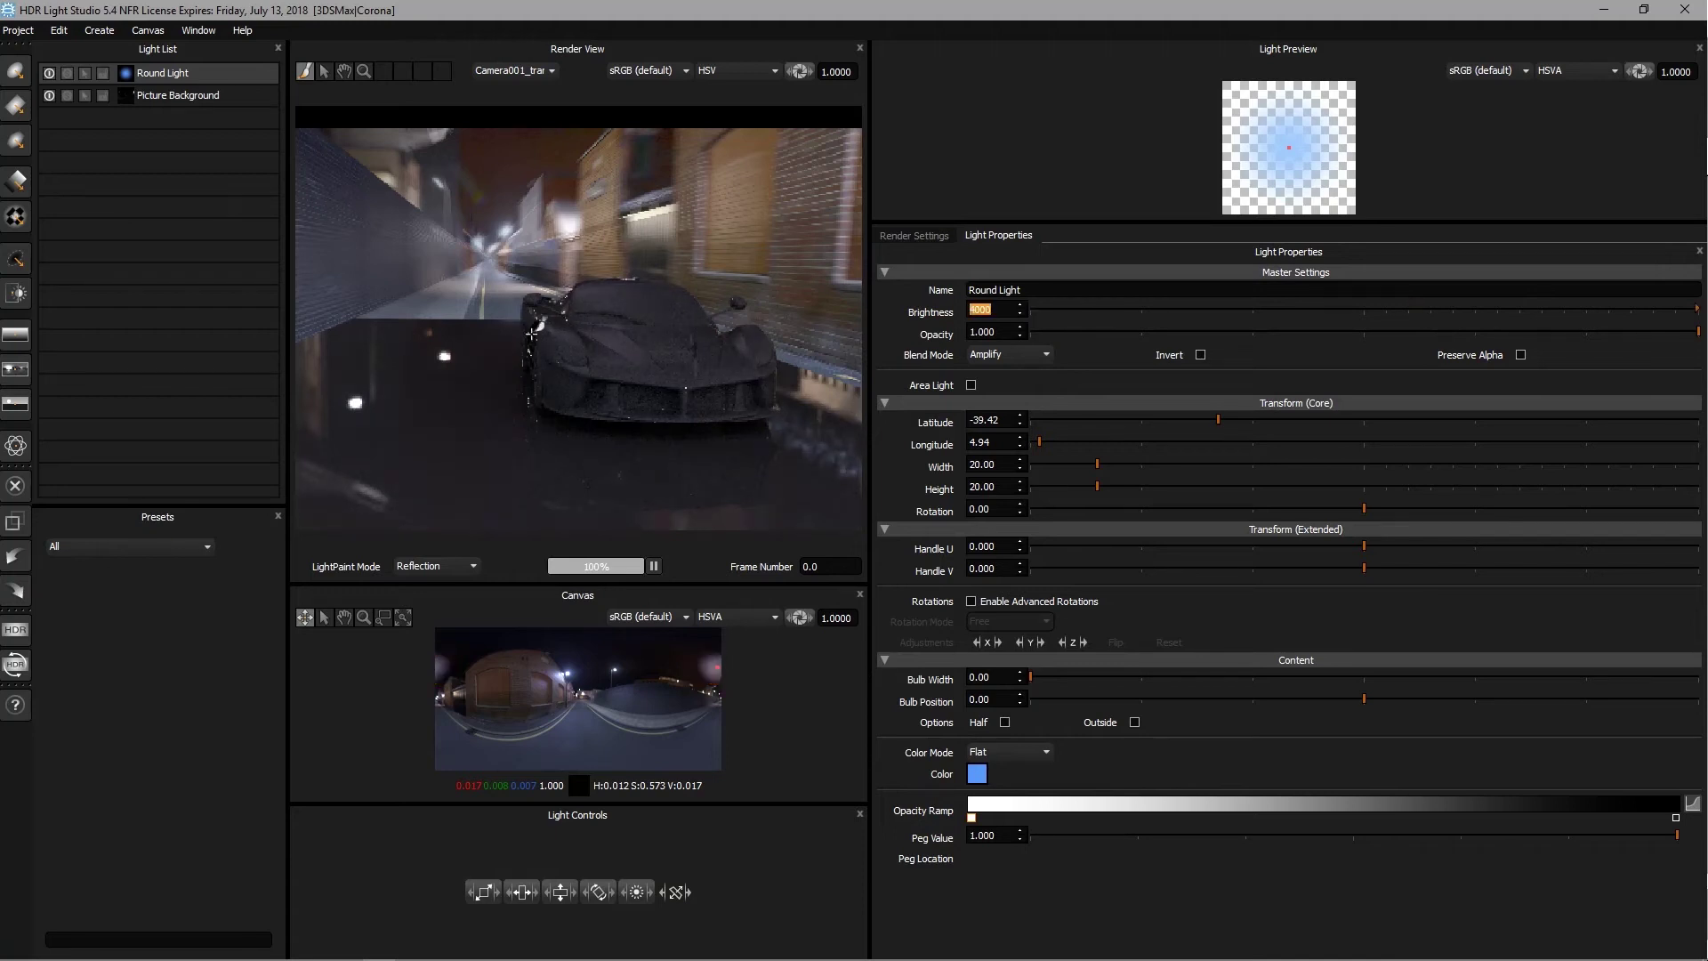
Hide and show the Round Light to compare the render, then select it
{"action": "left_click", "coordinate": [50, 72]}
{"action": "left_click", "coordinate": [50, 73]}
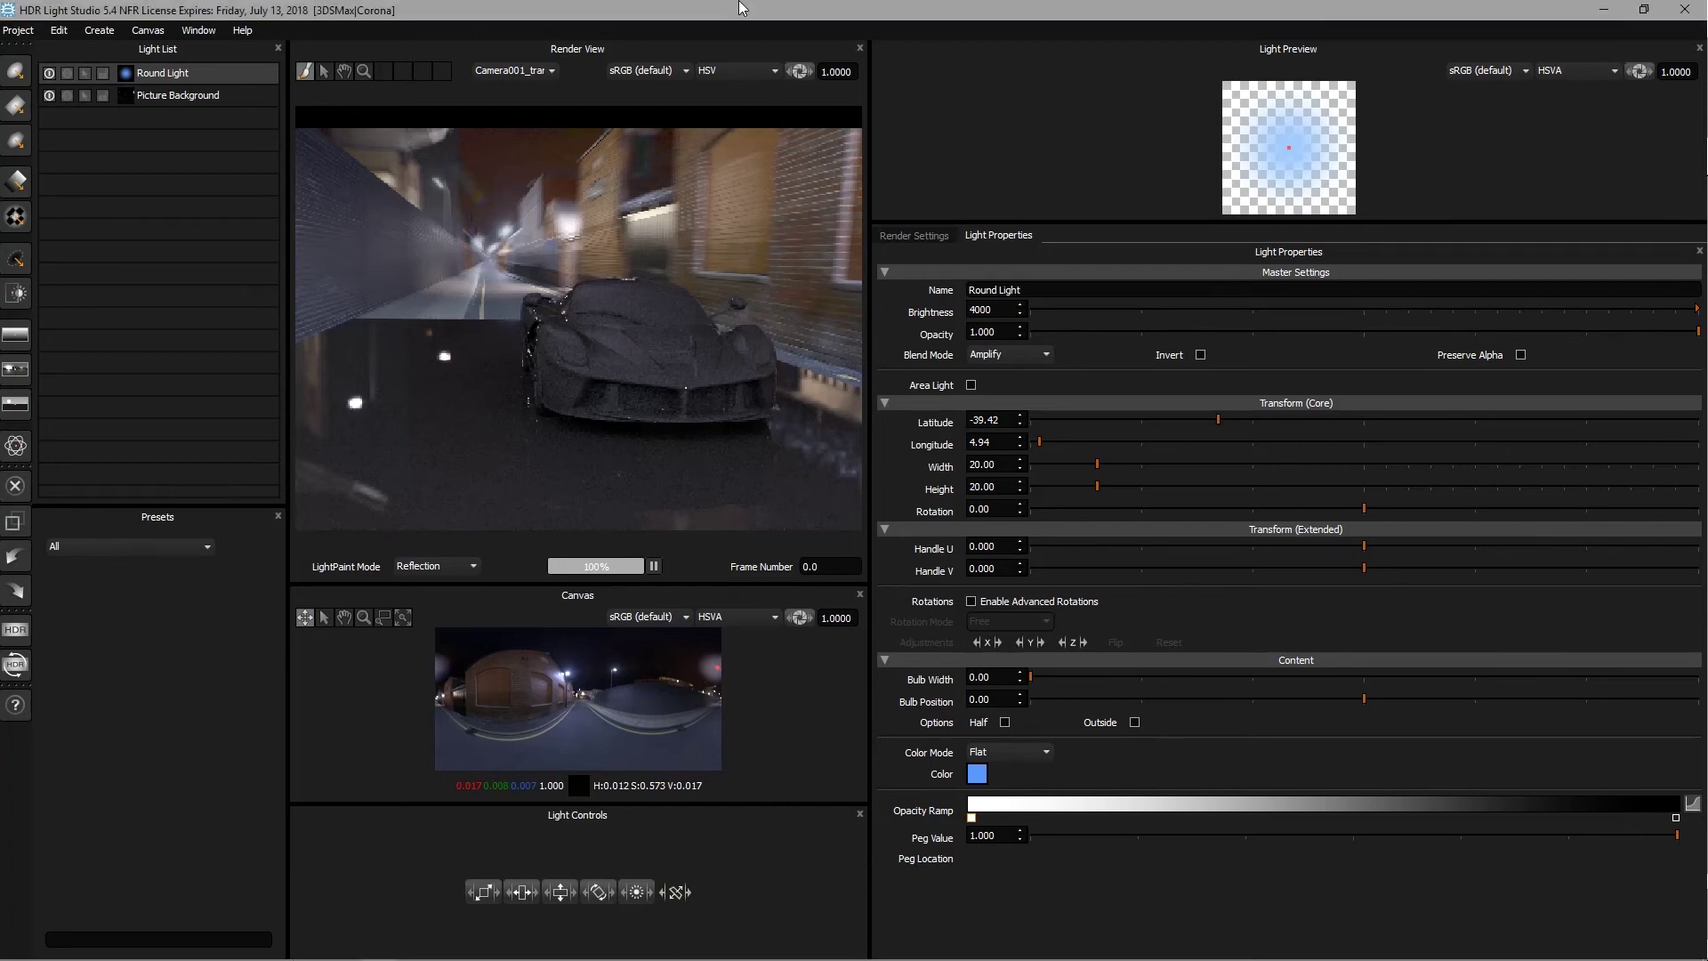
{"action": "left_click", "coordinate": [164, 76]}
Add a Round Light reflecting on the car's side mirror, with Amplify blend and brightness 1500
{"action": "left_click", "coordinate": [15, 71]}
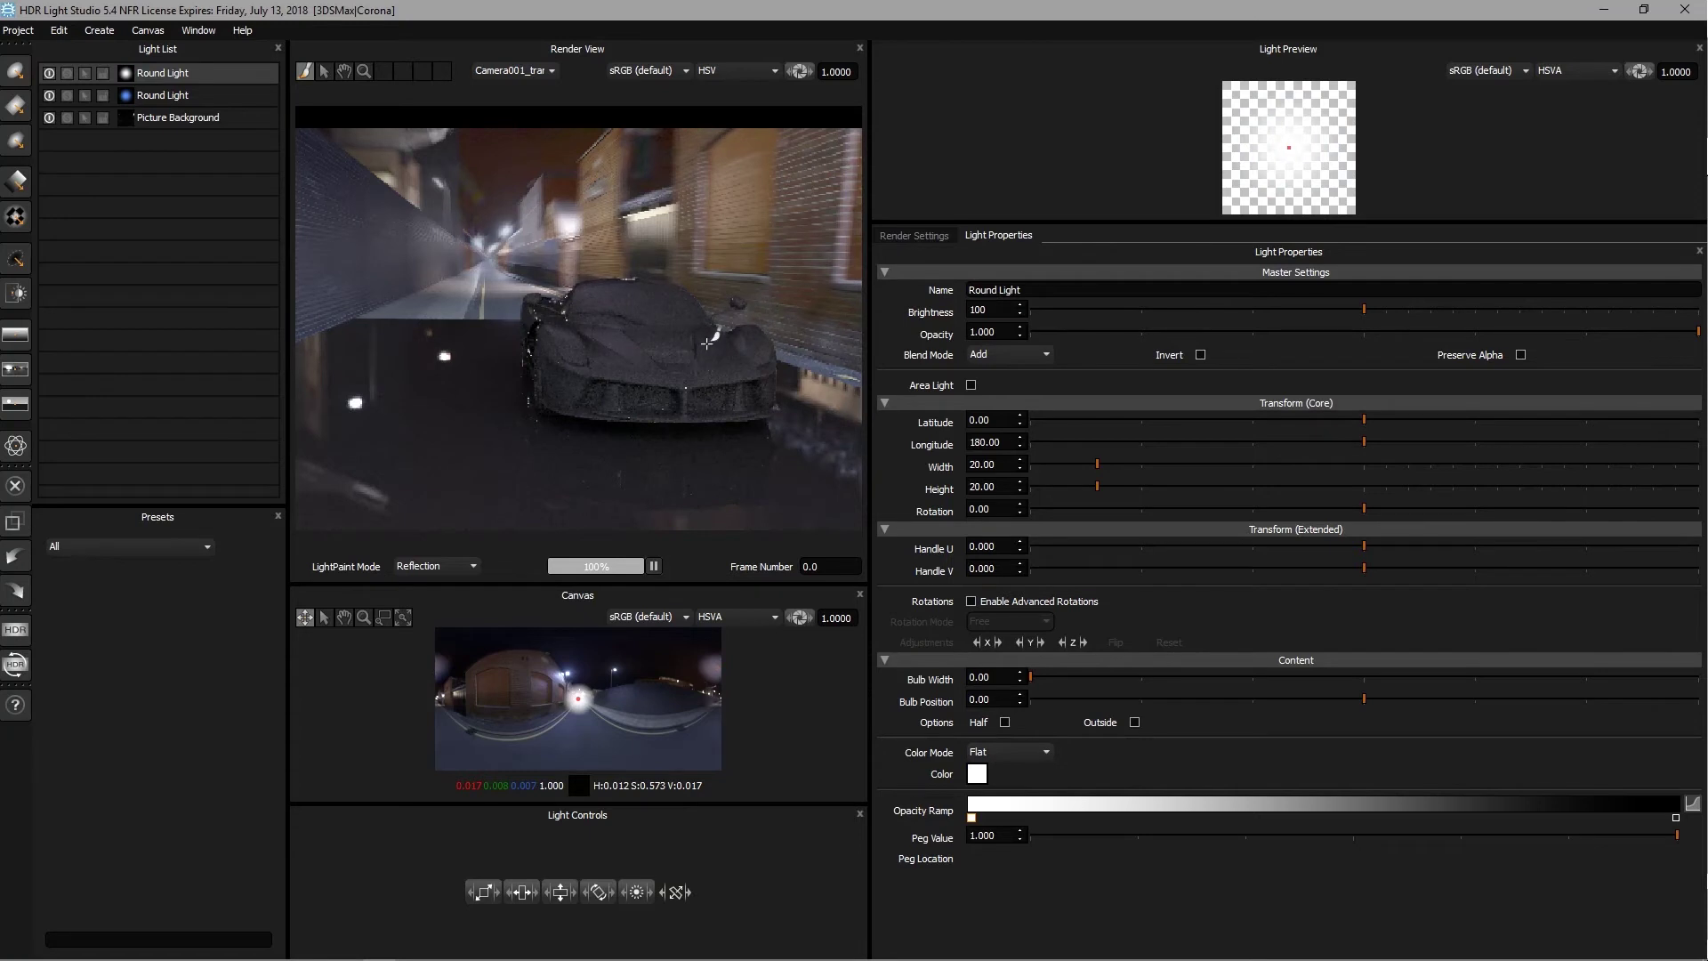
{"action": "left_click", "coordinate": [714, 342]}
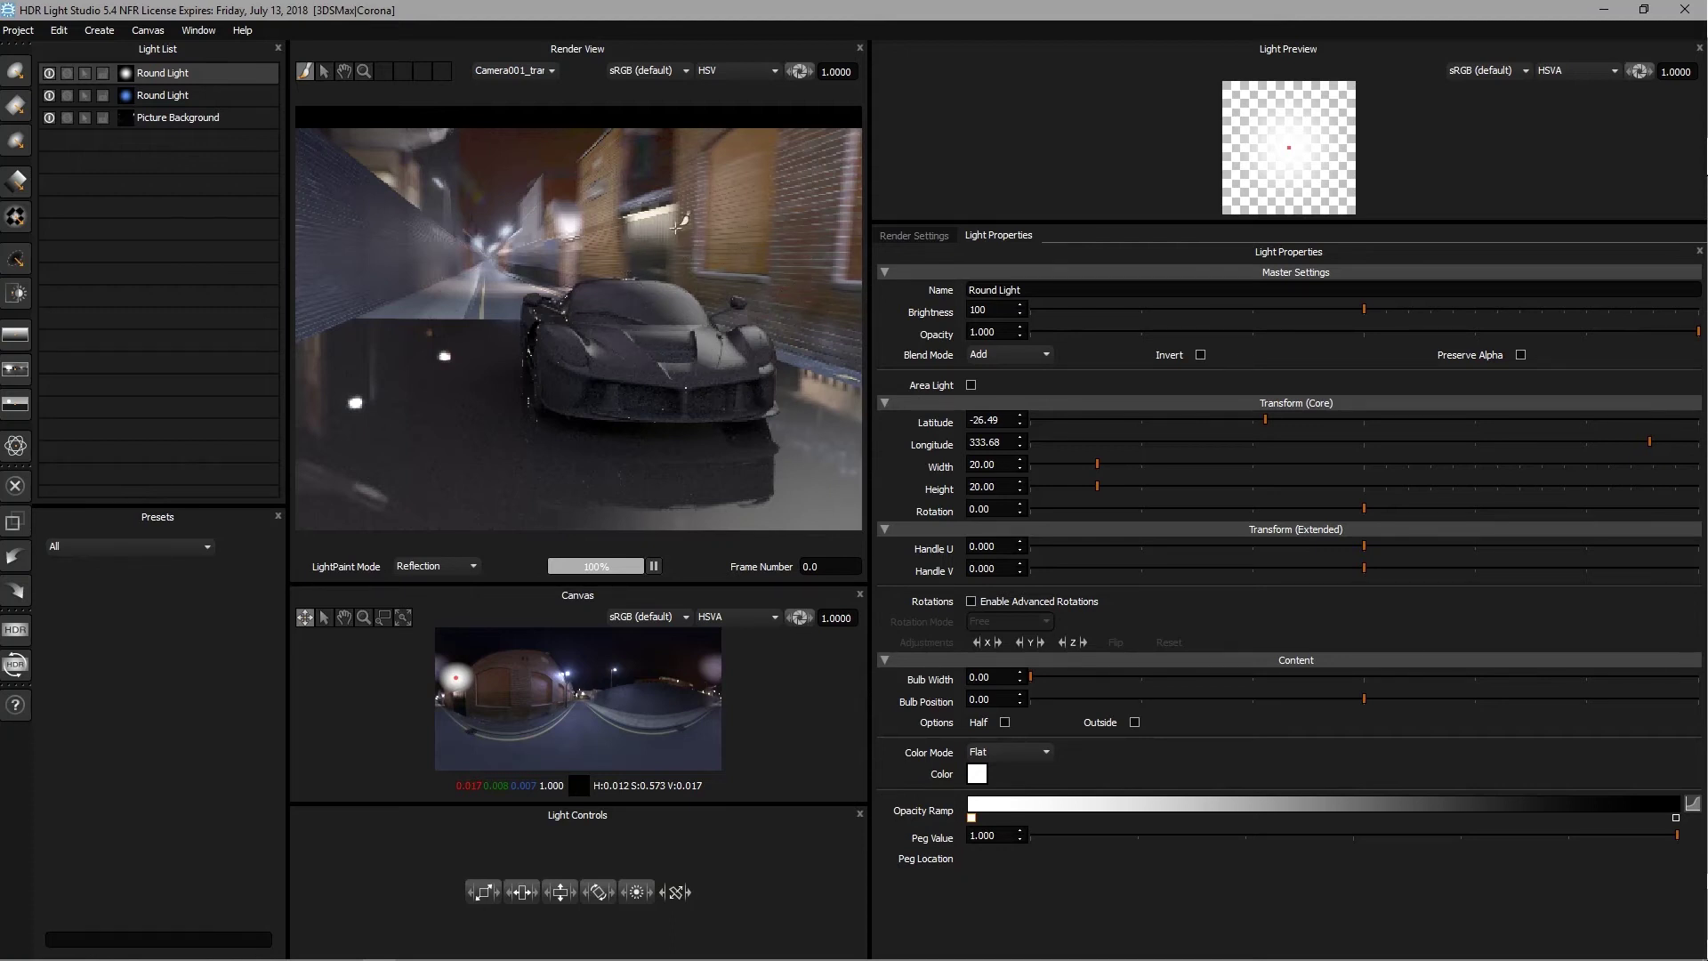
{"action": "left_click", "coordinate": [1002, 357]}
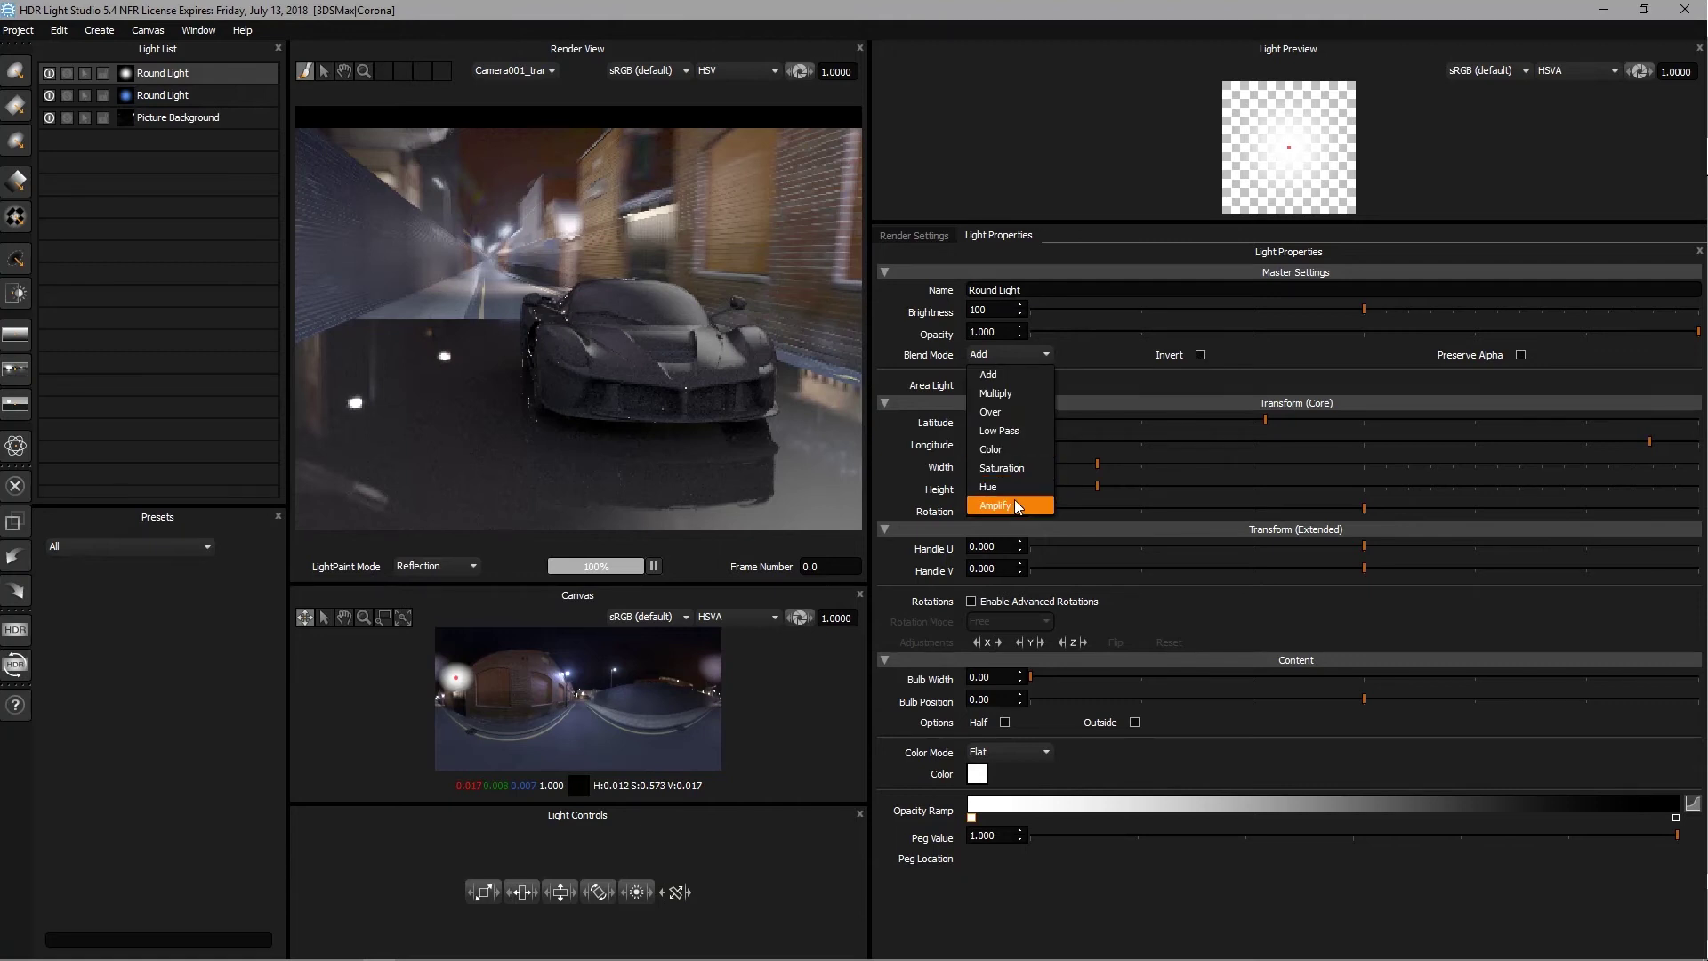
{"action": "left_click", "coordinate": [1017, 507]}
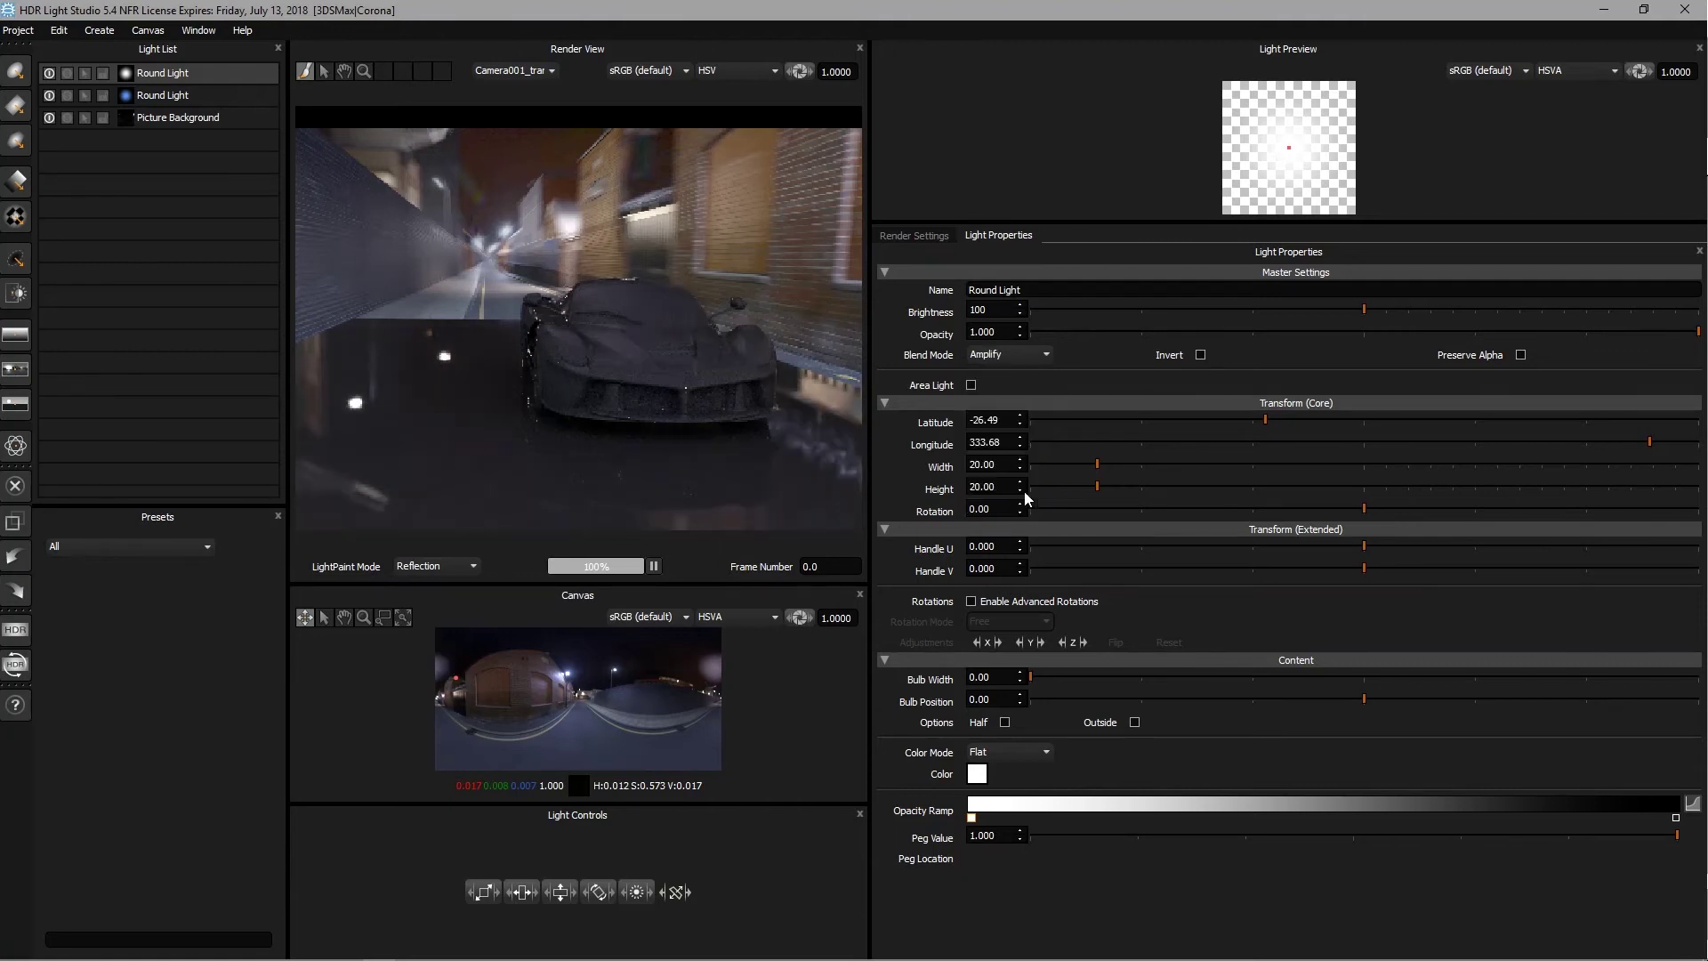
{"action": "double_click", "coordinate": [993, 314]}
{"action": "type", "text": "150"}
{"action": "key", "text": "Return"}
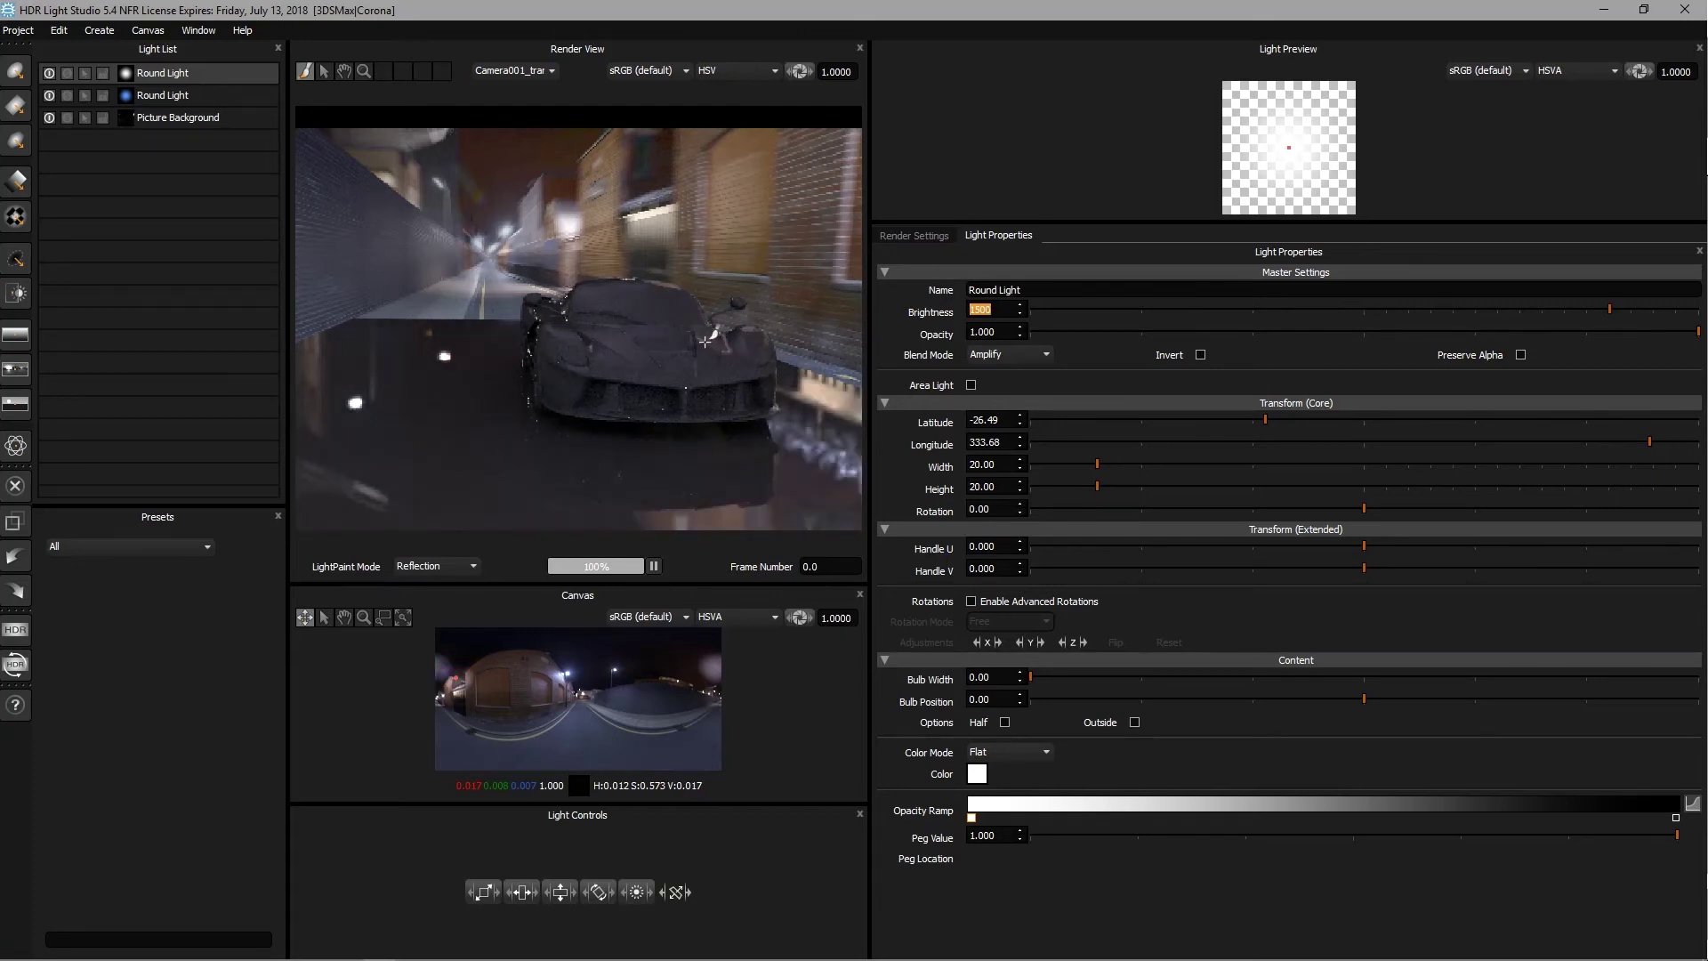
{"action": "left_click_drag", "start_coordinate": [705, 341], "coordinate": [719, 329]}
Move the second Round Light to latitude -39.20, longitude 331.28, then toggle the first light to compare
{"action": "left_click_drag", "start_coordinate": [870, 451], "coordinate": [1103, 451]}
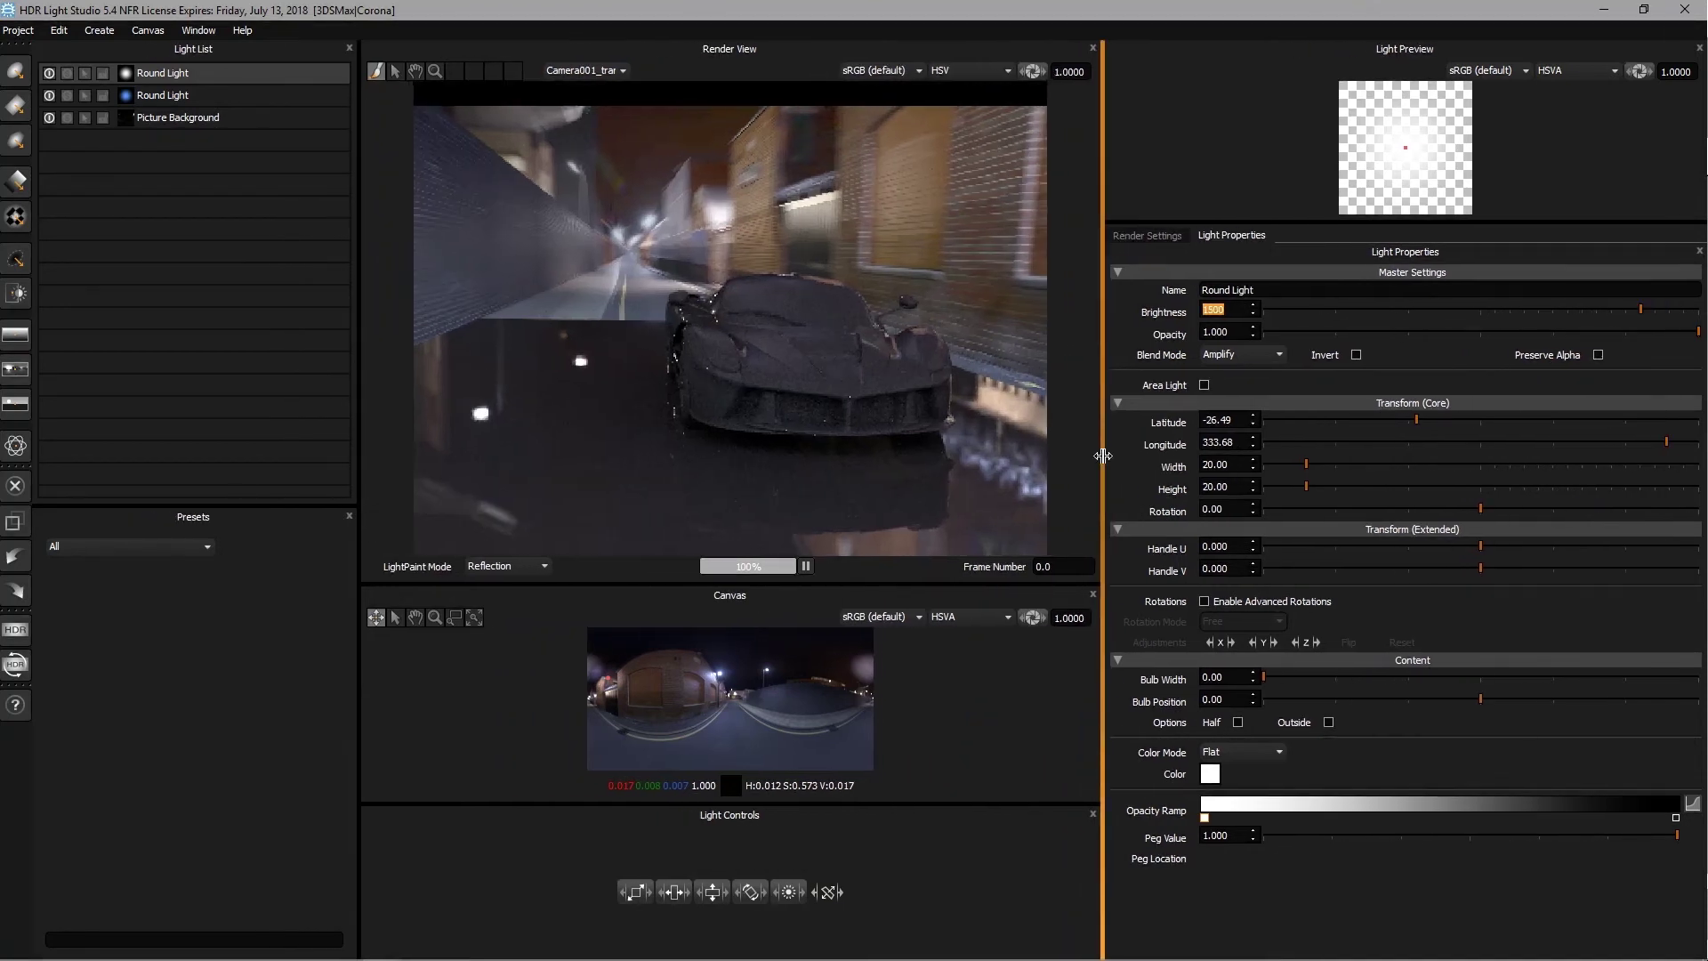
{"action": "left_click", "coordinate": [1417, 418]}
{"action": "left_click_drag", "start_coordinate": [1422, 418], "coordinate": [1402, 416]}
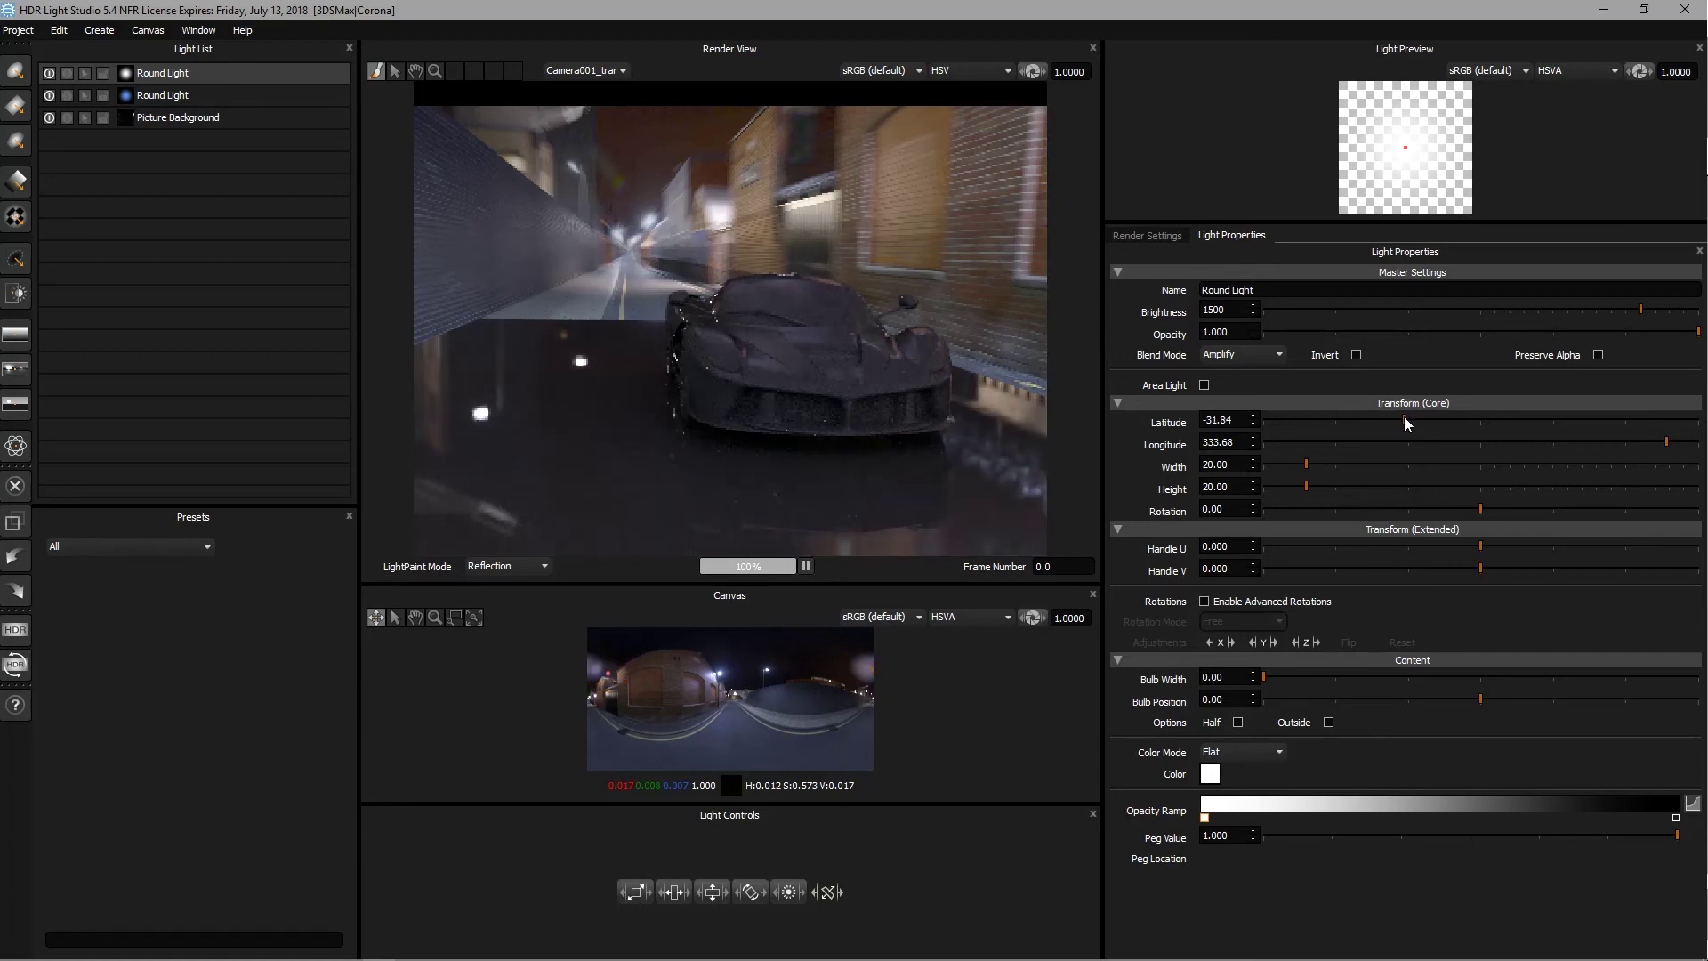
{"action": "left_click_drag", "start_coordinate": [1666, 441], "coordinate": [1664, 437]}
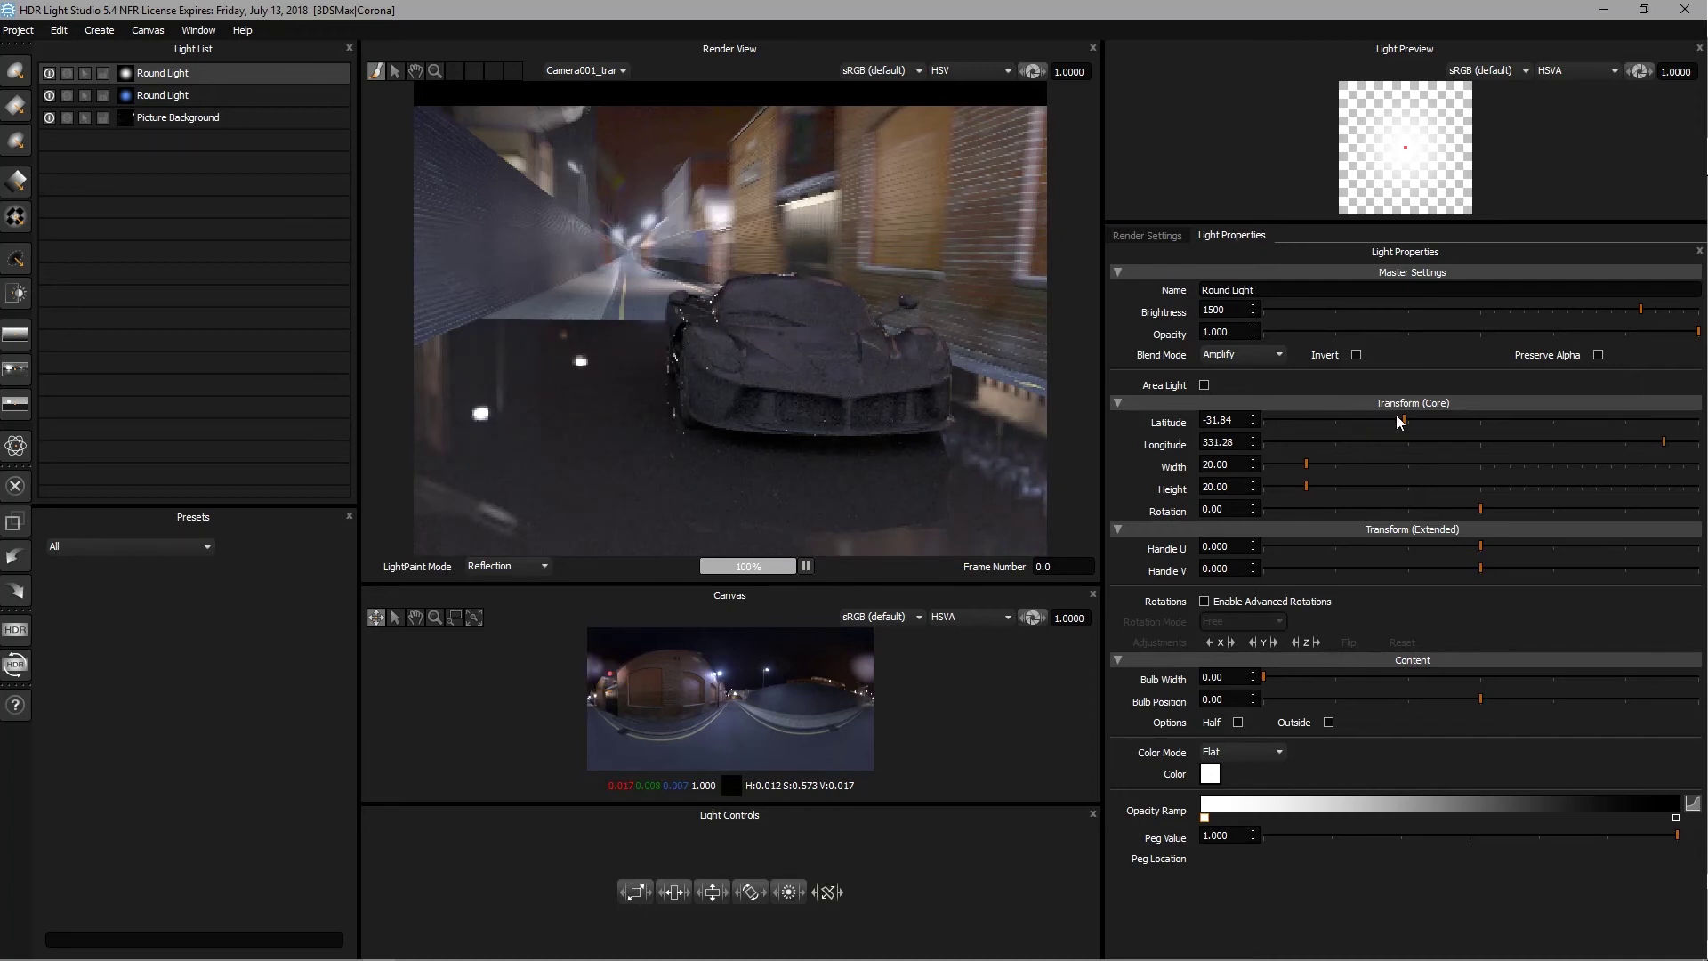
{"action": "left_click_drag", "start_coordinate": [1397, 416], "coordinate": [1386, 418]}
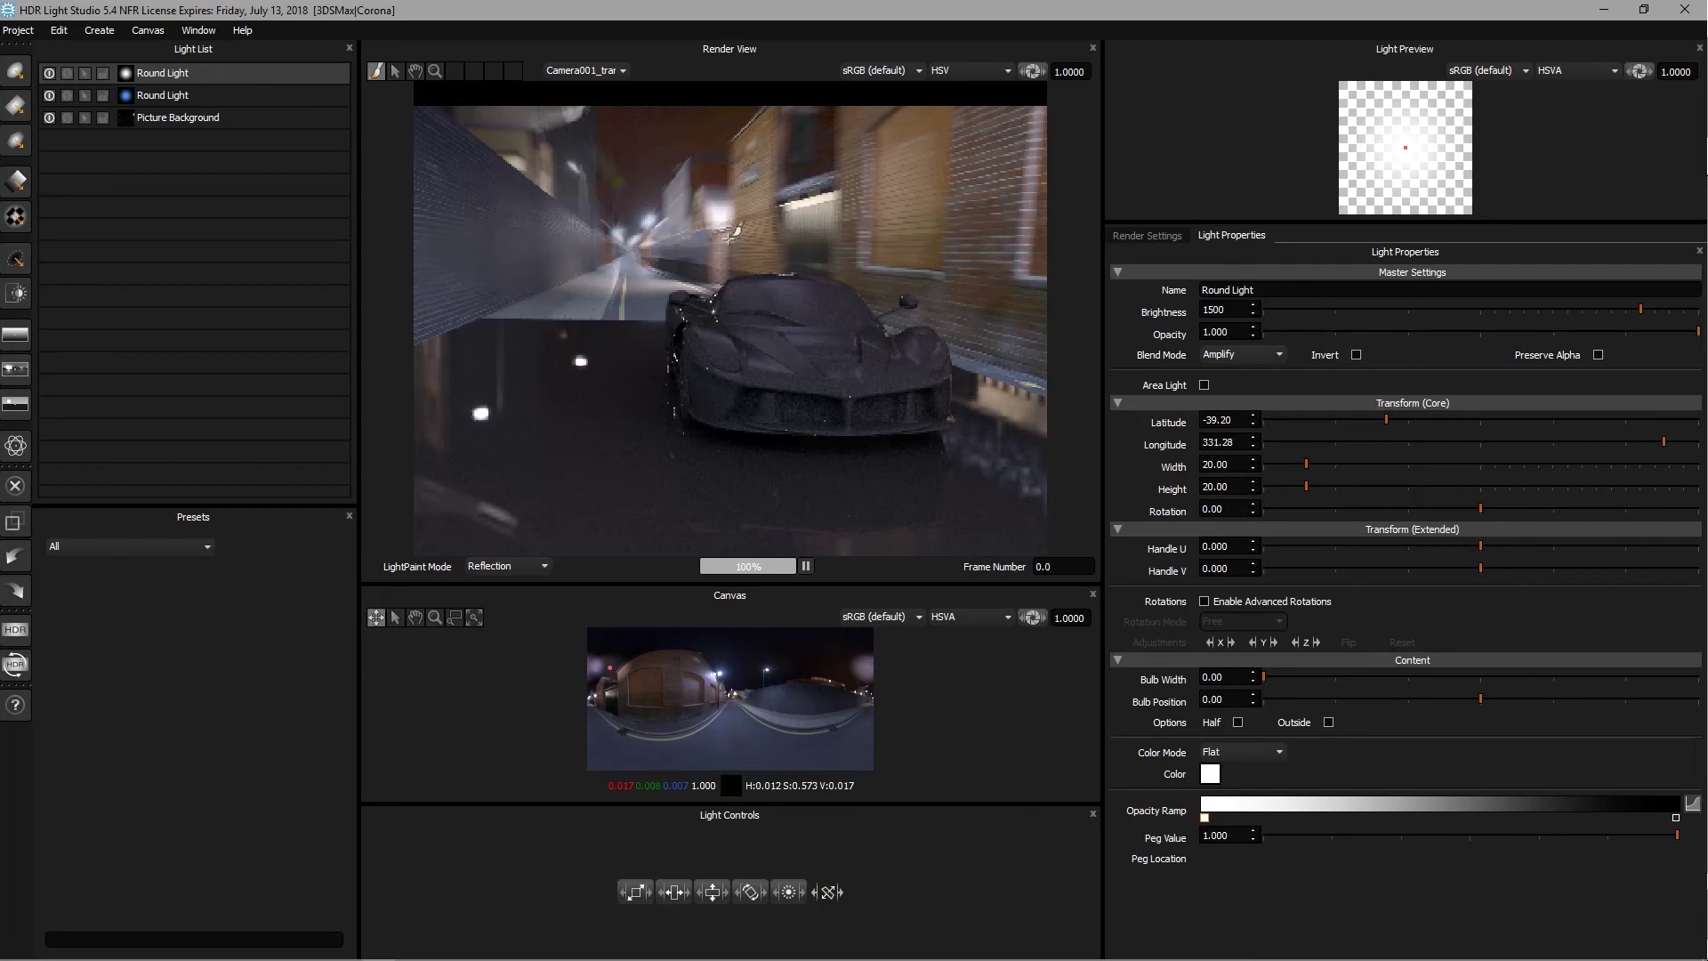
{"action": "left_click", "coordinate": [49, 77]}
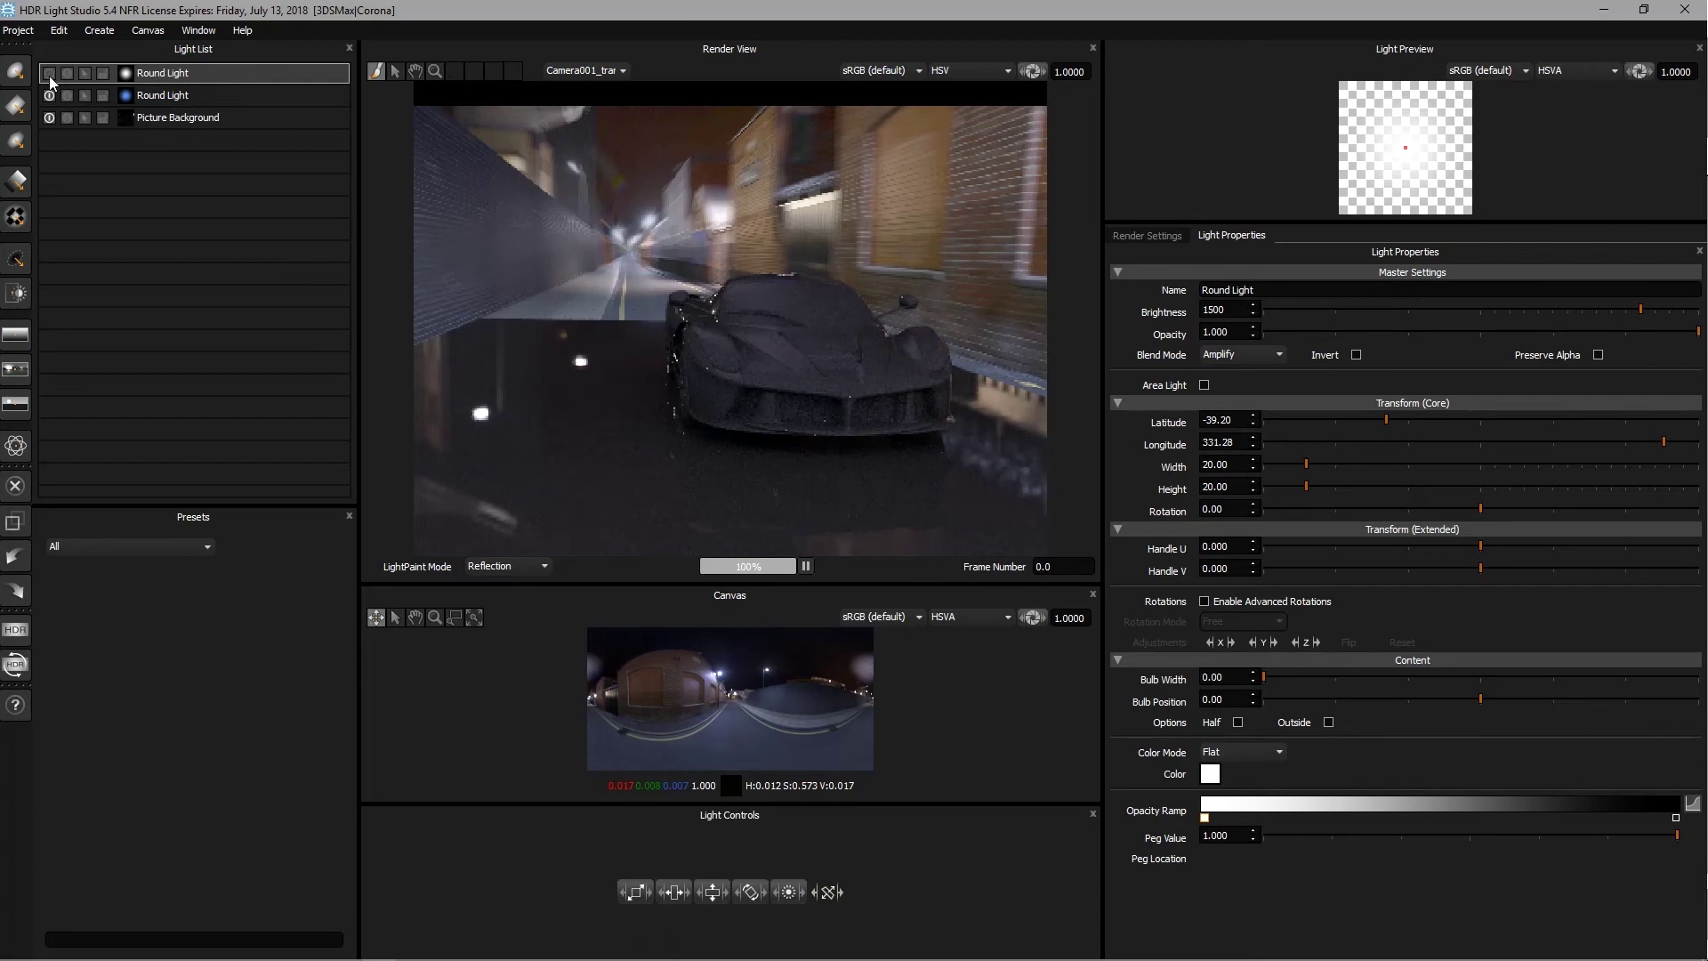
{"action": "left_click", "coordinate": [50, 76]}
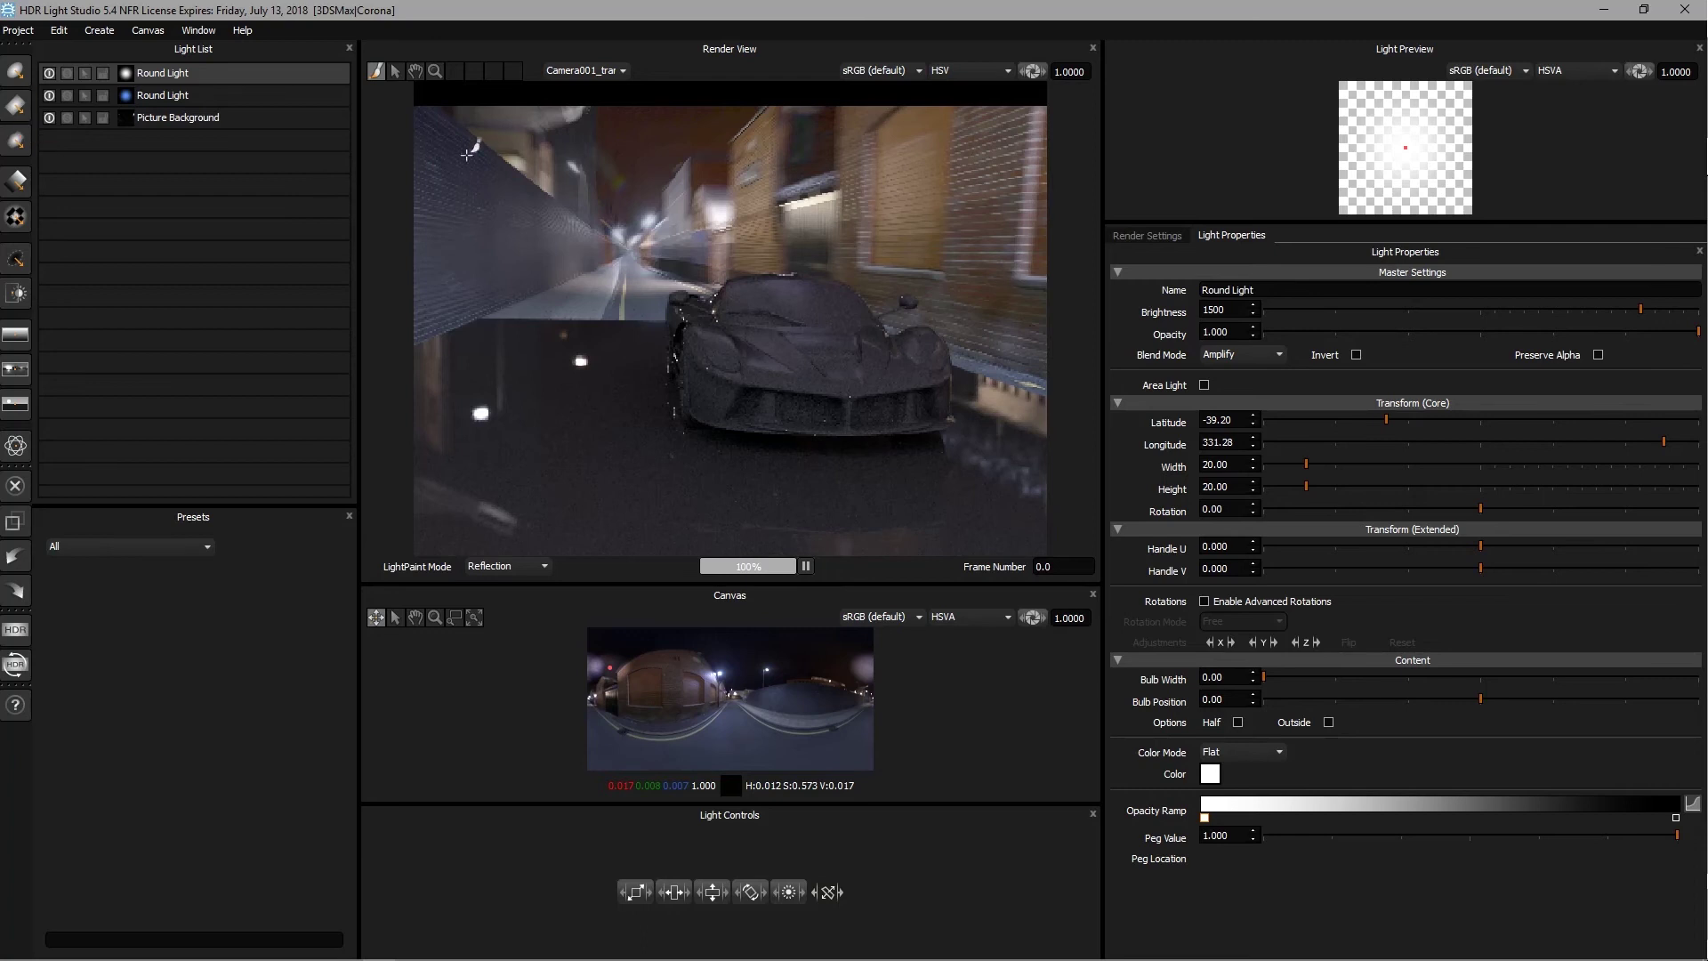
Add a Rect Light at the panorama edge, latitude 2.64 and longitude 0.88
{"action": "left_click", "coordinate": [19, 125]}
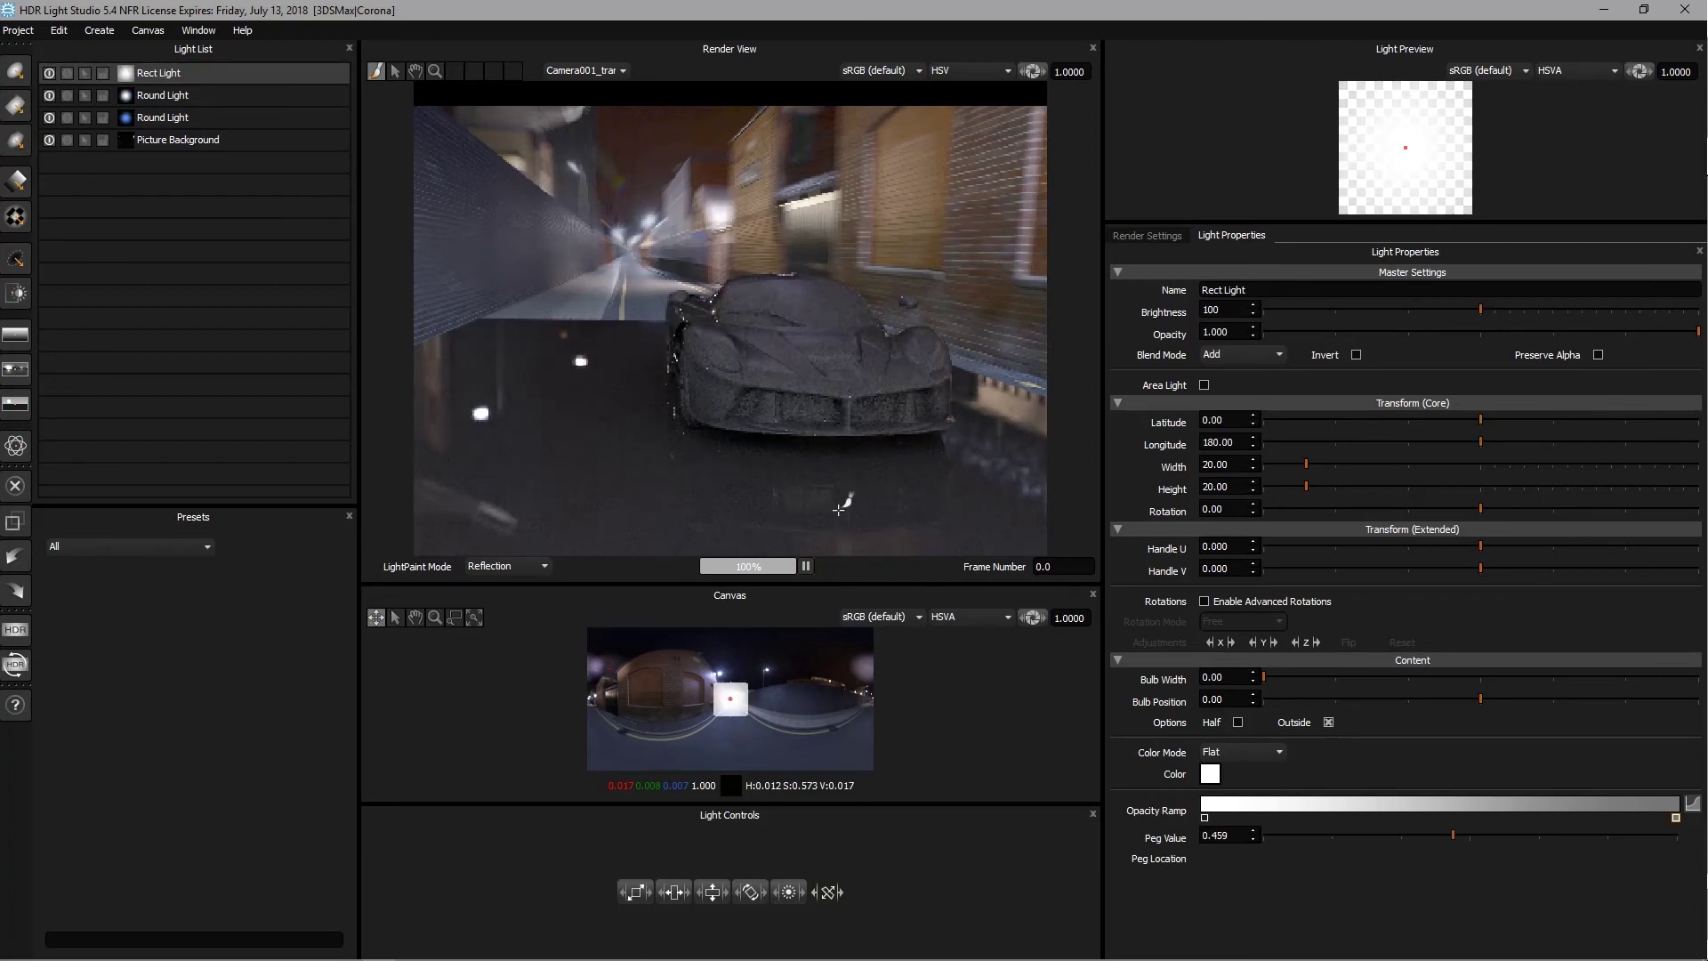
{"action": "left_click", "coordinate": [787, 354]}
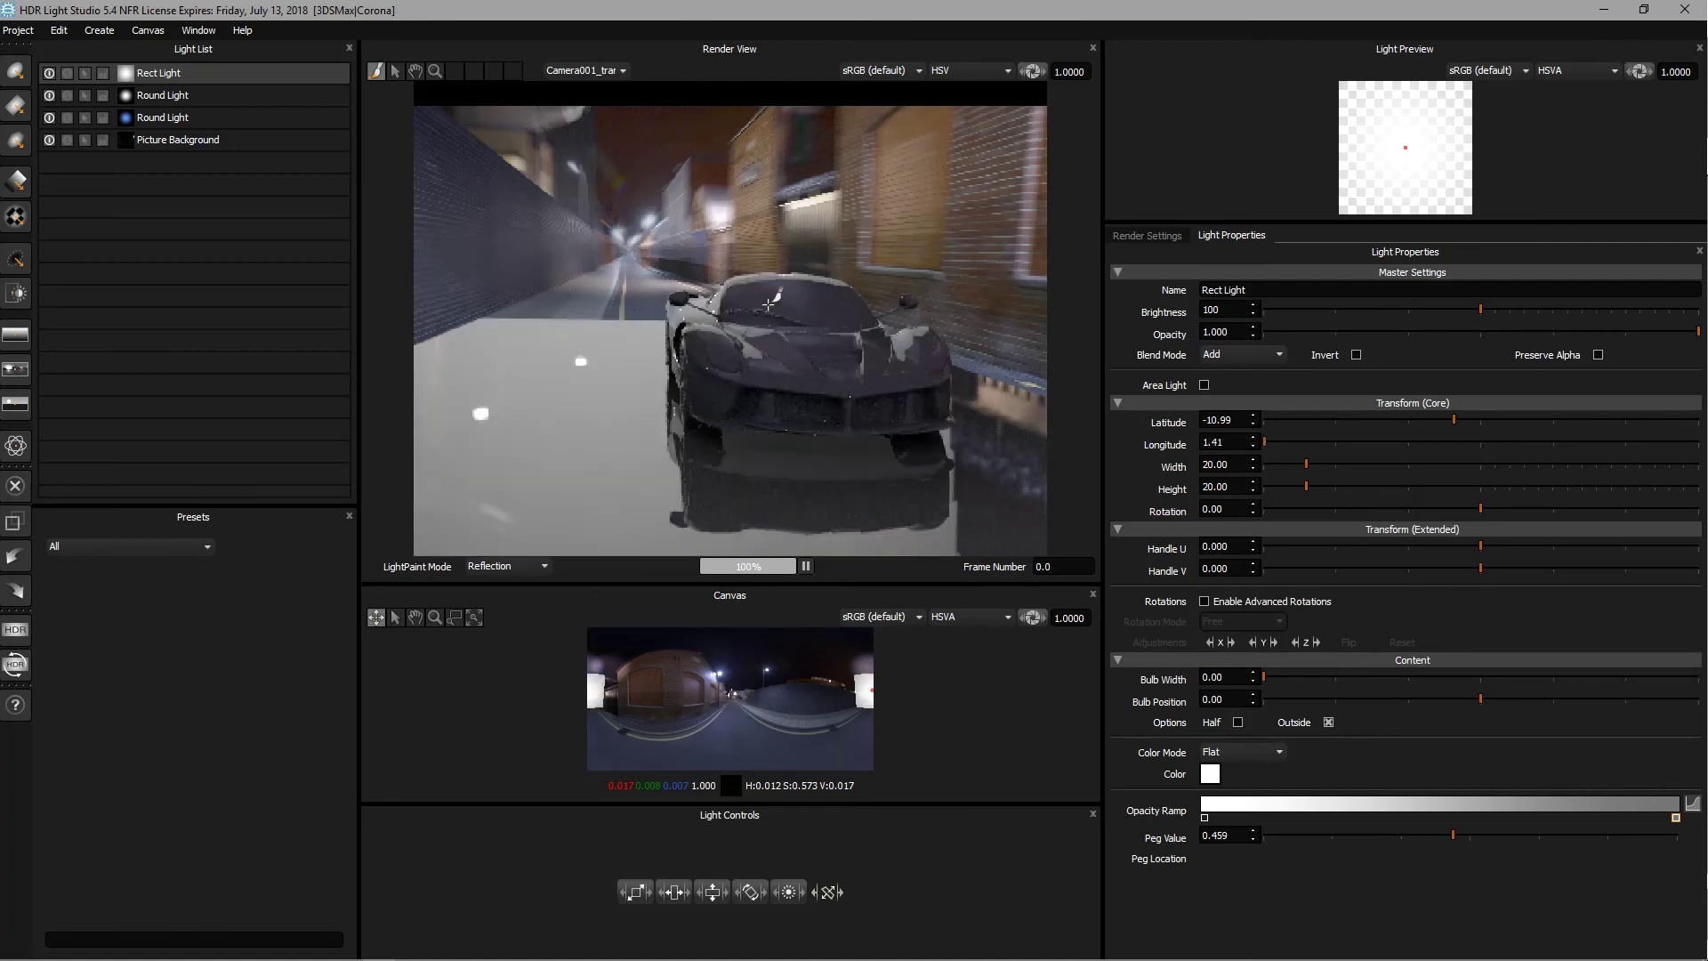
{"action": "key", "text": "ctrl+z"}
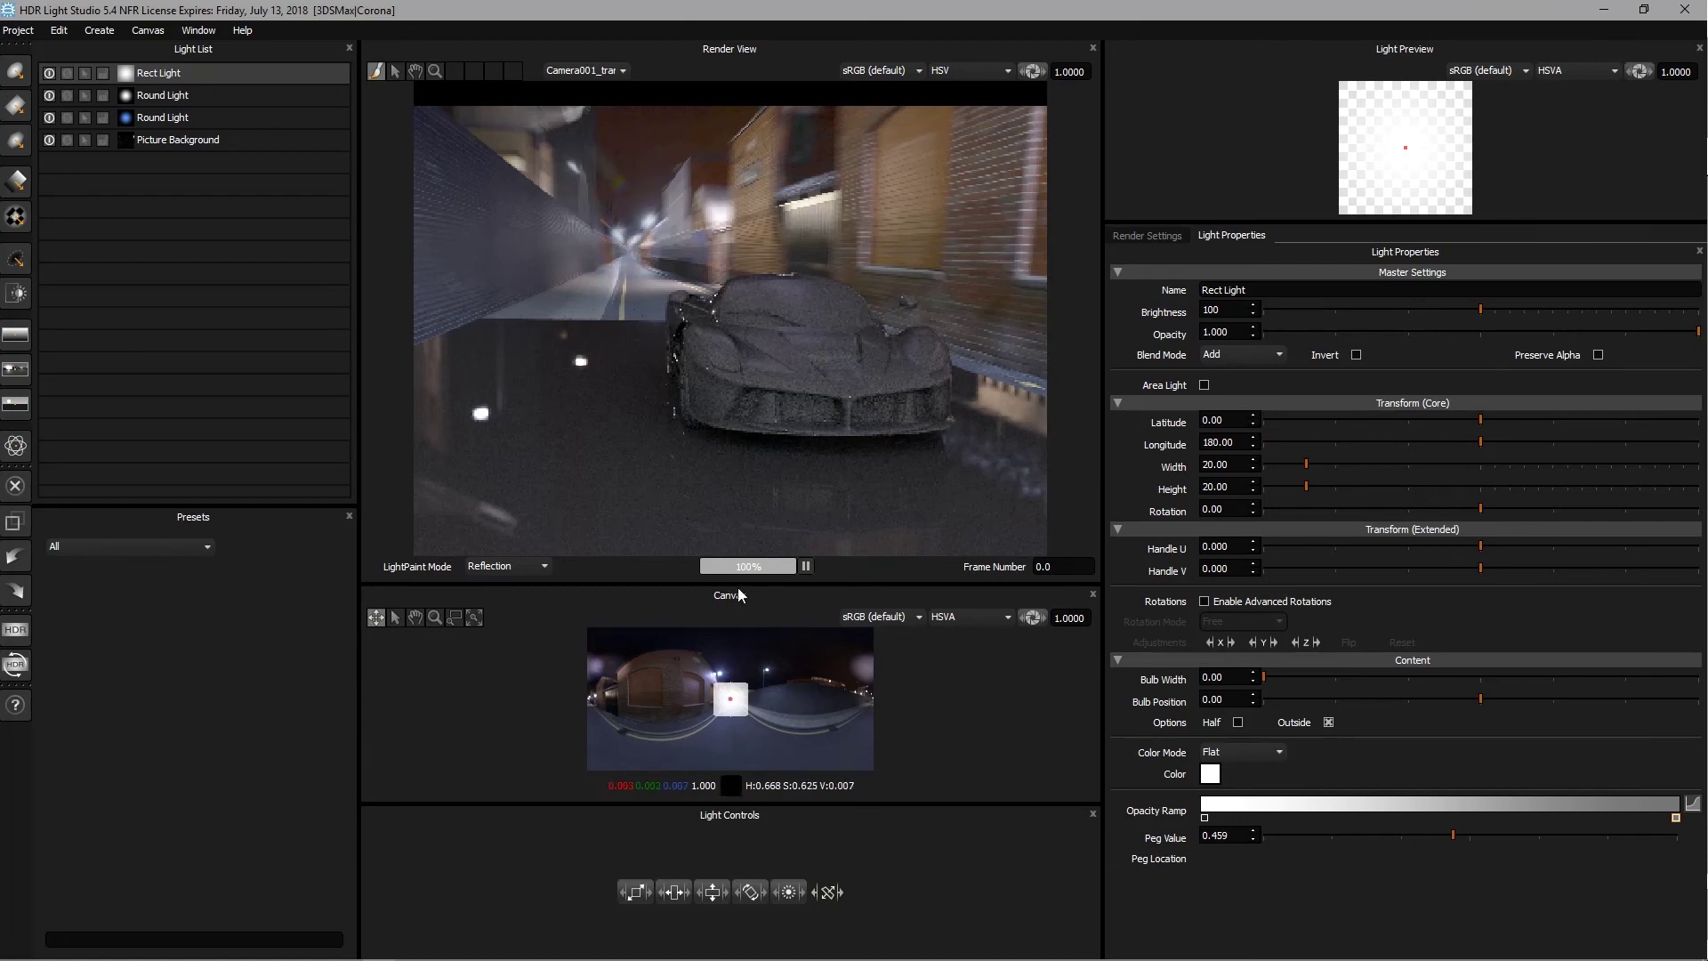
{"action": "left_click_drag", "start_coordinate": [744, 584], "coordinate": [744, 257]}
{"action": "left_click_drag", "start_coordinate": [762, 540], "coordinate": [1093, 537]}
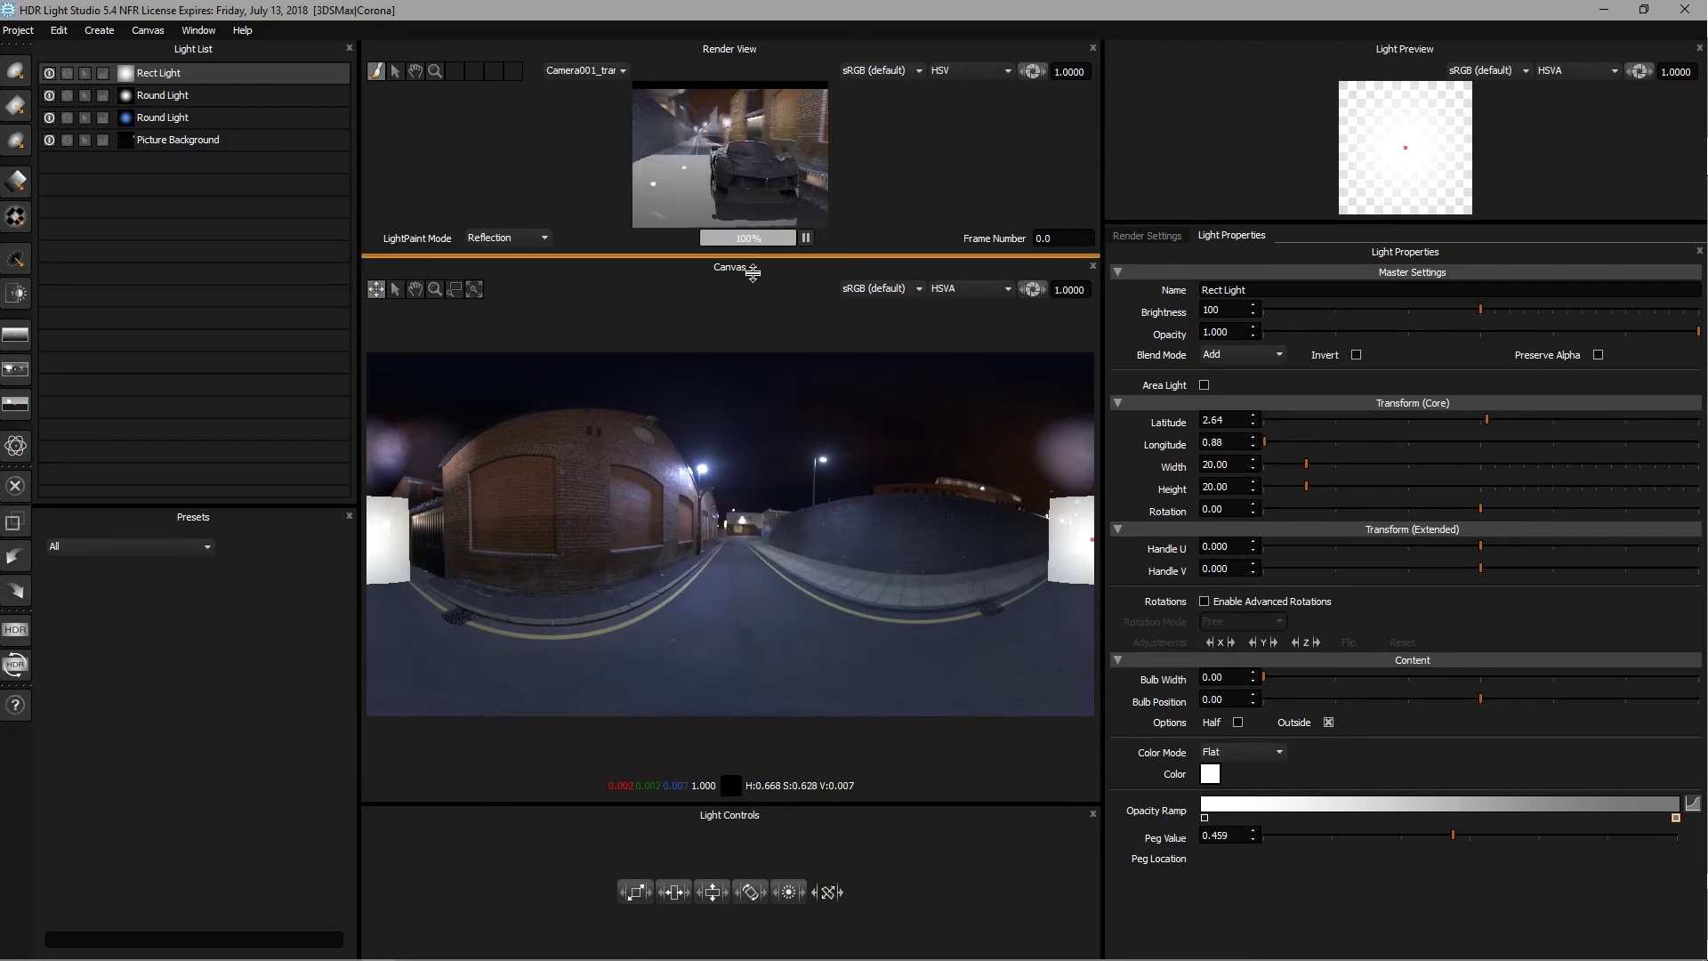
{"action": "left_click_drag", "start_coordinate": [753, 265], "coordinate": [753, 597]}
{"action": "left_click", "coordinate": [102, 73]}
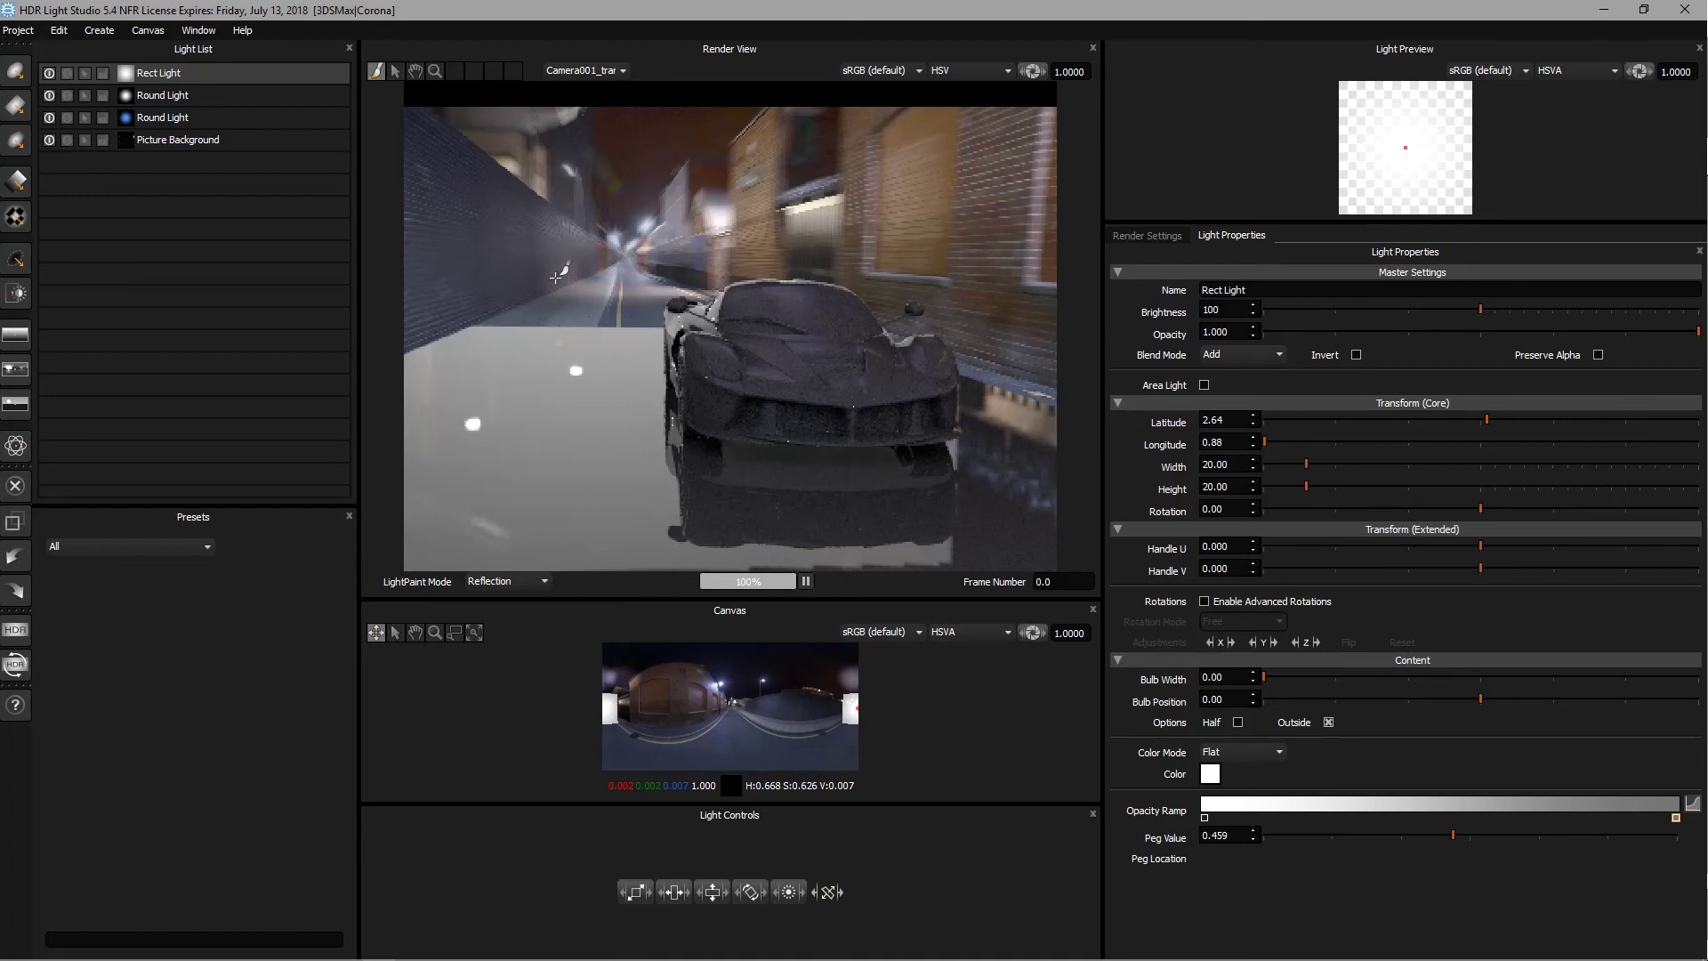
Give the Rect Light Amplify blend and brightness 300, after trying 2500
{"action": "left_click", "coordinate": [1244, 354]}
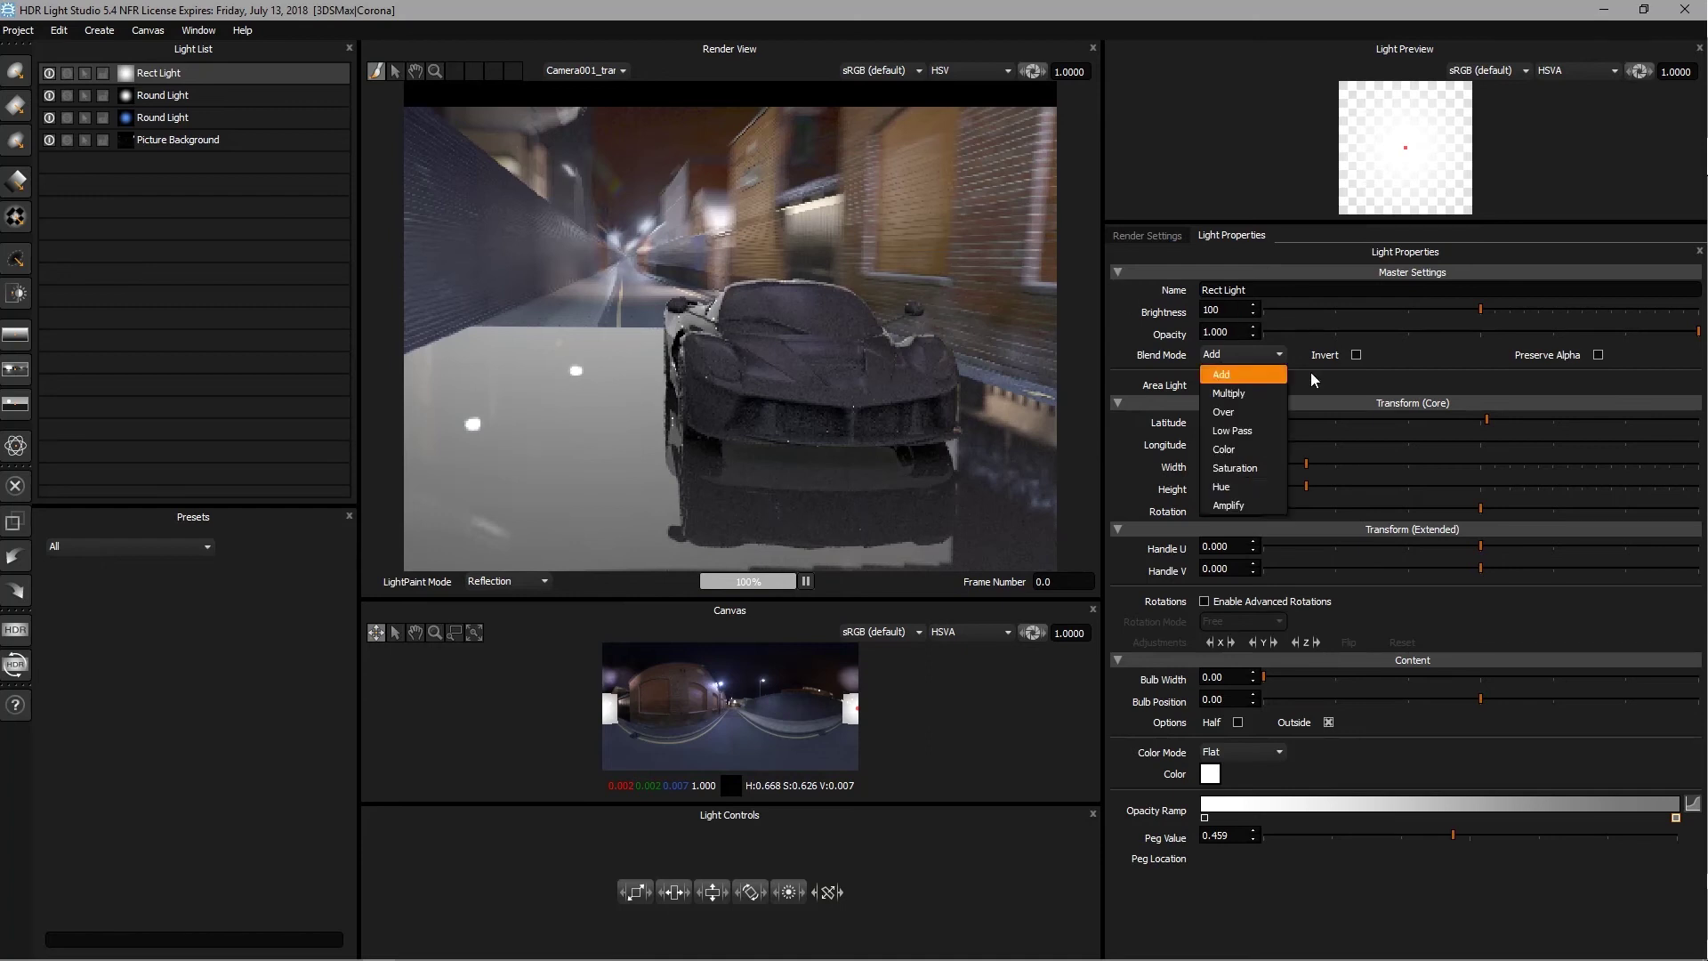
{"action": "left_click", "coordinate": [1235, 505]}
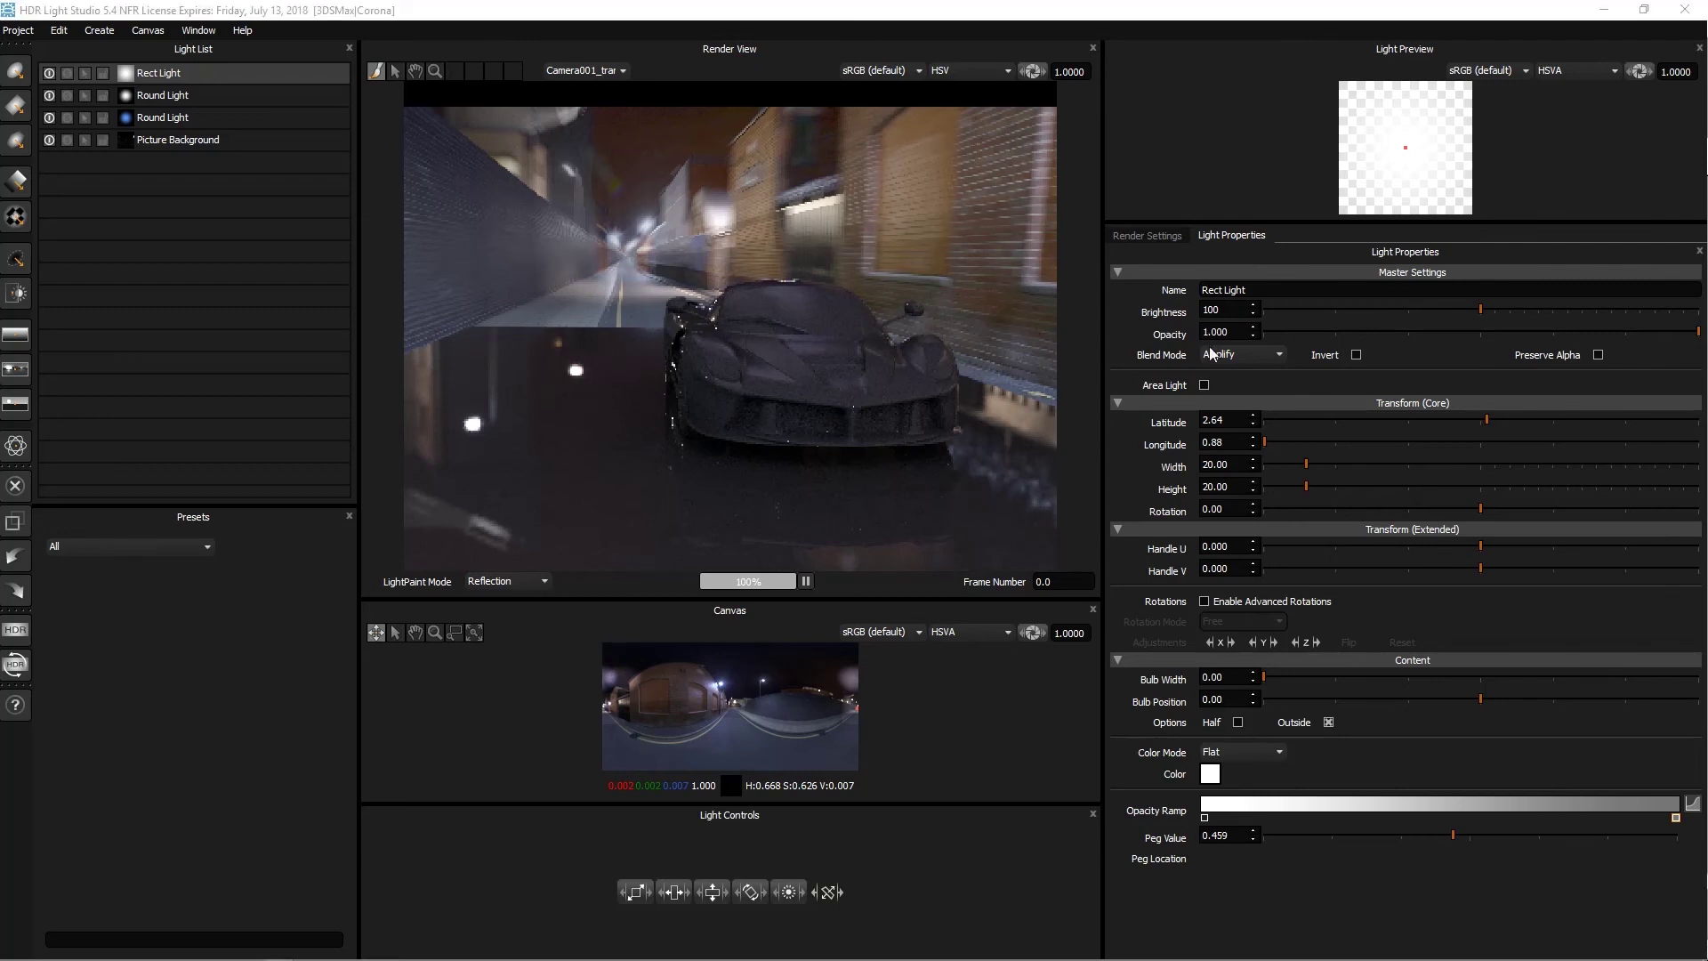
{"action": "left_click", "coordinate": [1221, 310]}
{"action": "type", "text": "25"}
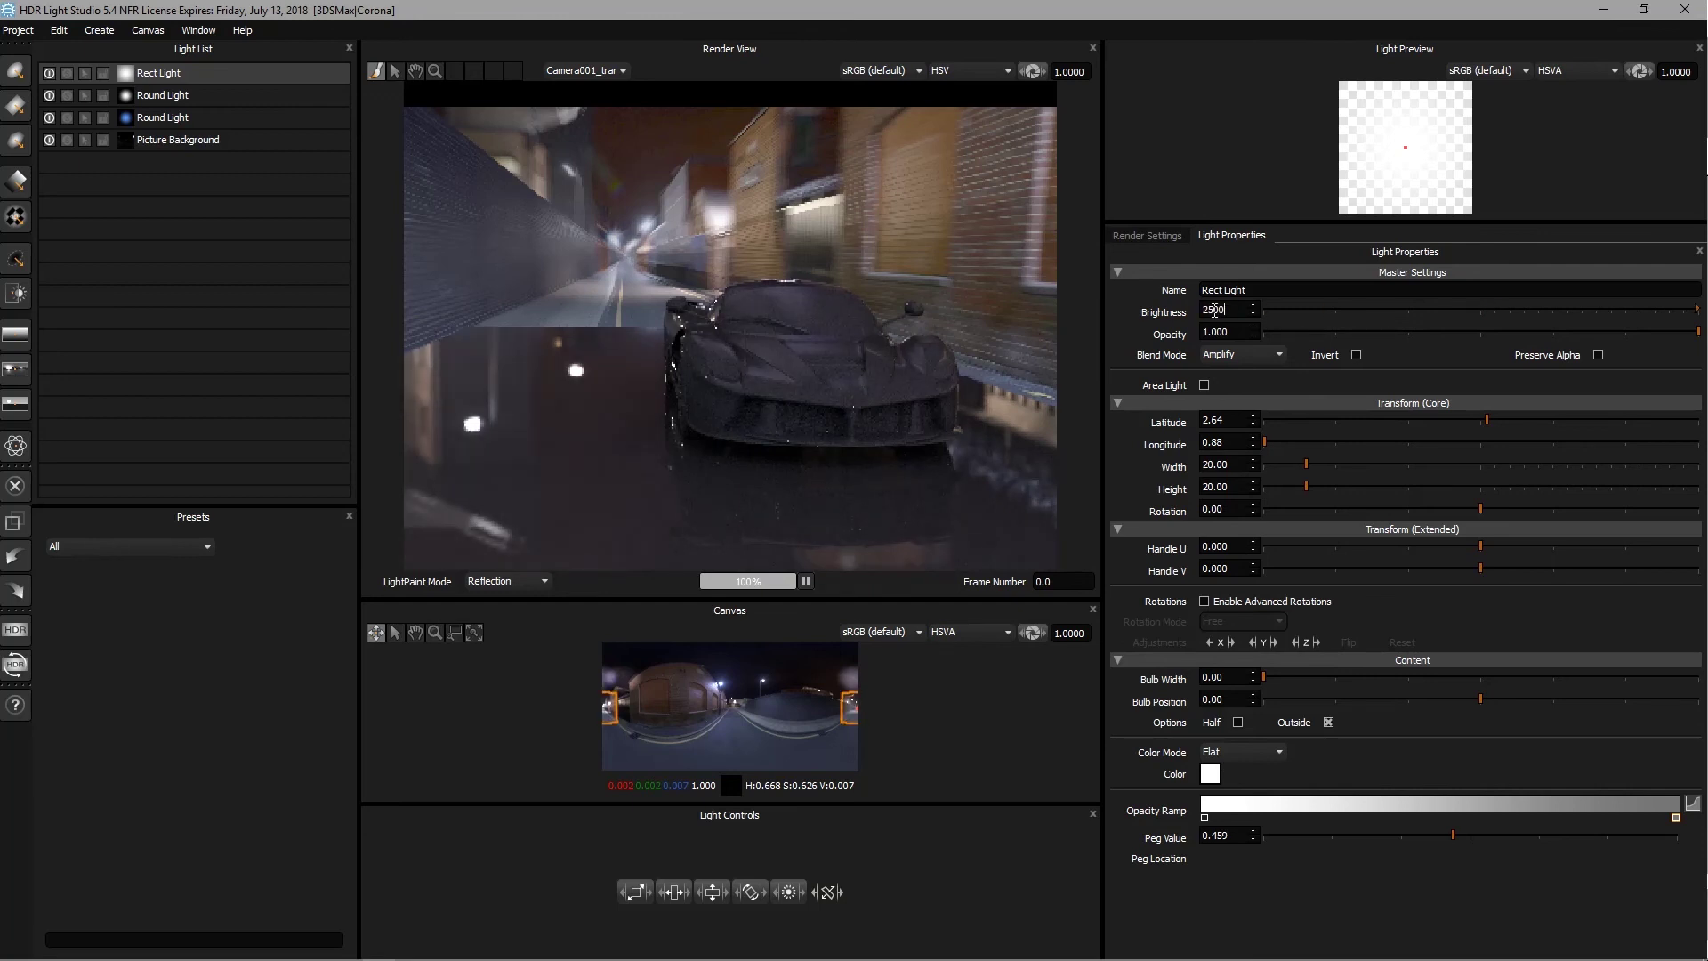
{"action": "key", "text": "Return"}
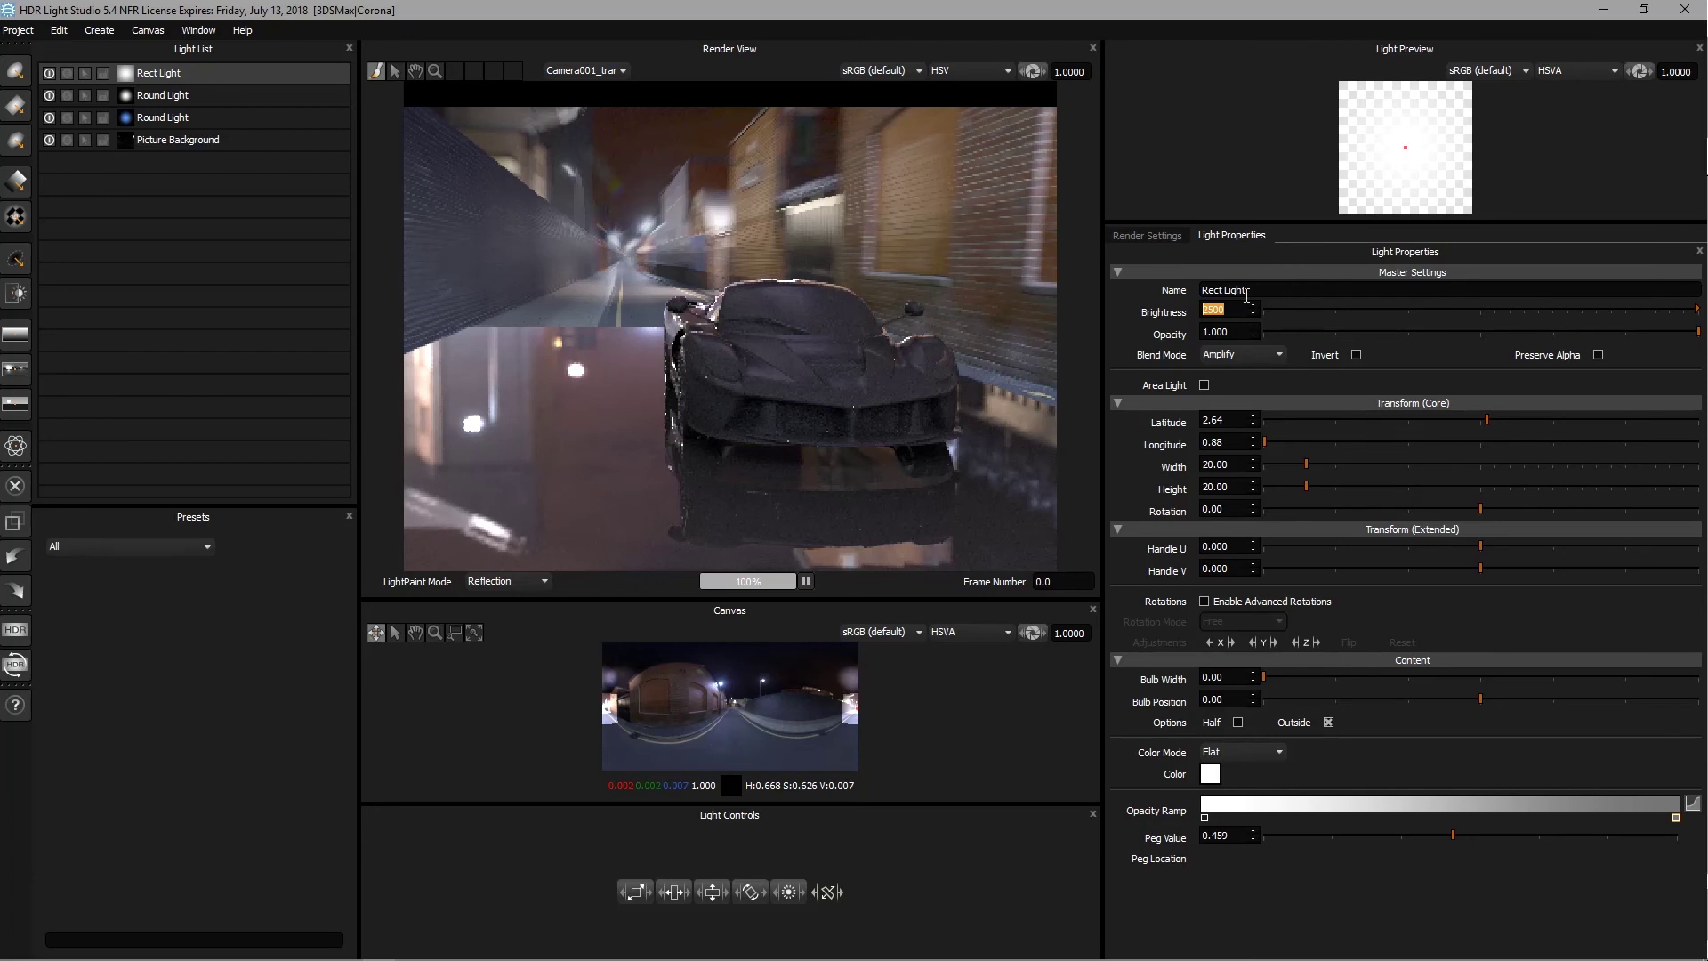
{"action": "type", "text": "300"}
{"action": "key", "text": "Return"}
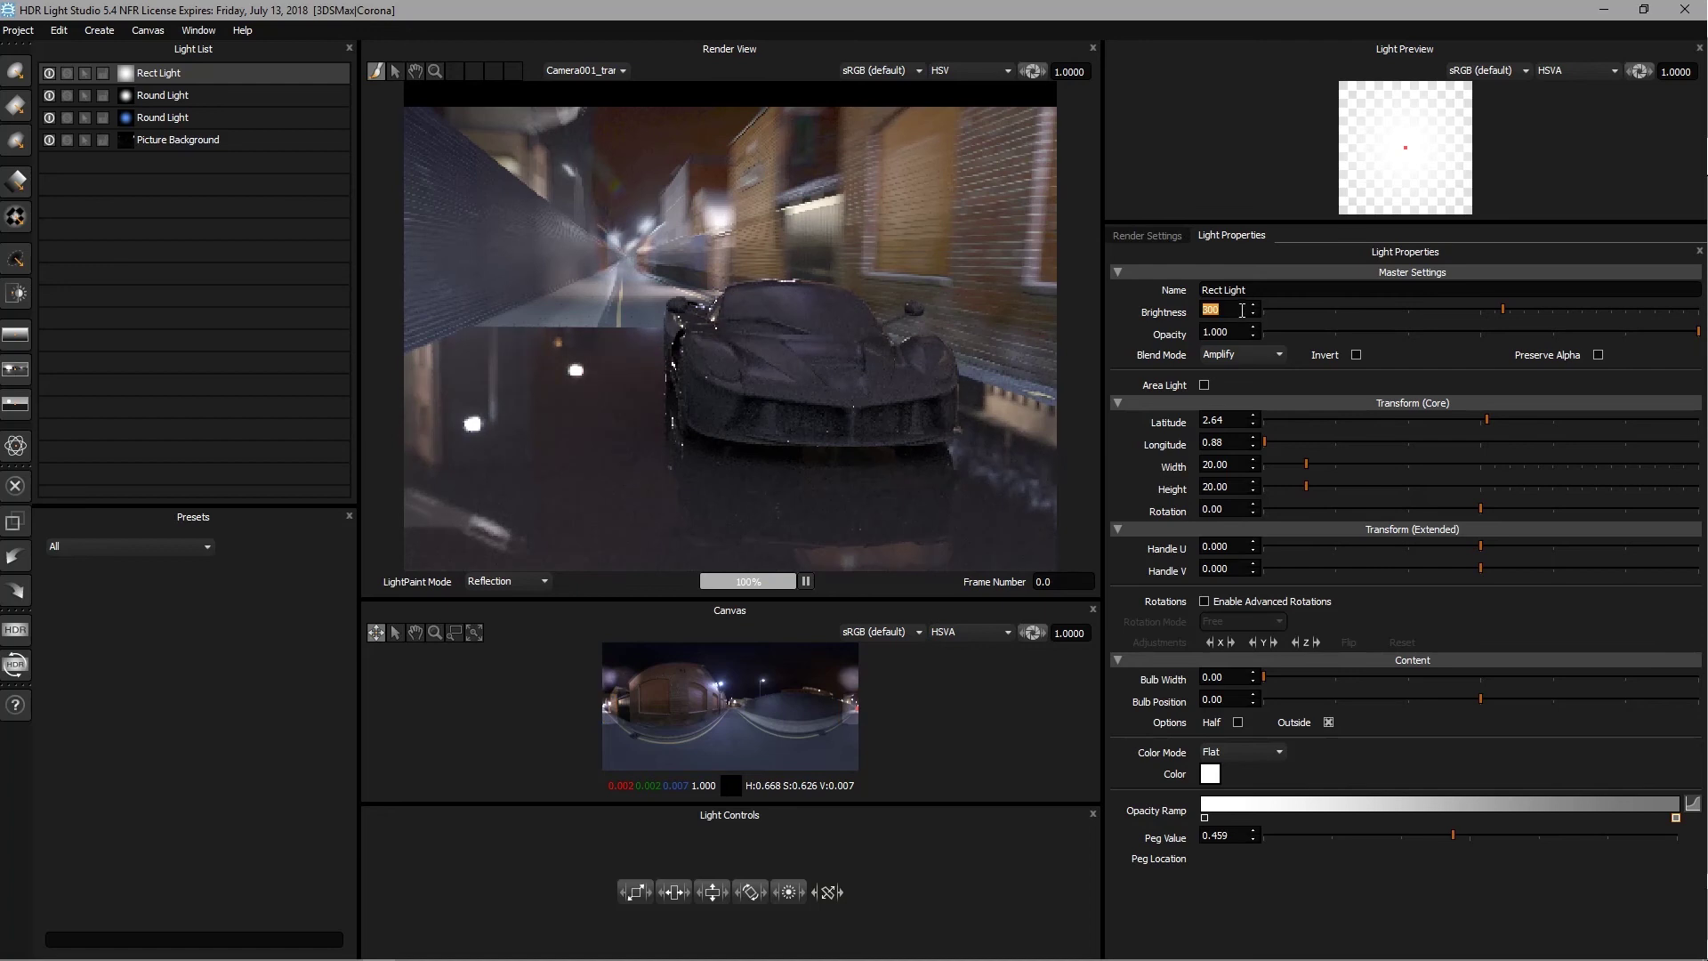
Hide and show the Rect Light to compare the render
{"action": "left_click", "coordinate": [49, 77]}
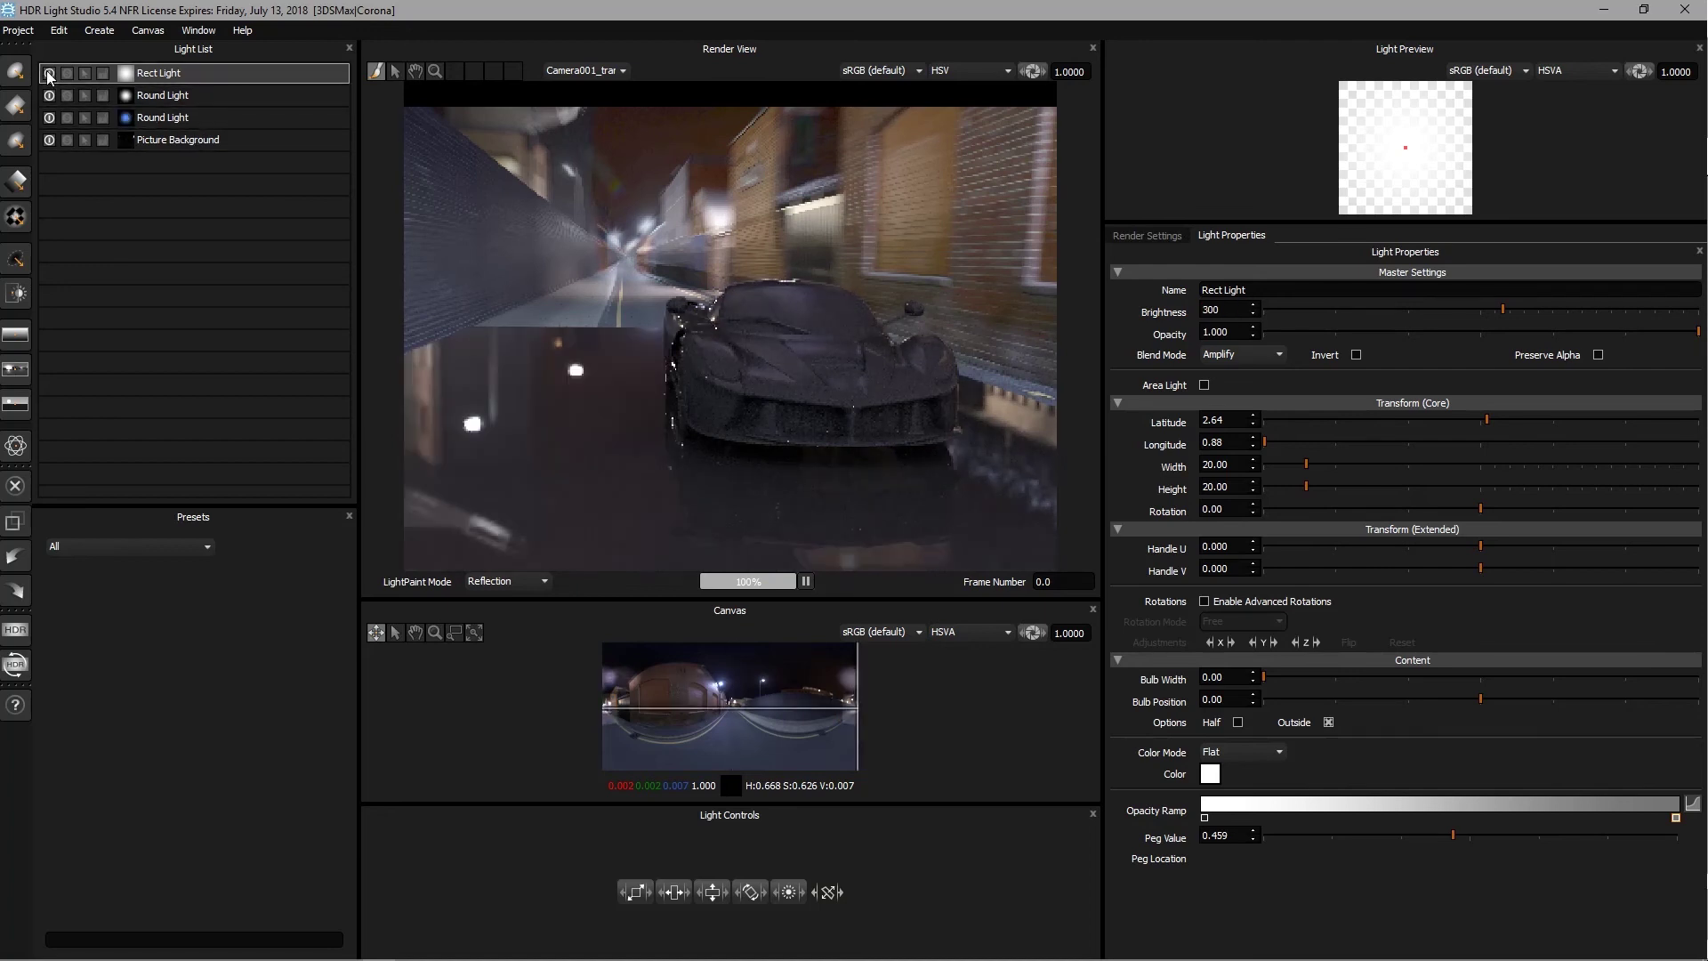
{"action": "left_click", "coordinate": [49, 73]}
{"action": "left_click", "coordinate": [49, 73]}
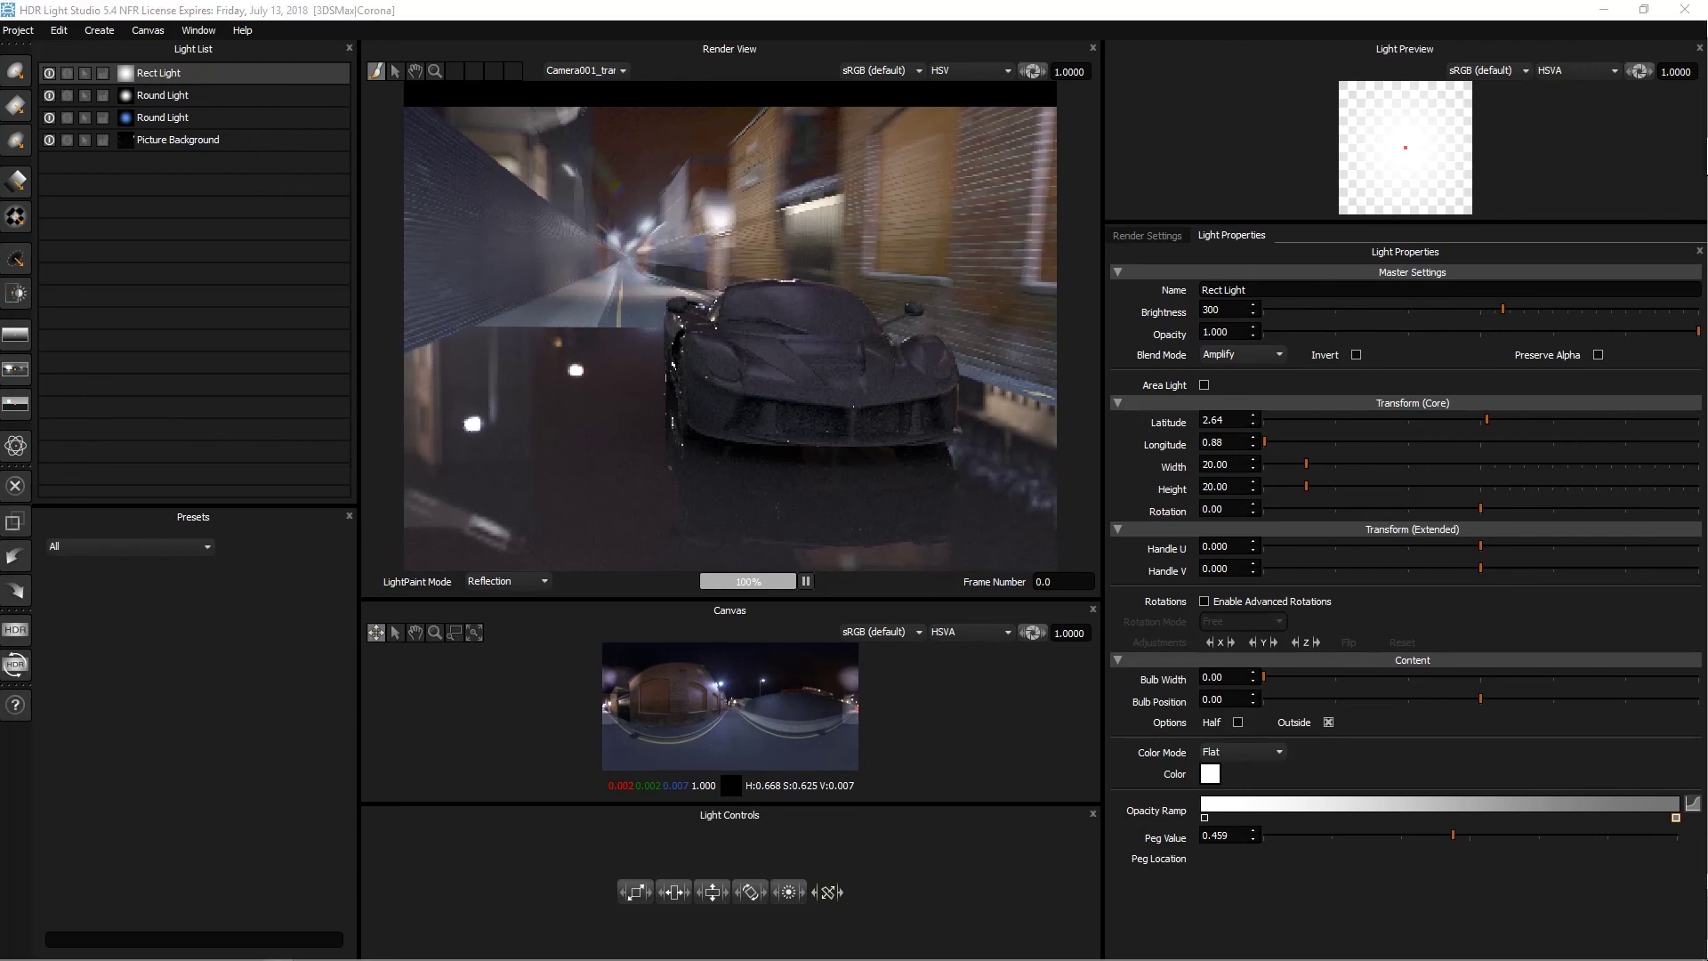
Add a third Round Light and shift its reflection left across the car's front
{"action": "left_click", "coordinate": [16, 71]}
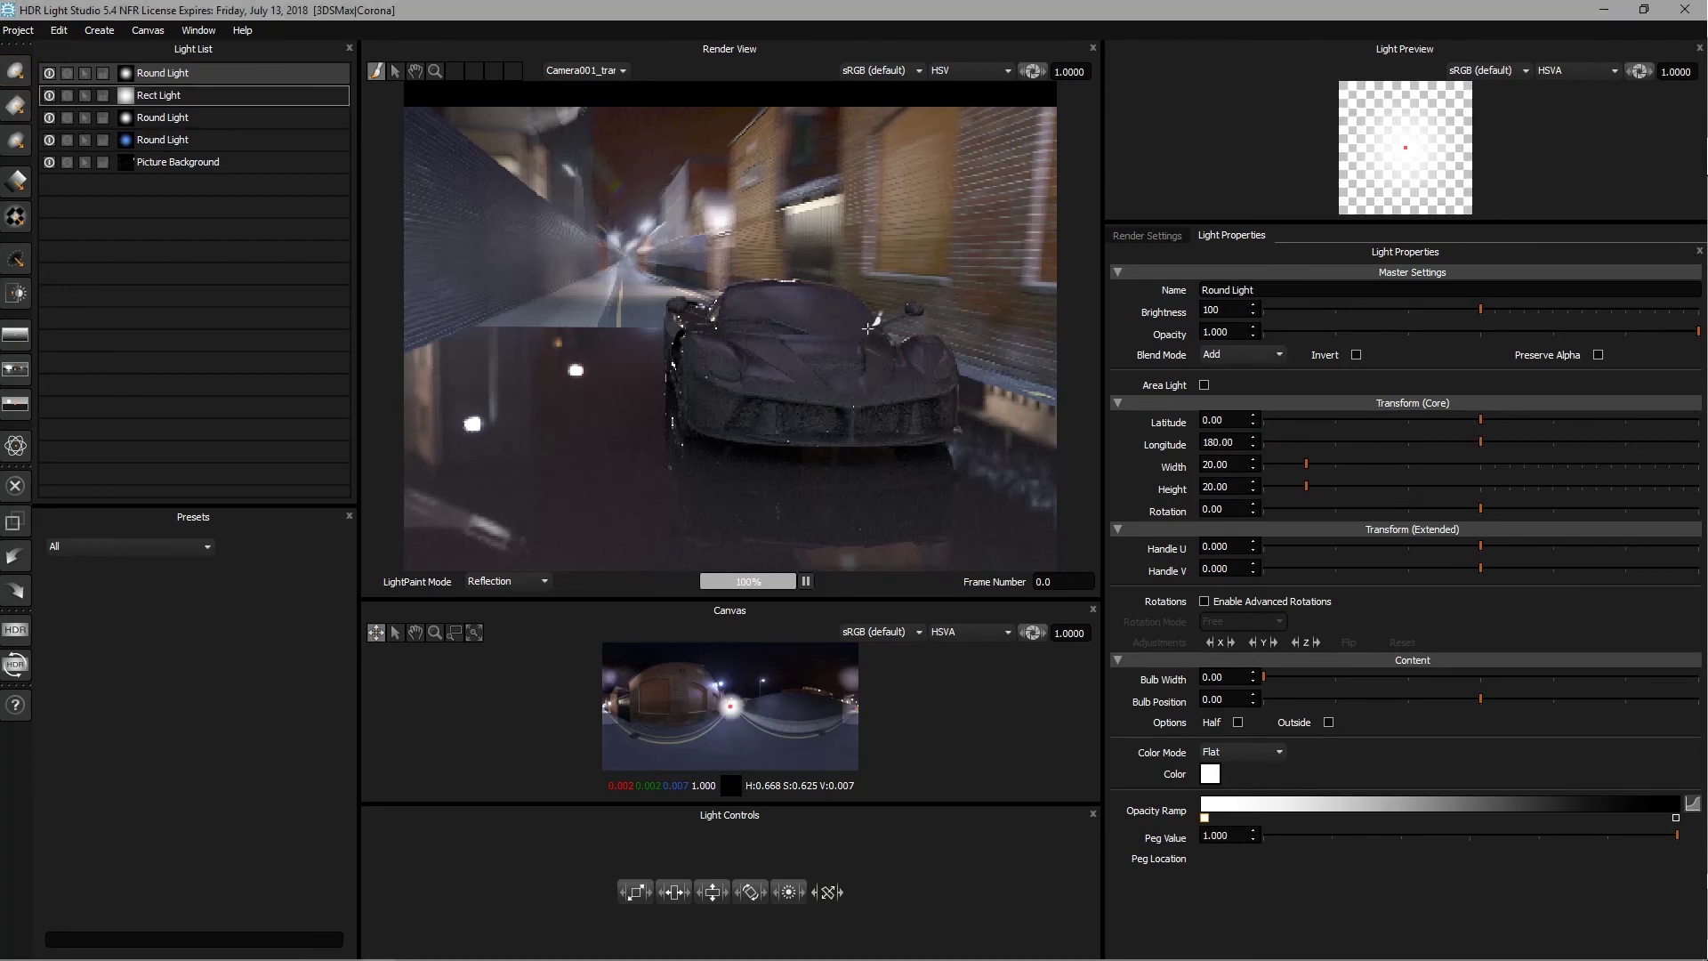
{"action": "left_click", "coordinate": [866, 366]}
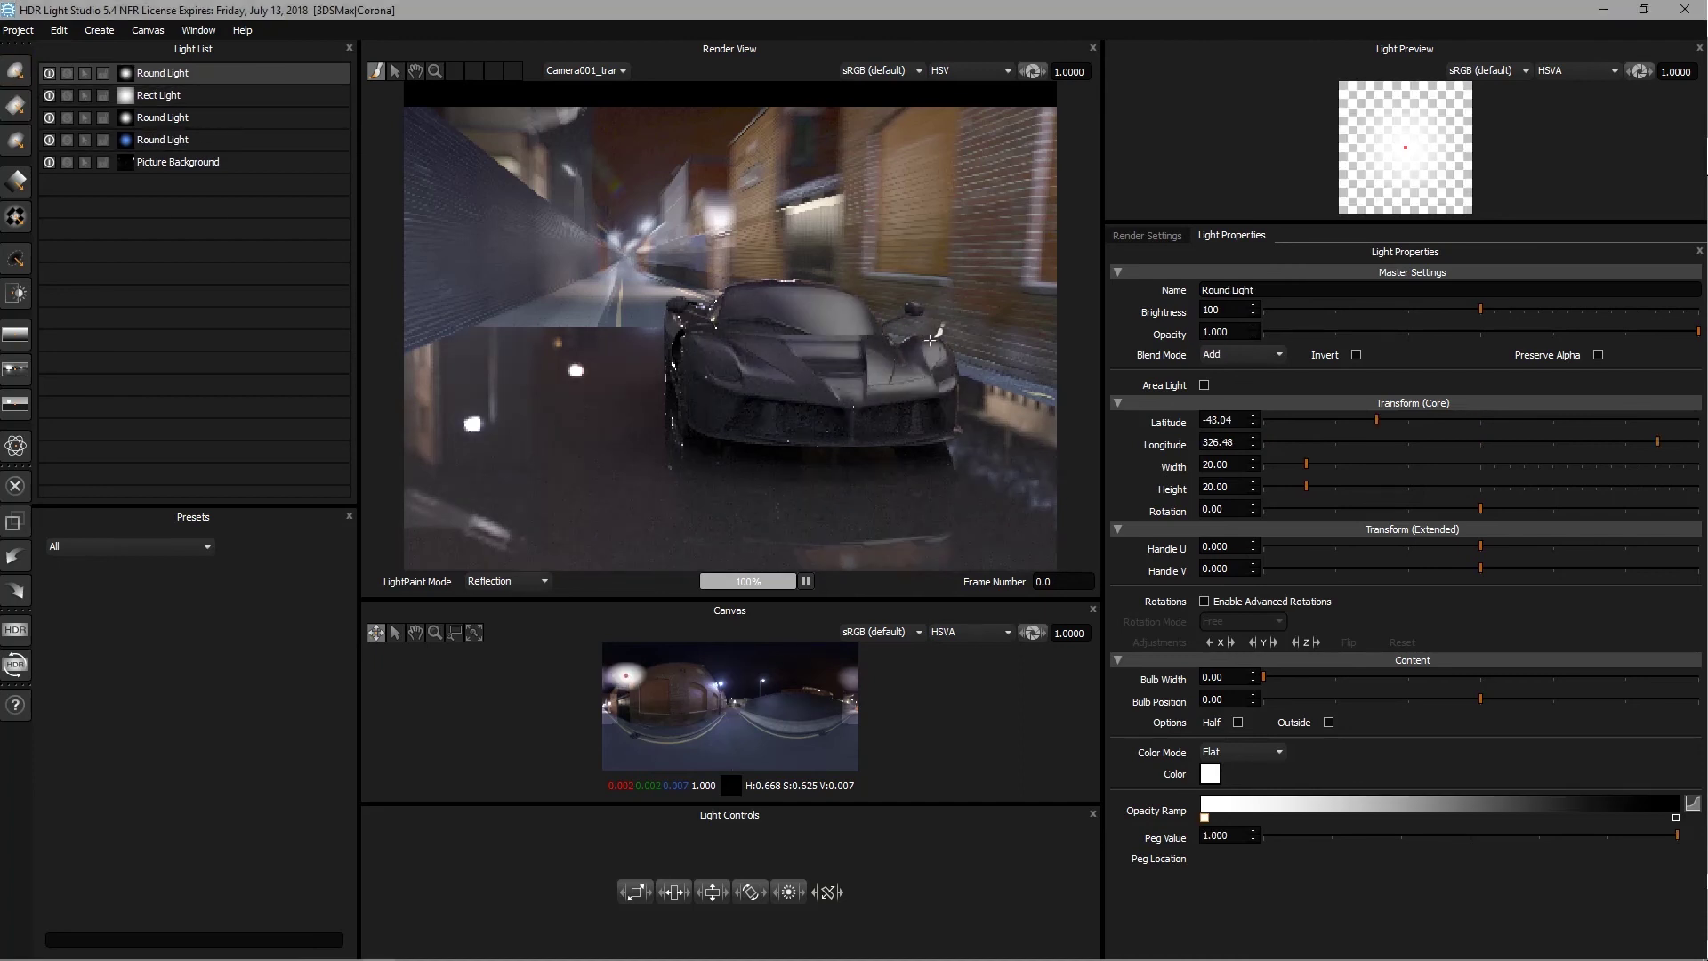
{"action": "left_click", "coordinate": [49, 73]}
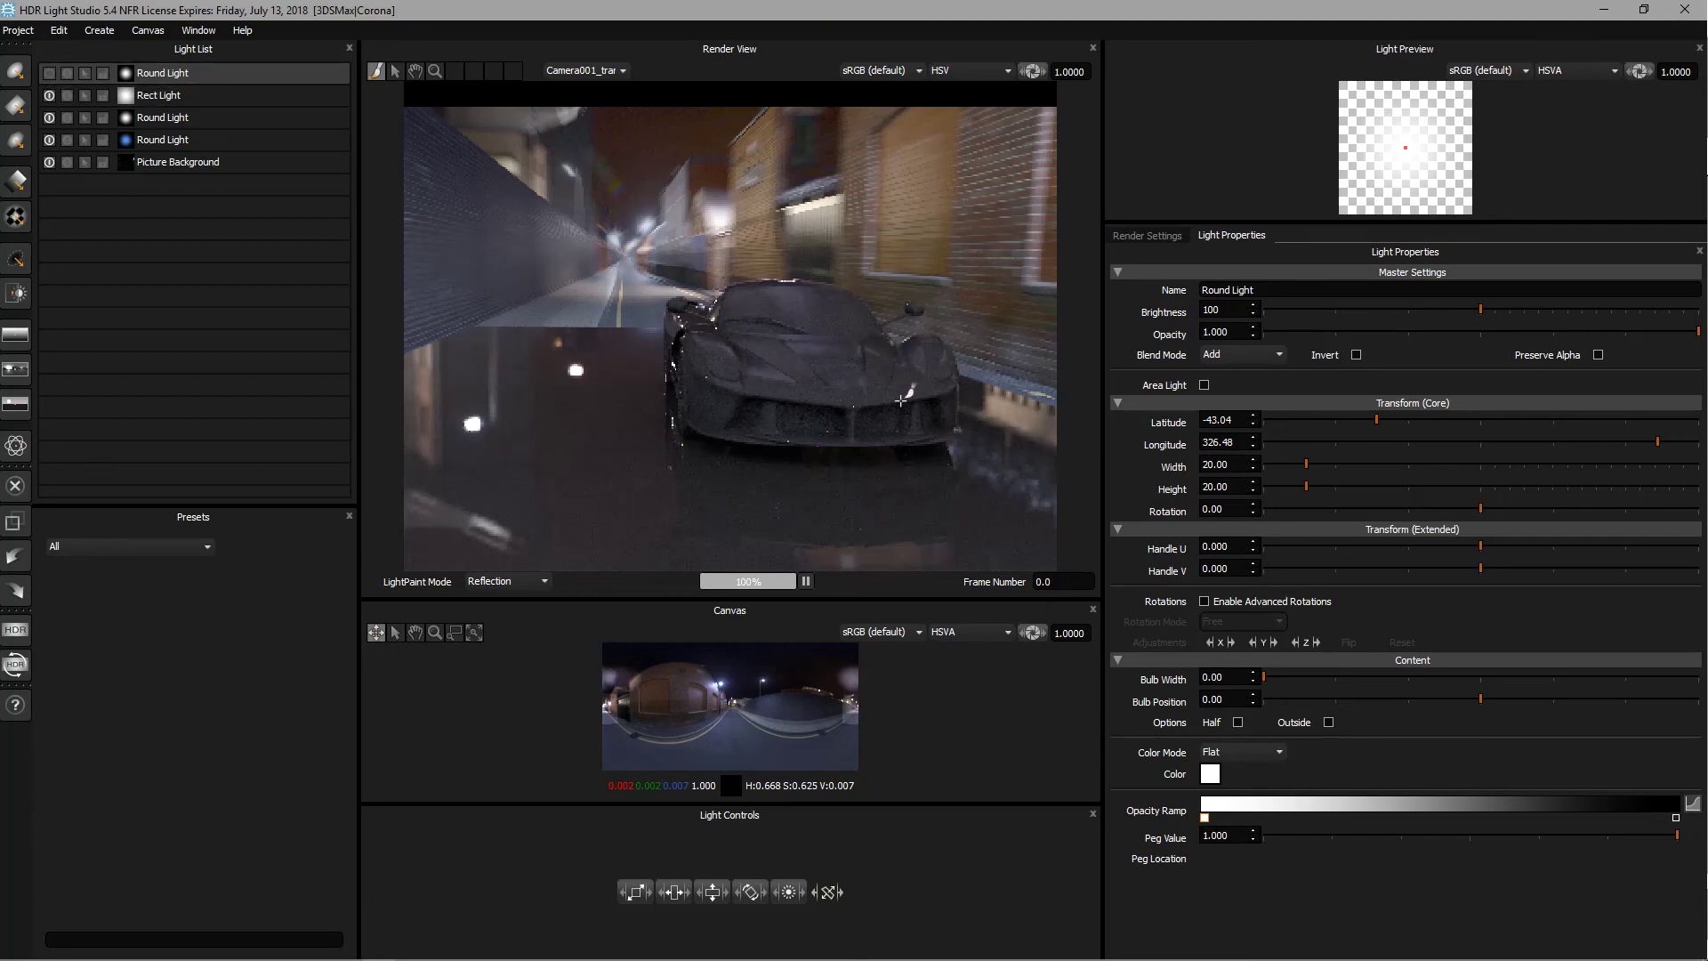
{"action": "left_click", "coordinate": [49, 73]}
{"action": "left_click_drag", "start_coordinate": [961, 425], "coordinate": [860, 428]}
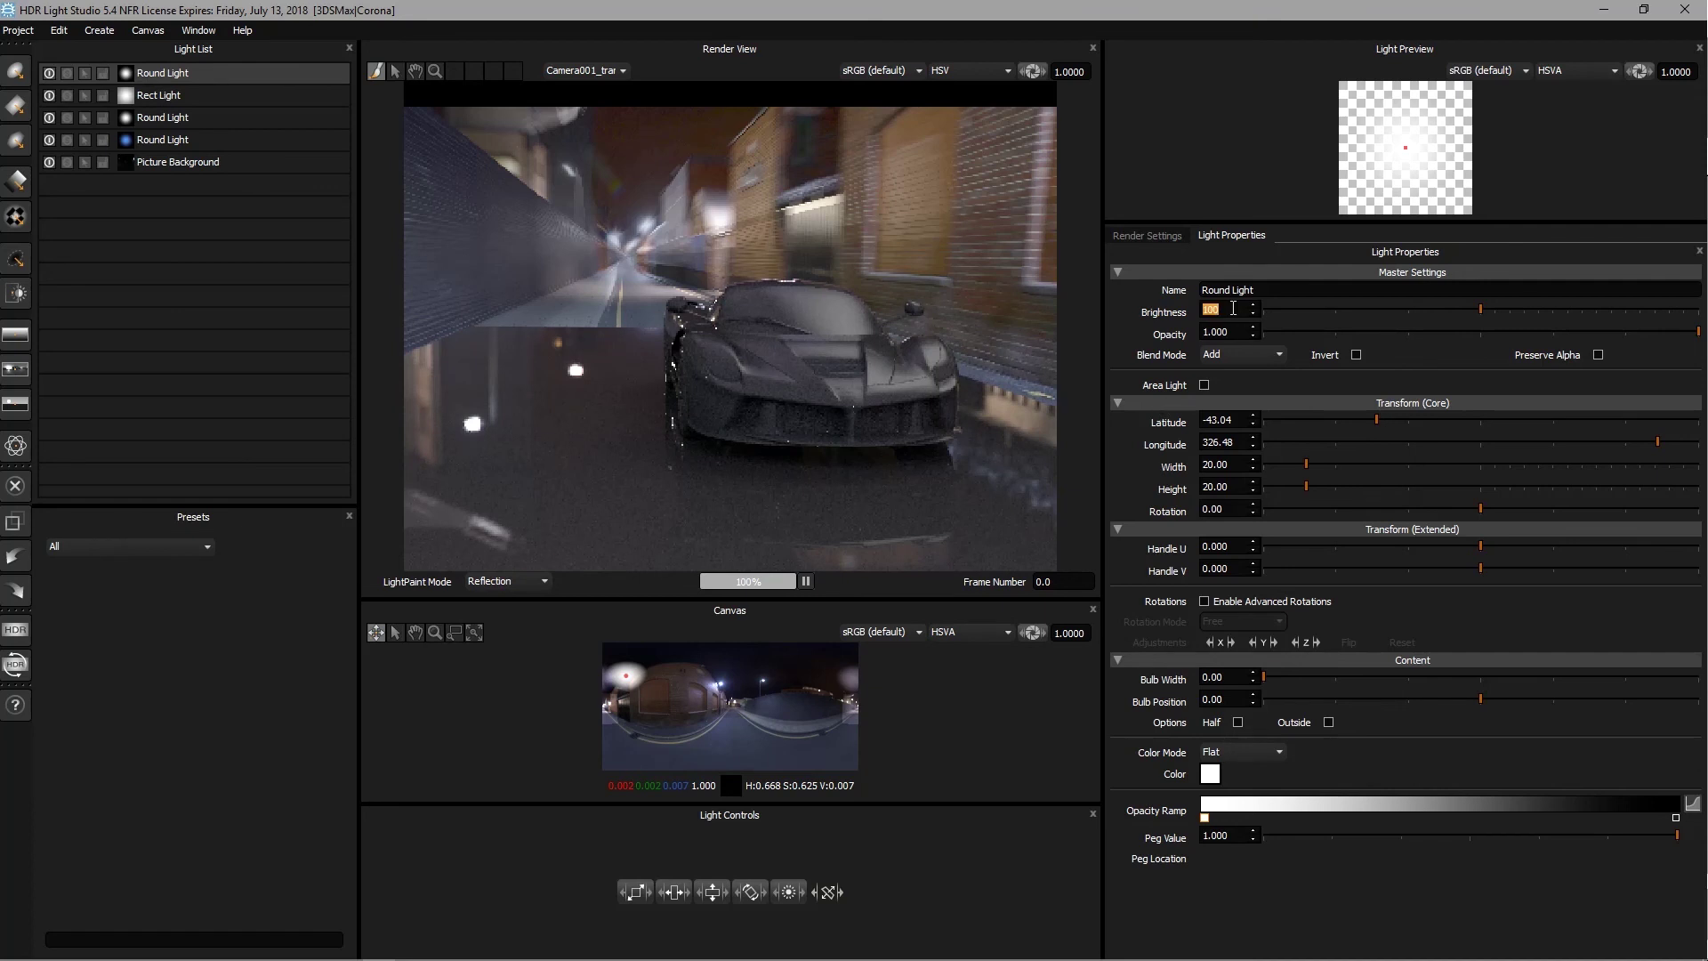
Set it to brightness 150 with Amplify blend, then toggle the first Round Light to compare
{"action": "type", "text": "150"}
{"action": "left_click", "coordinate": [1245, 355]}
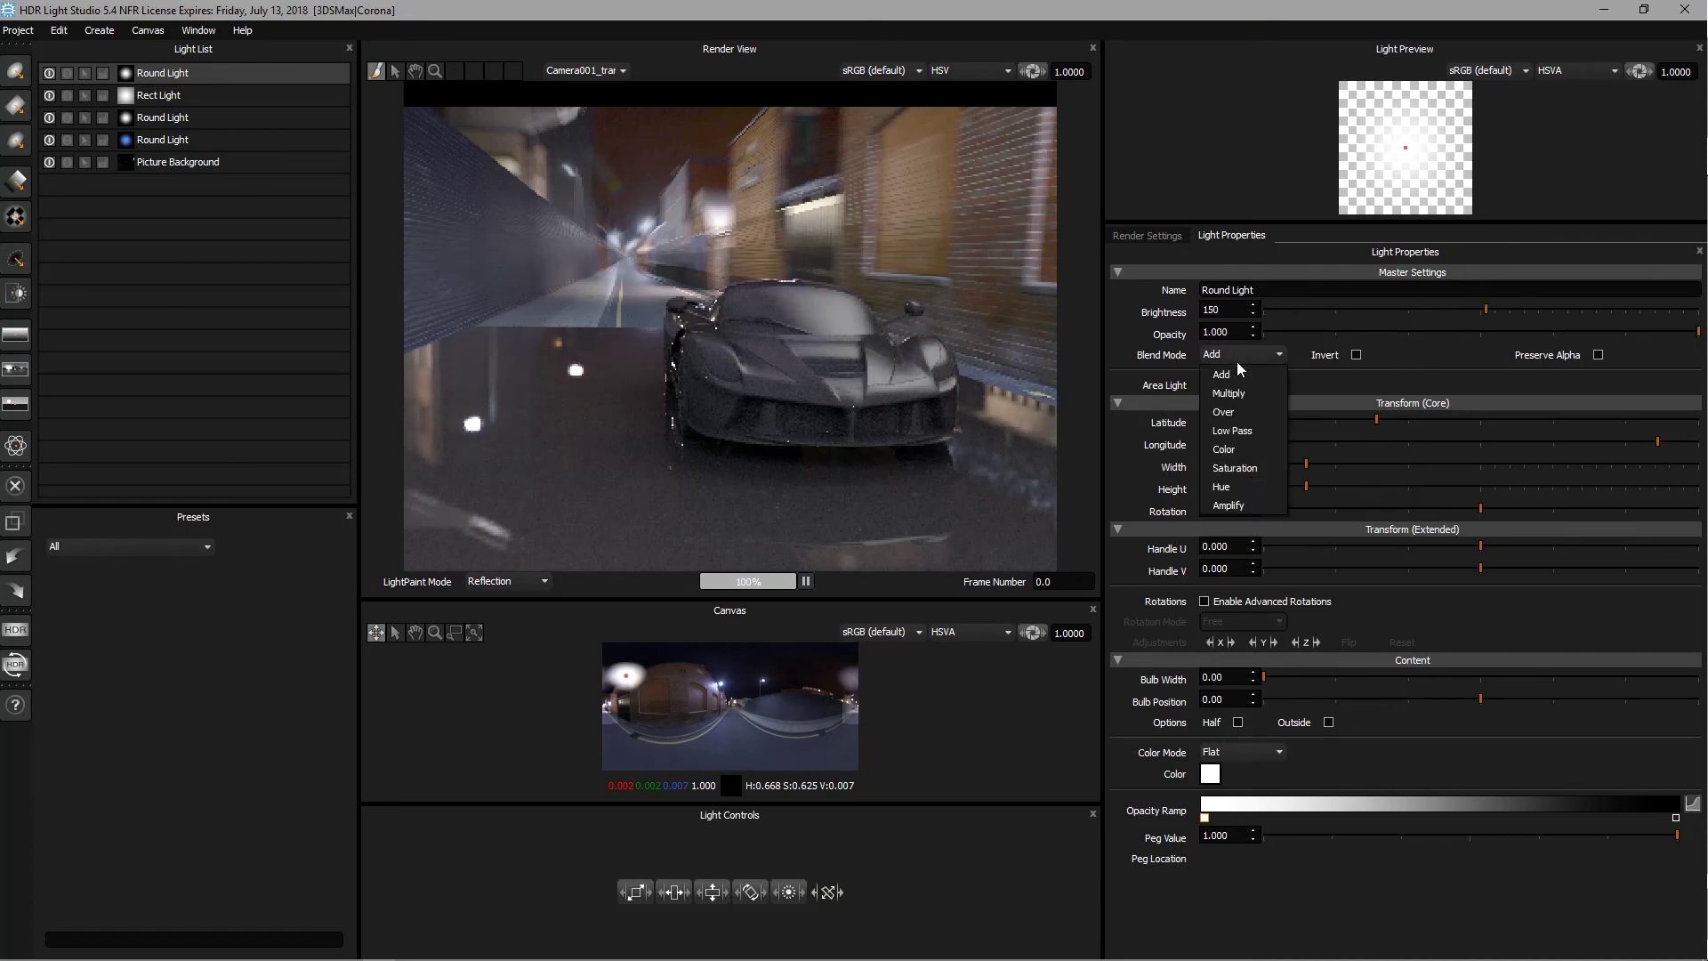
{"action": "left_click", "coordinate": [1241, 506]}
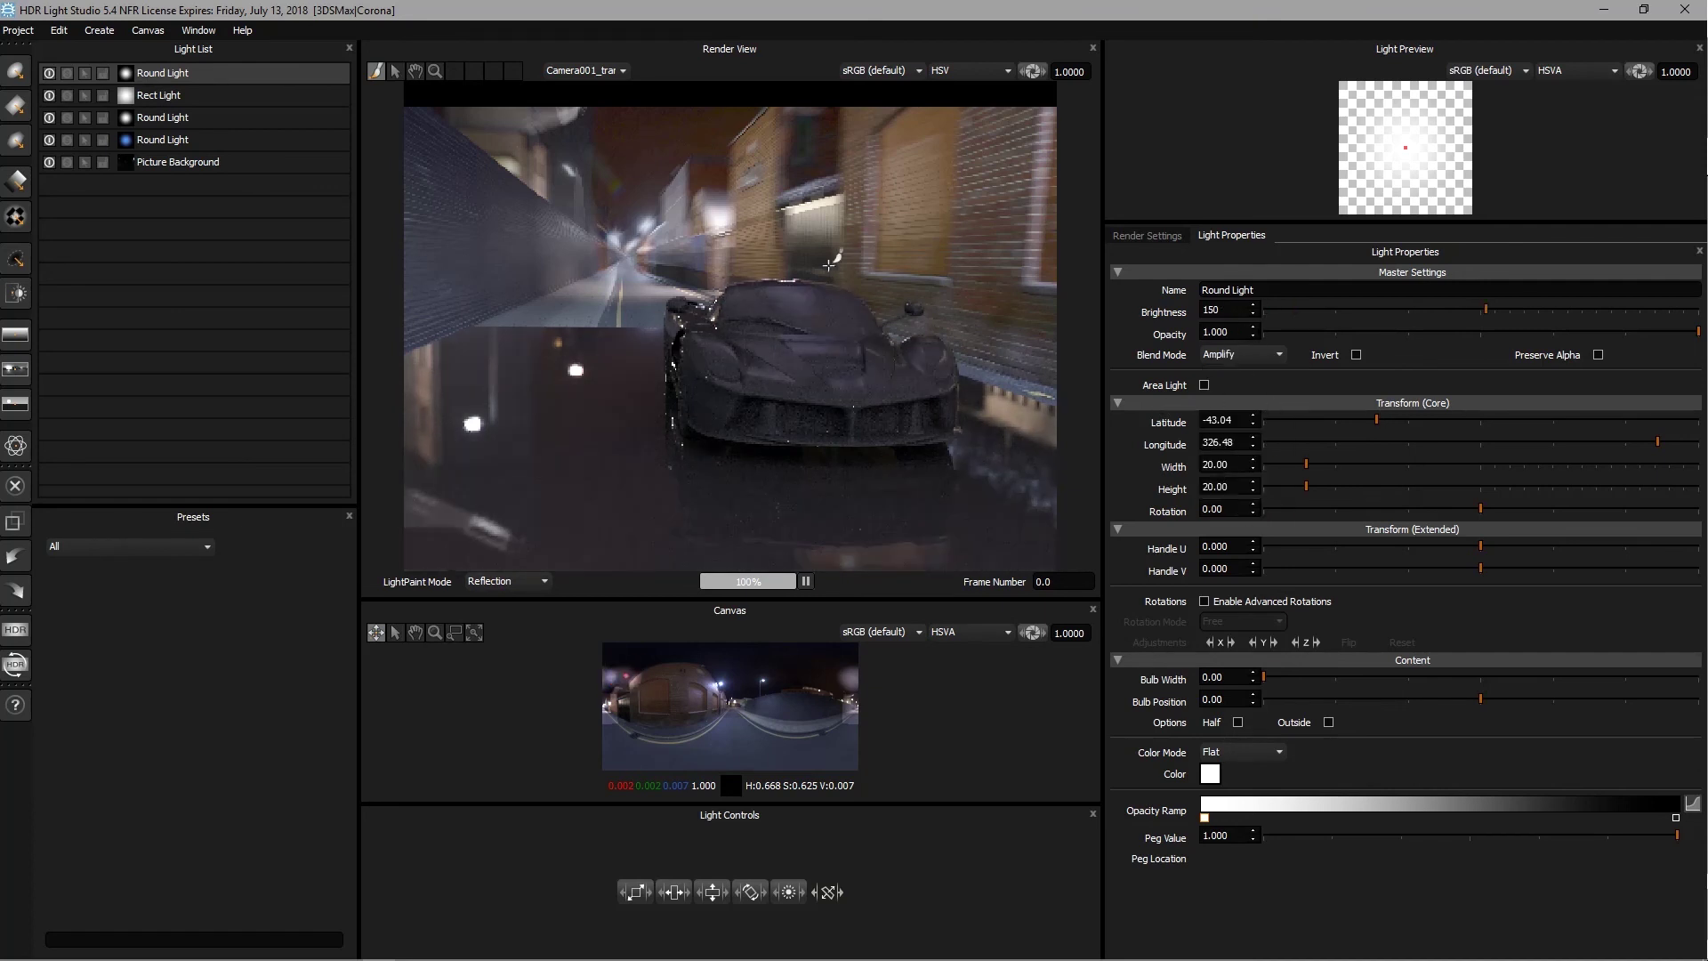
{"action": "left_click", "coordinate": [50, 75]}
{"action": "left_click", "coordinate": [50, 74]}
{"action": "left_click", "coordinate": [50, 74]}
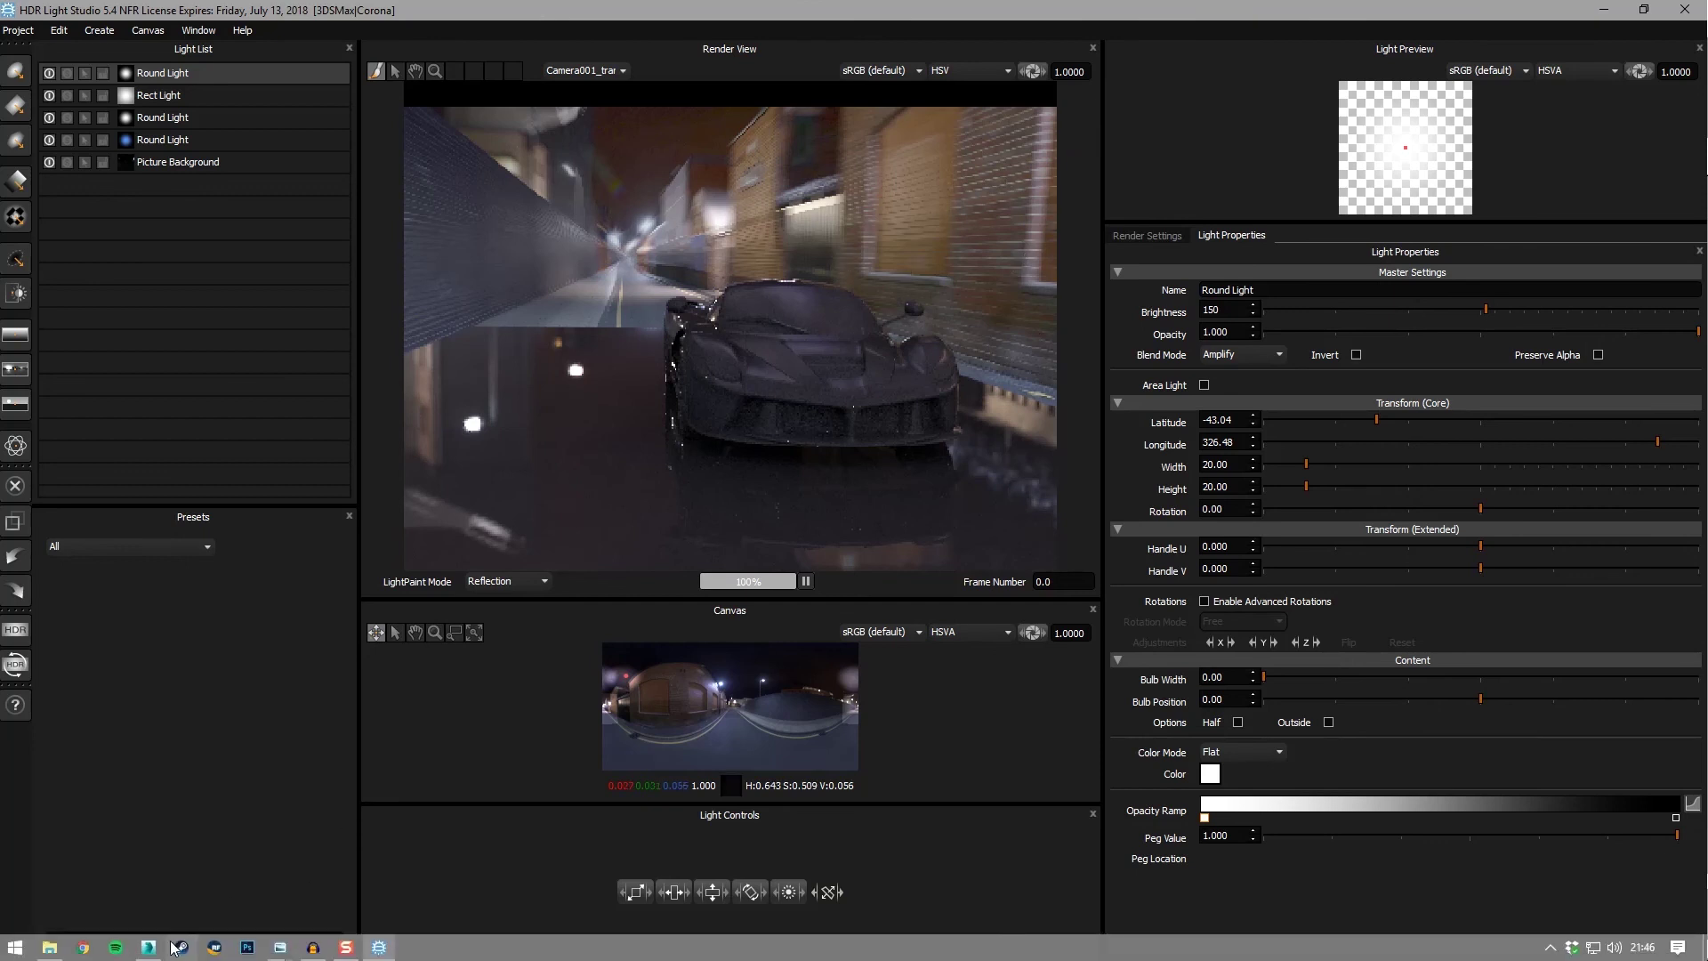
In 3ds Max, add the Corona environment map to the Slate Material Editor as an instance
{"action": "left_click", "coordinate": [149, 949]}
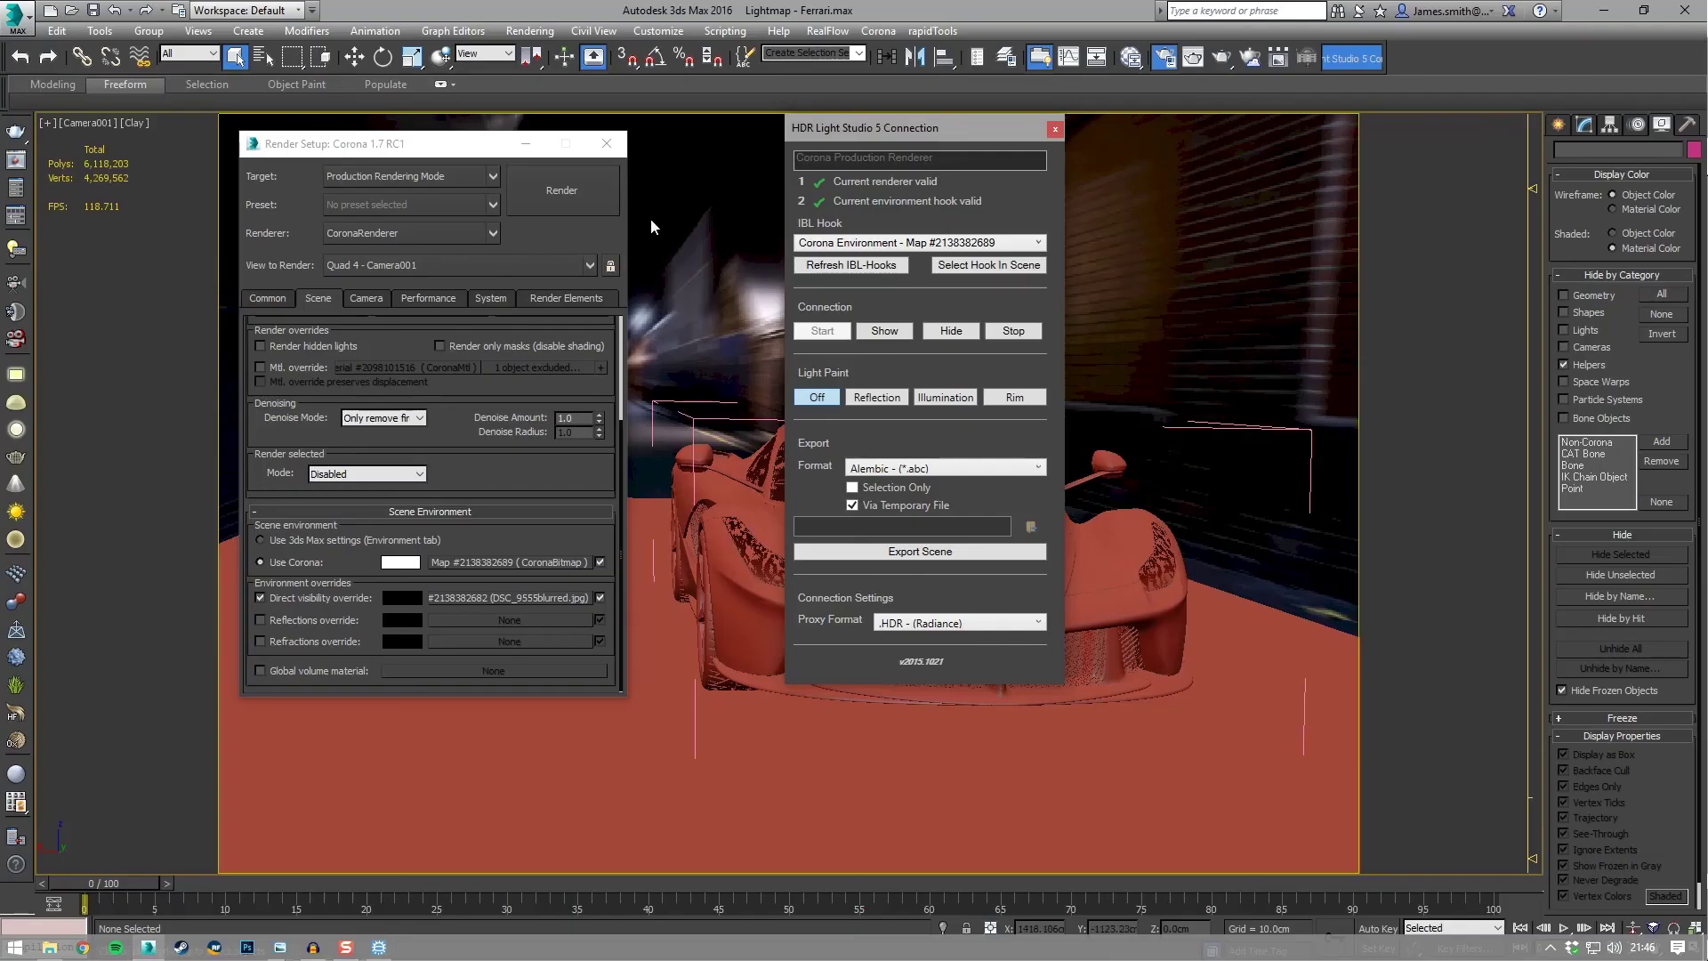
{"action": "left_click_drag", "start_coordinate": [531, 155], "coordinate": [450, 173]}
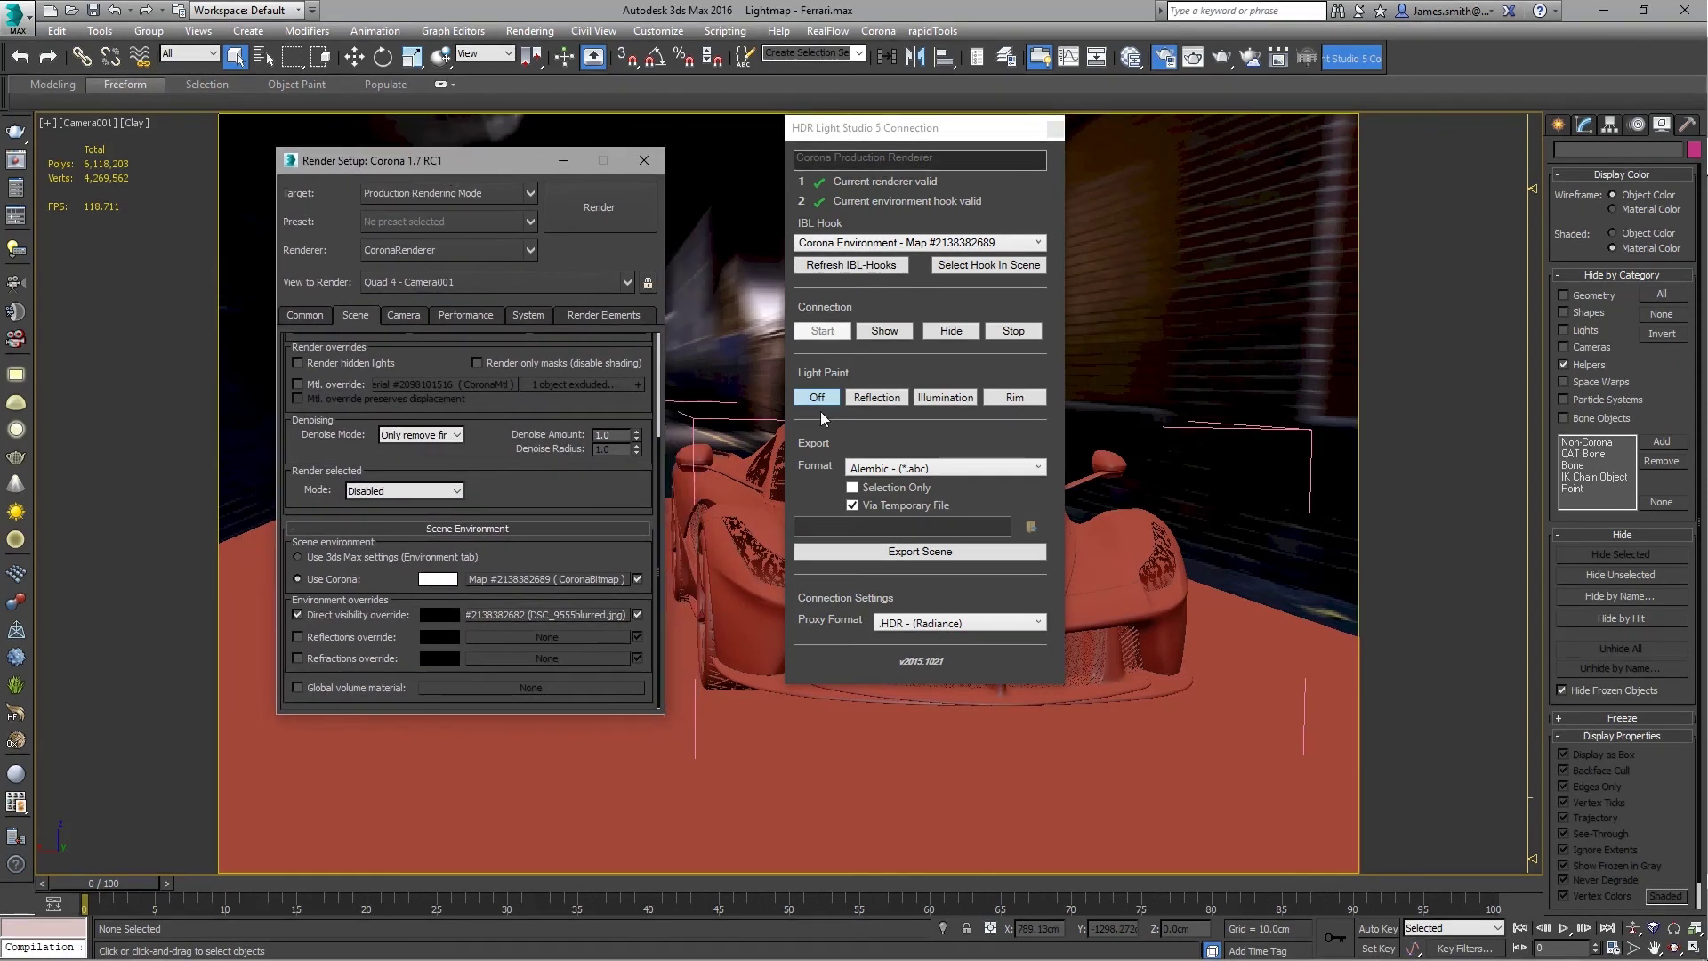
{"action": "left_click", "coordinate": [1141, 60]}
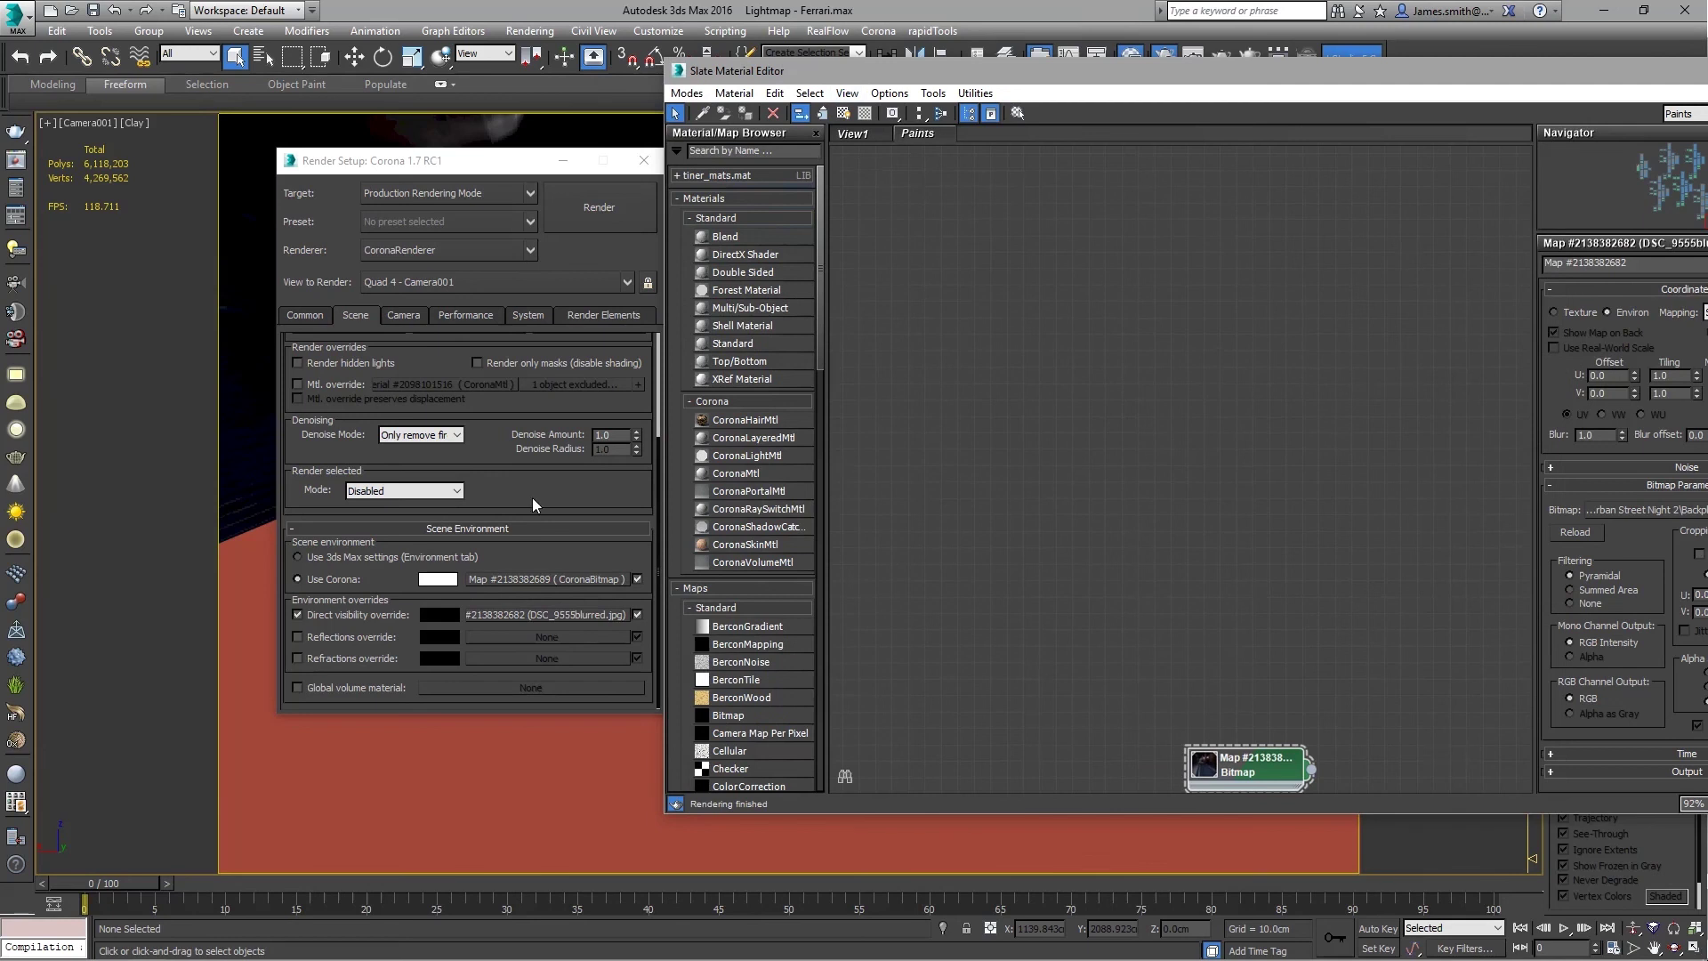
{"action": "left_click", "coordinate": [523, 593]}
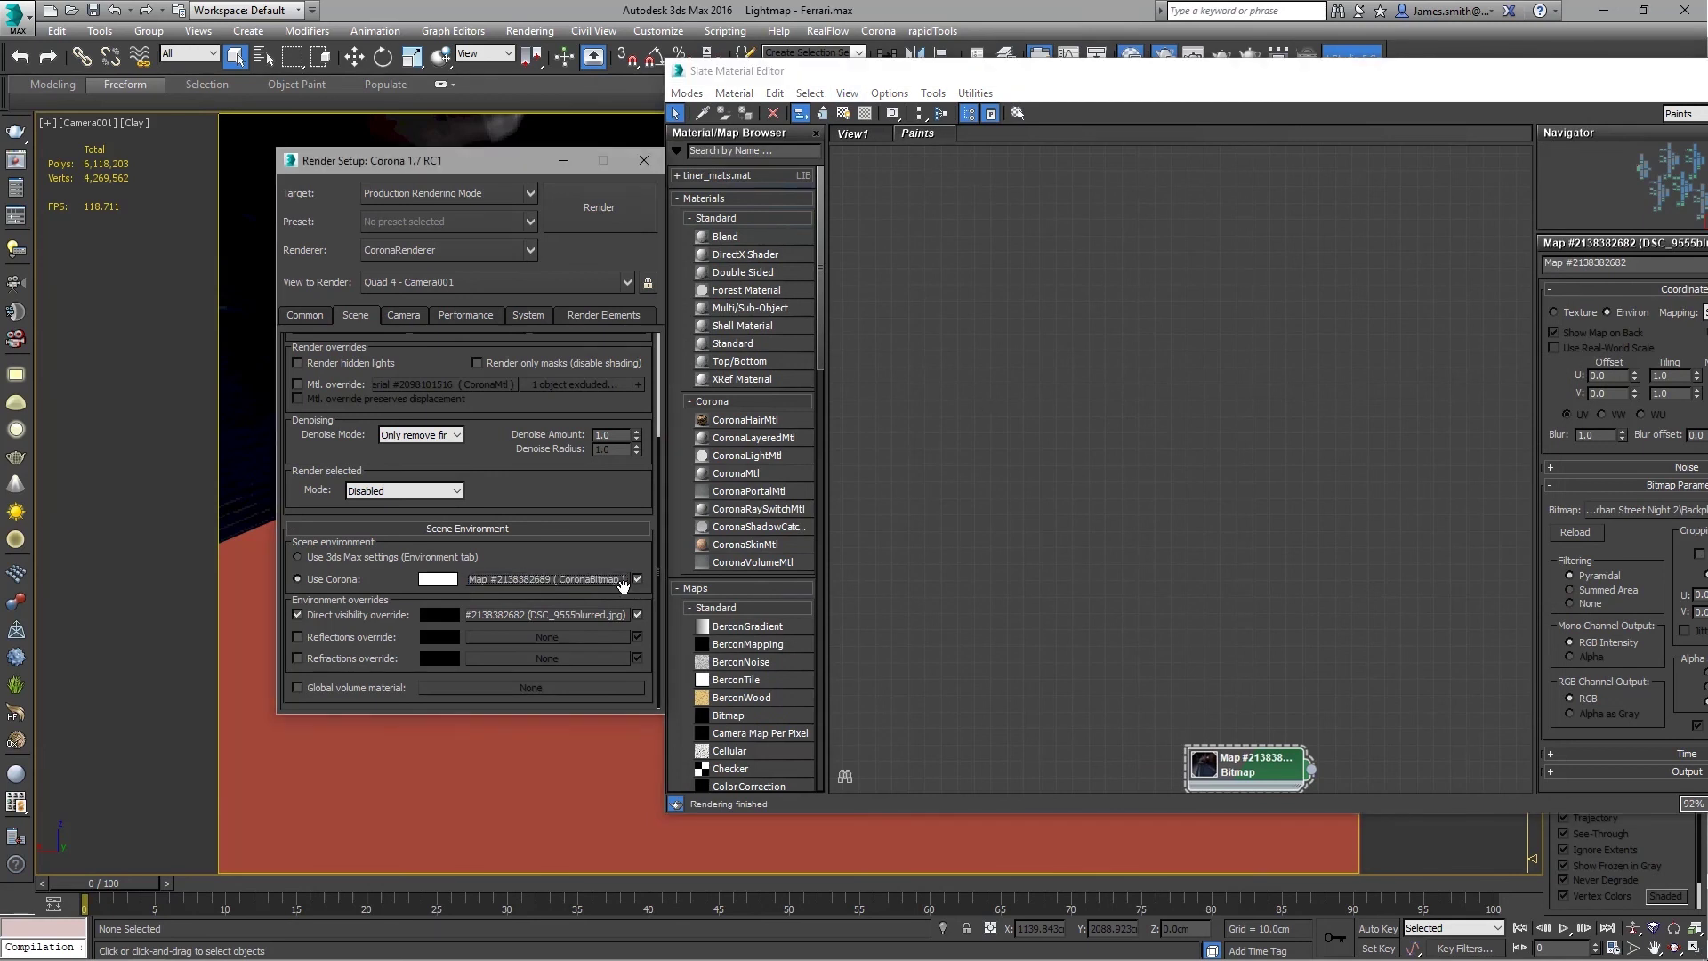
{"action": "left_click_drag", "start_coordinate": [623, 584], "coordinate": [971, 490]}
{"action": "left_click", "coordinate": [1212, 495]}
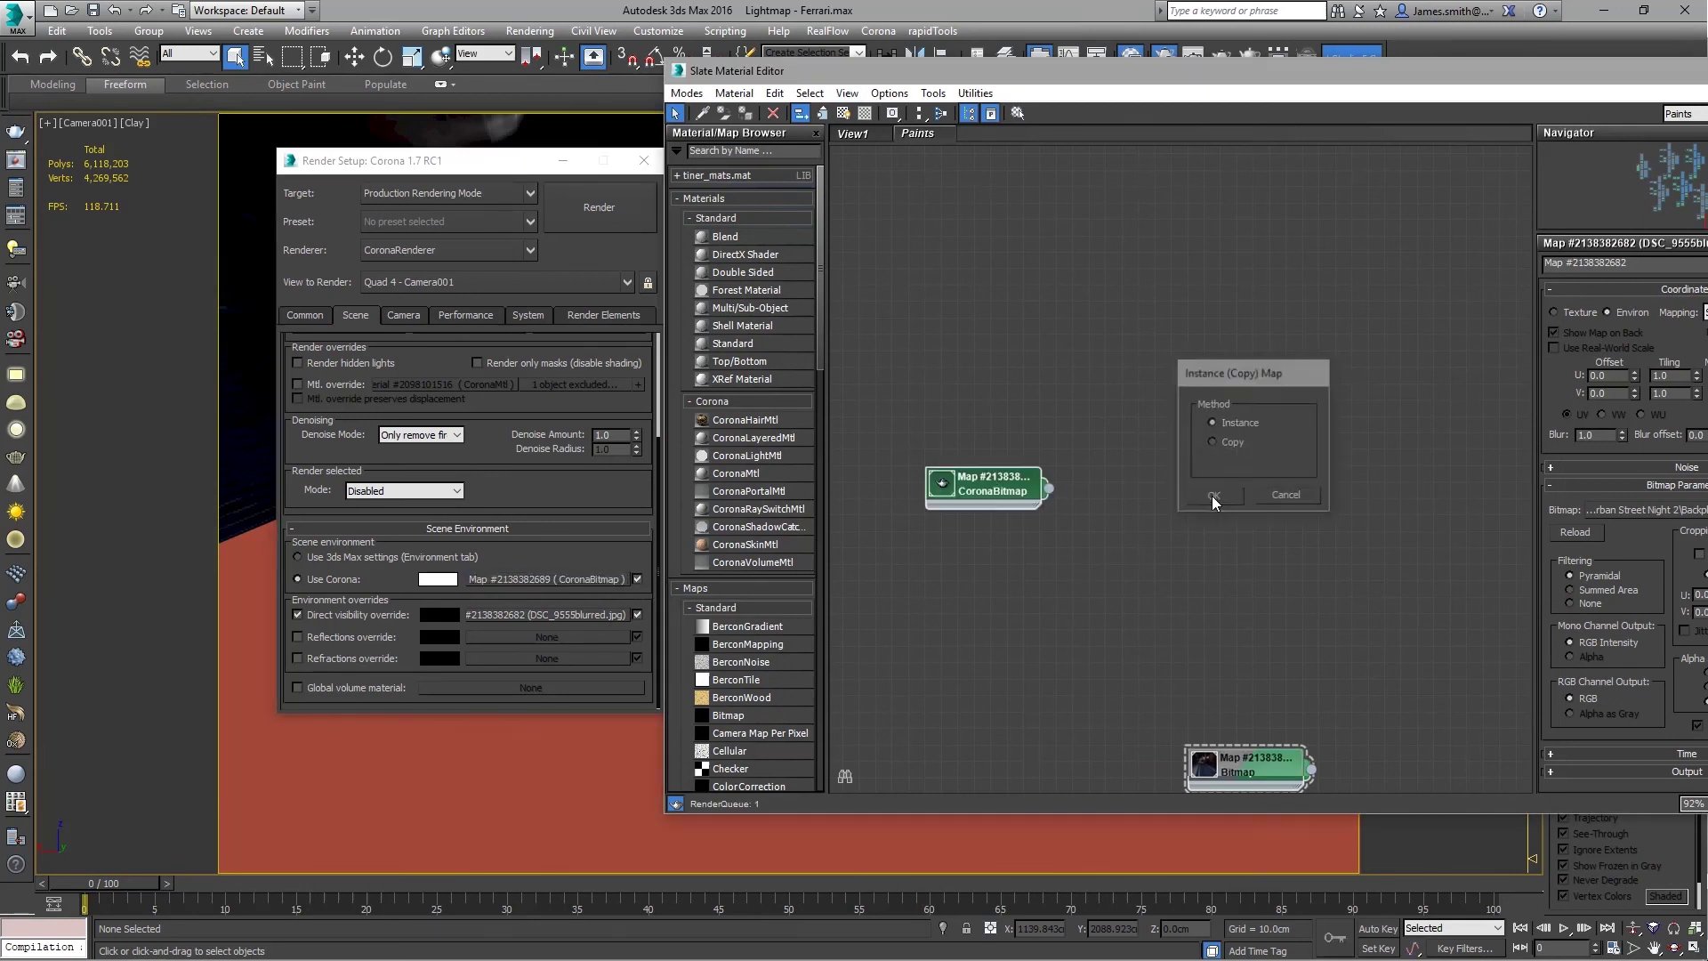
Inspect the CoronaBitmap's file path and confirm it loads the 1500×750 HDR
{"action": "double_click", "coordinate": [983, 488]}
{"action": "left_click_drag", "start_coordinate": [1245, 78], "coordinate": [804, 74]}
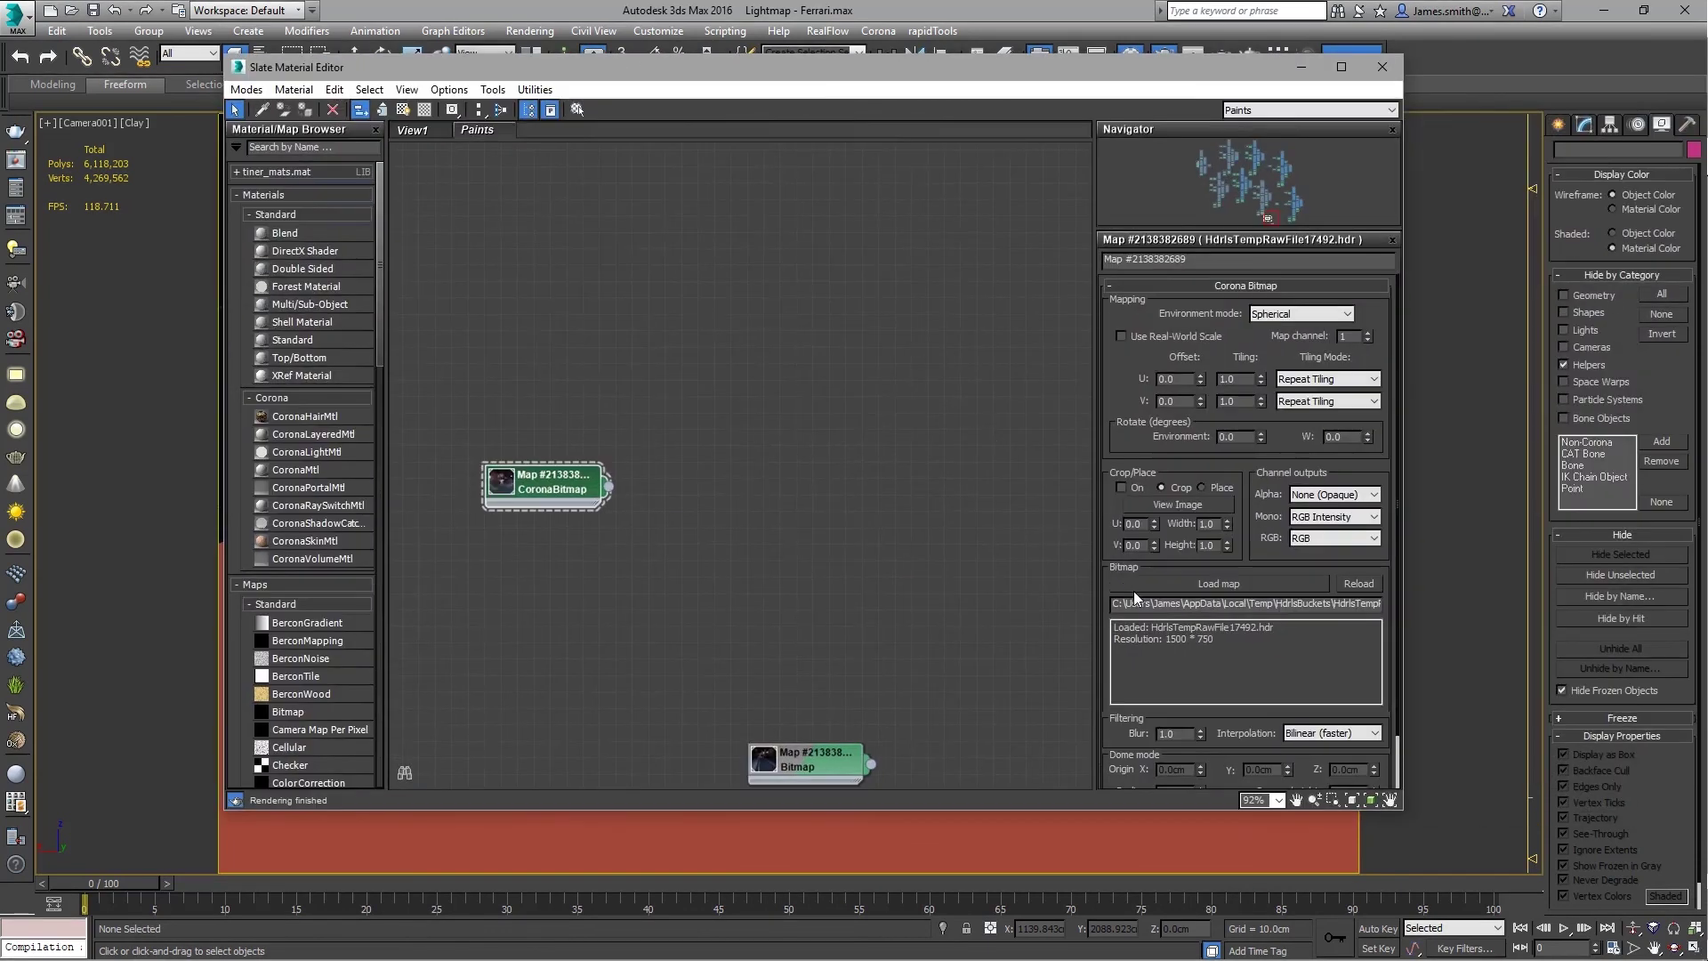
{"action": "left_click_drag", "start_coordinate": [1134, 603], "coordinate": [1379, 603]}
{"action": "left_click", "coordinate": [1318, 642]}
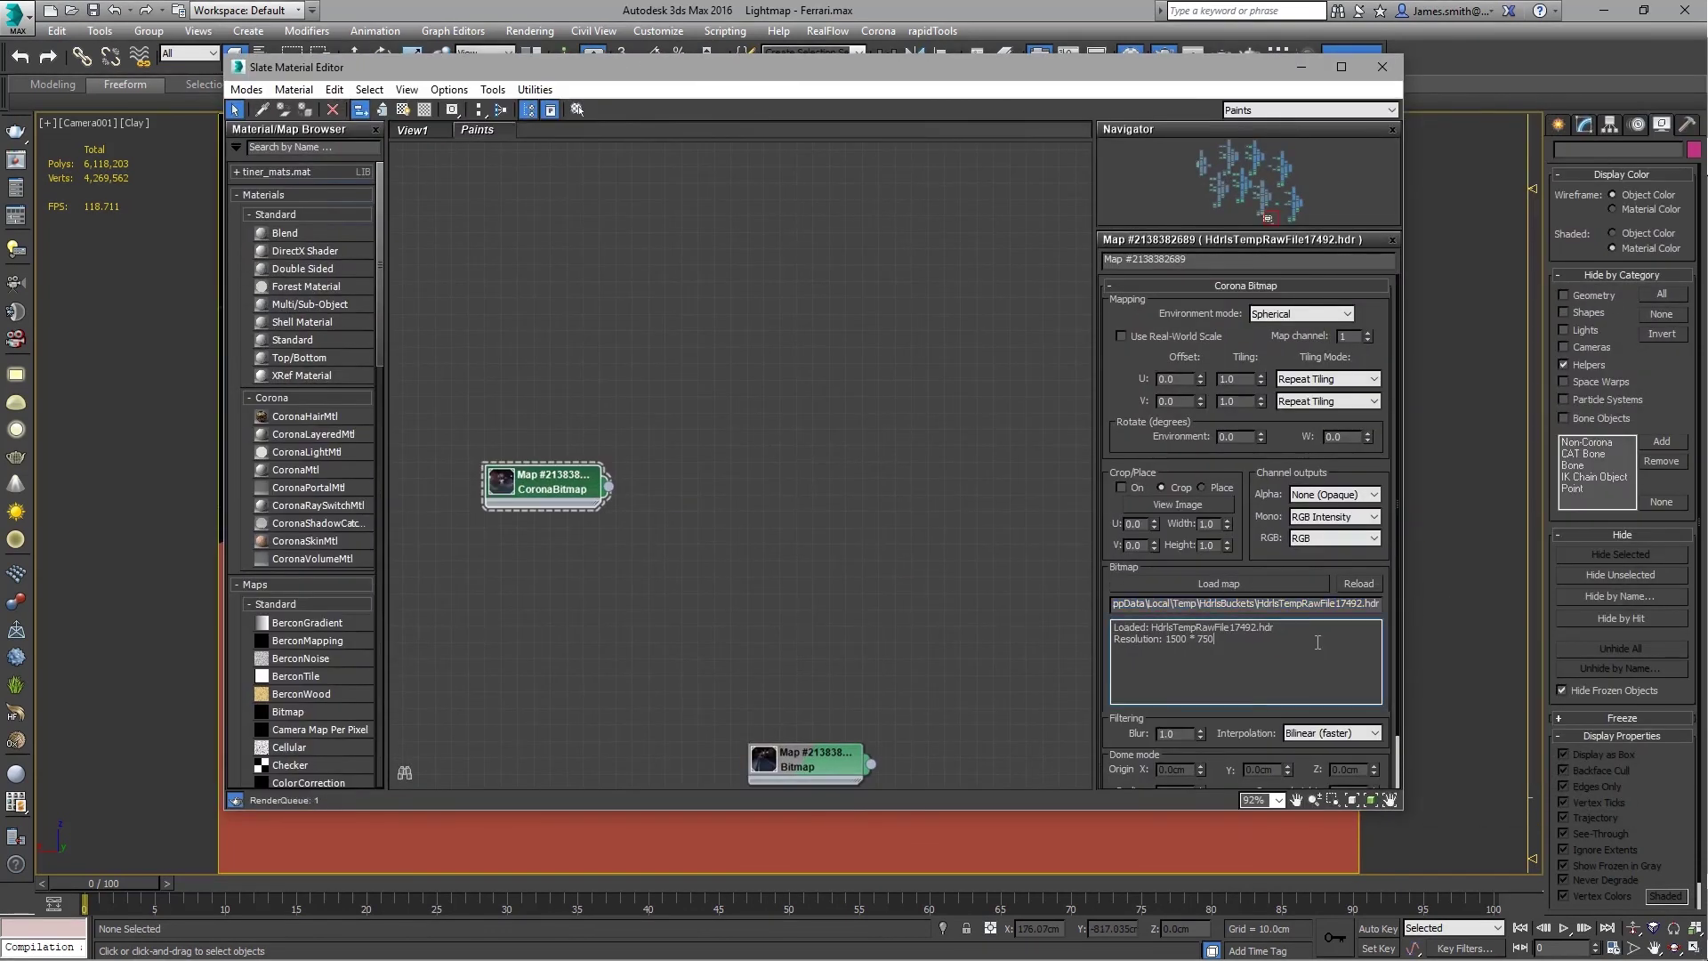
{"action": "key", "text": "alt+Tab"}
Open and close HDR Light Studio's Project menu without choosing anything
{"action": "left_click", "coordinate": [785, 361]}
{"action": "left_click", "coordinate": [17, 30]}
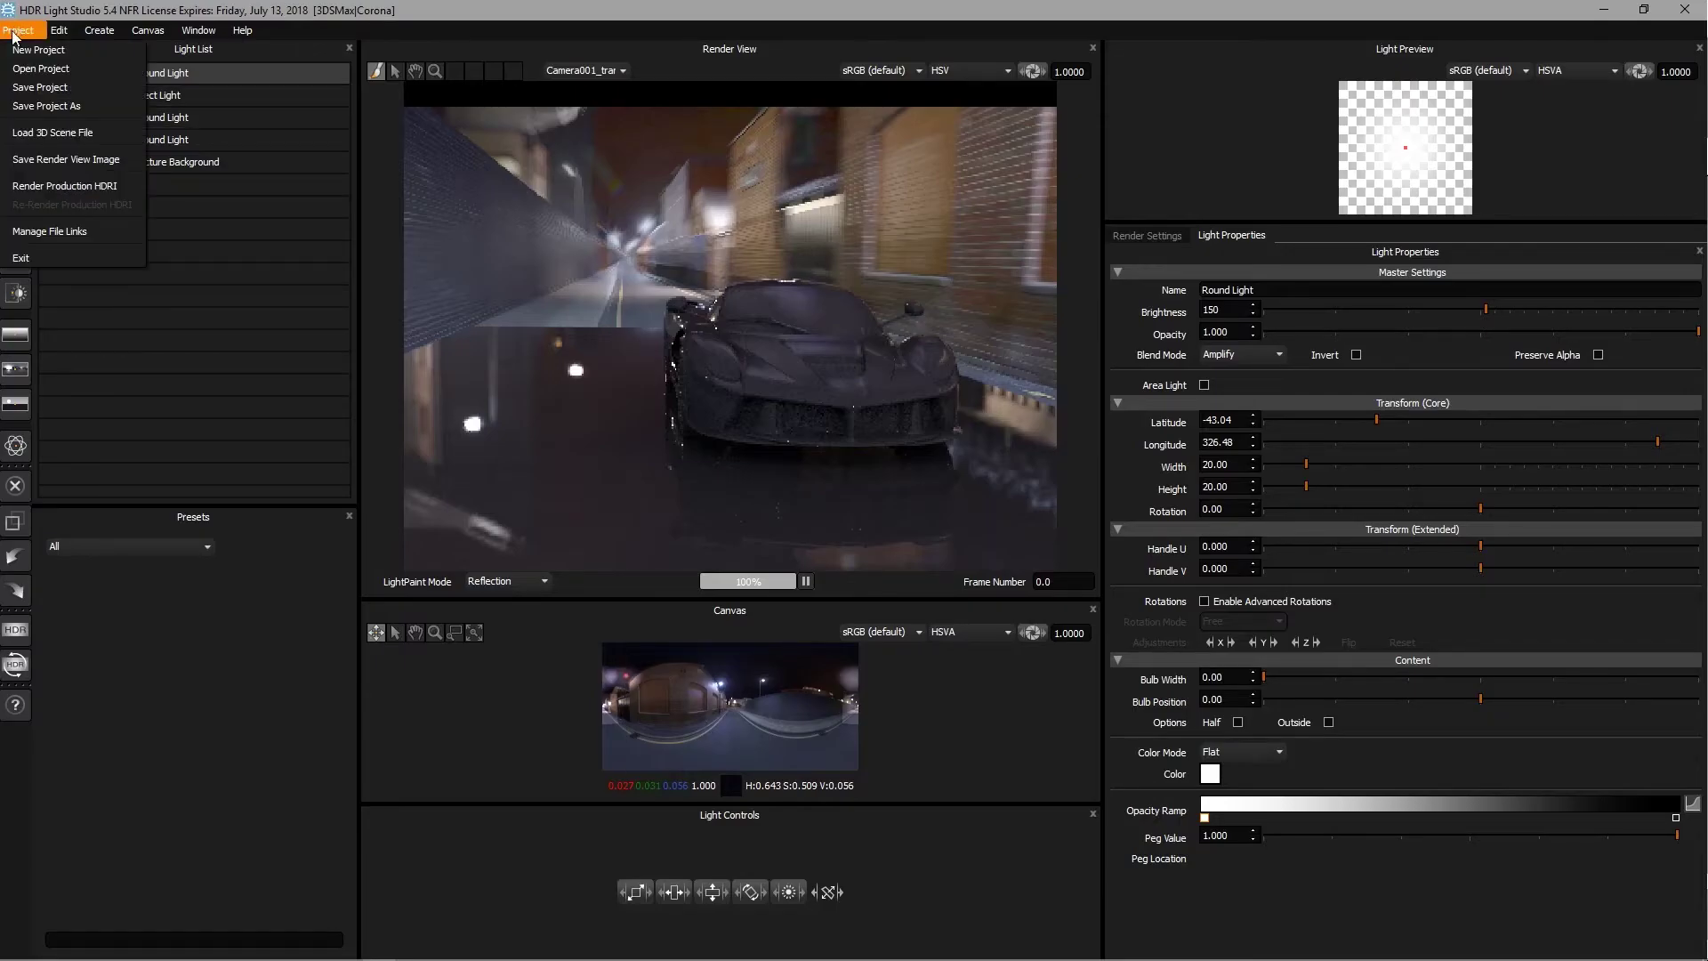
{"action": "left_click", "coordinate": [411, 23]}
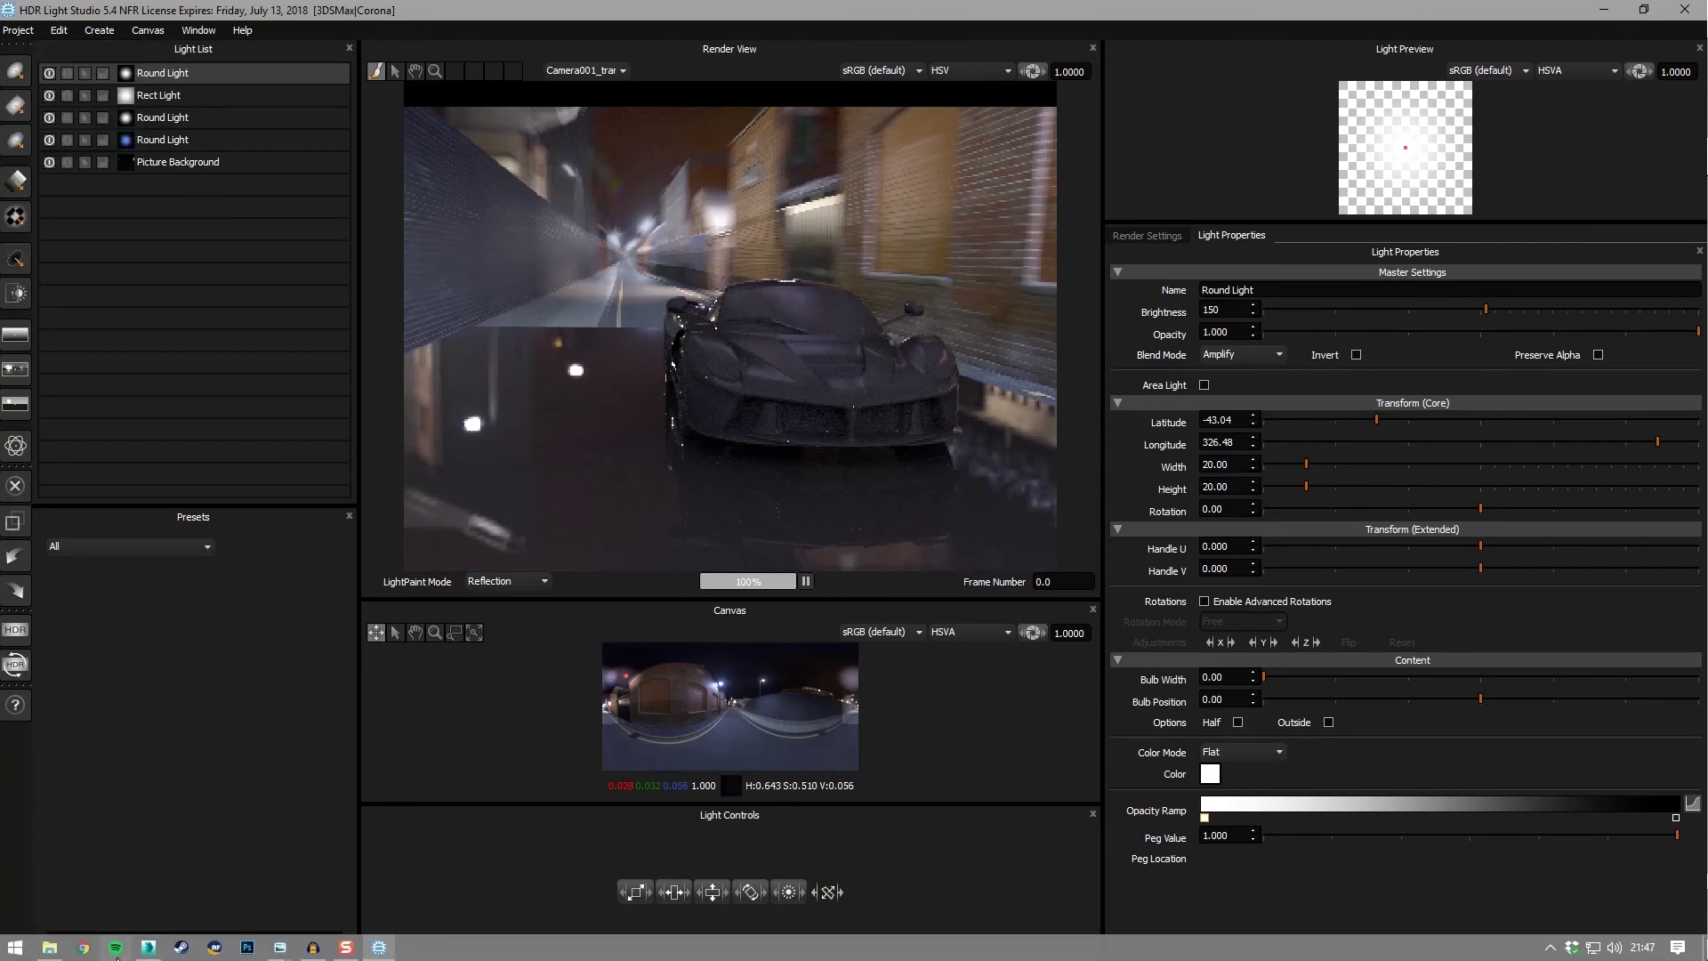
In 3ds Max, review Render Setup's Common settings and stop the Corona render
{"action": "left_click", "coordinate": [147, 947]}
{"action": "left_click", "coordinate": [1348, 60]}
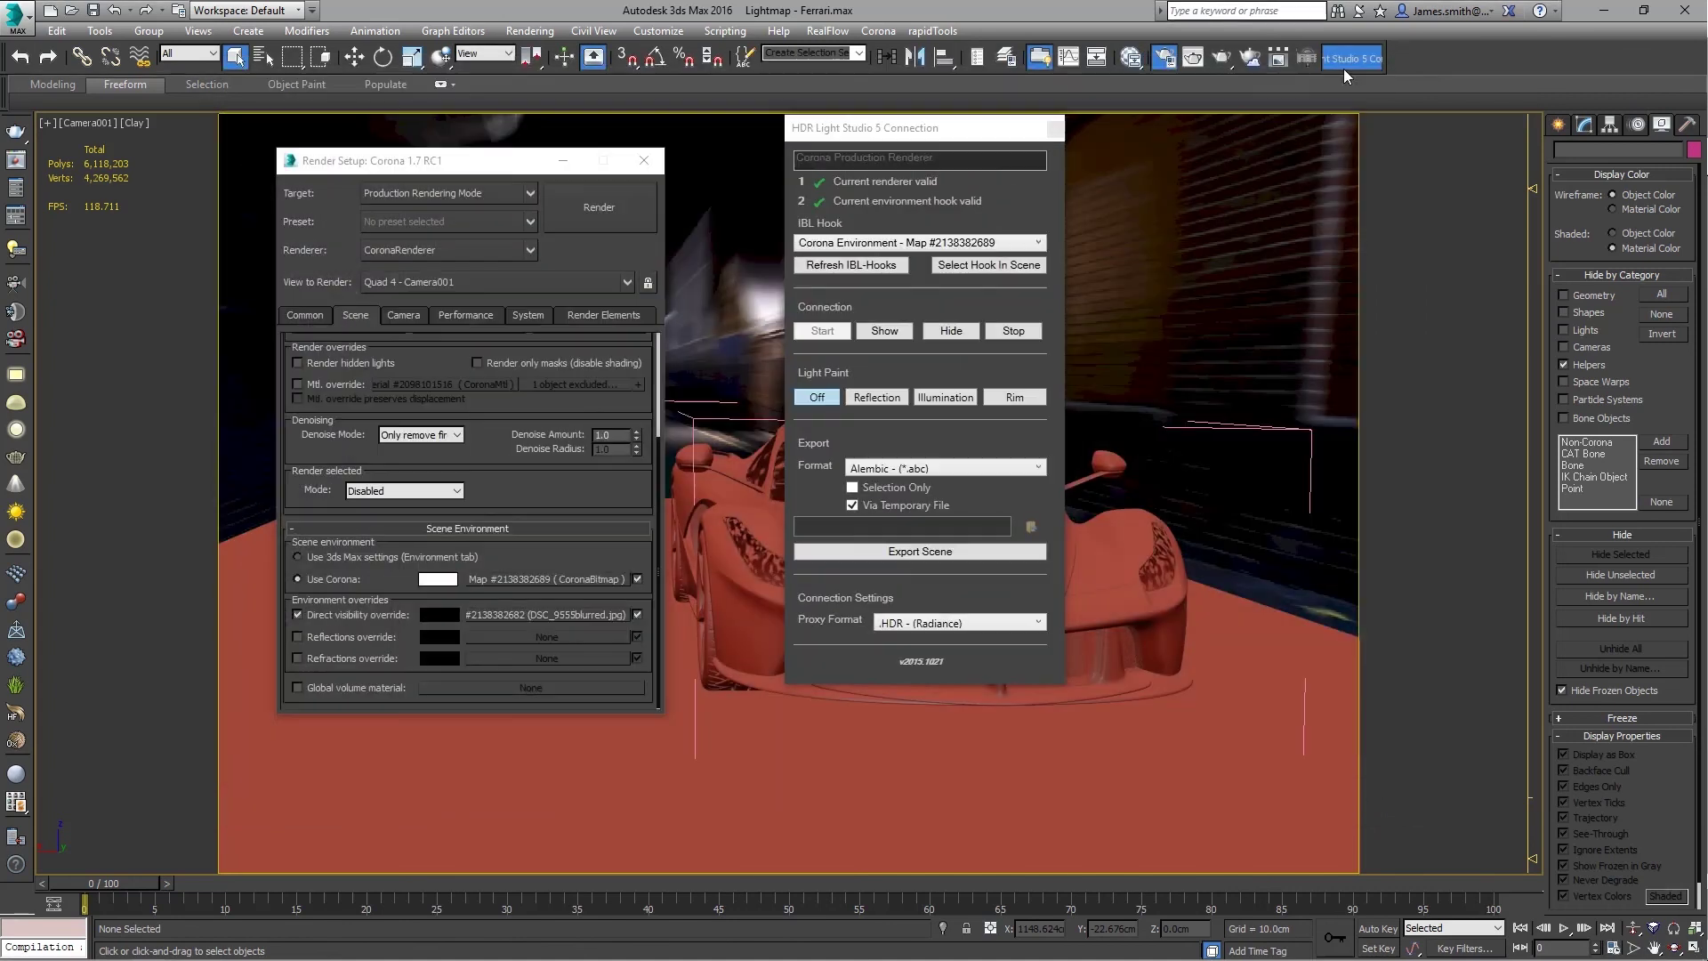
{"action": "left_click", "coordinate": [321, 317]}
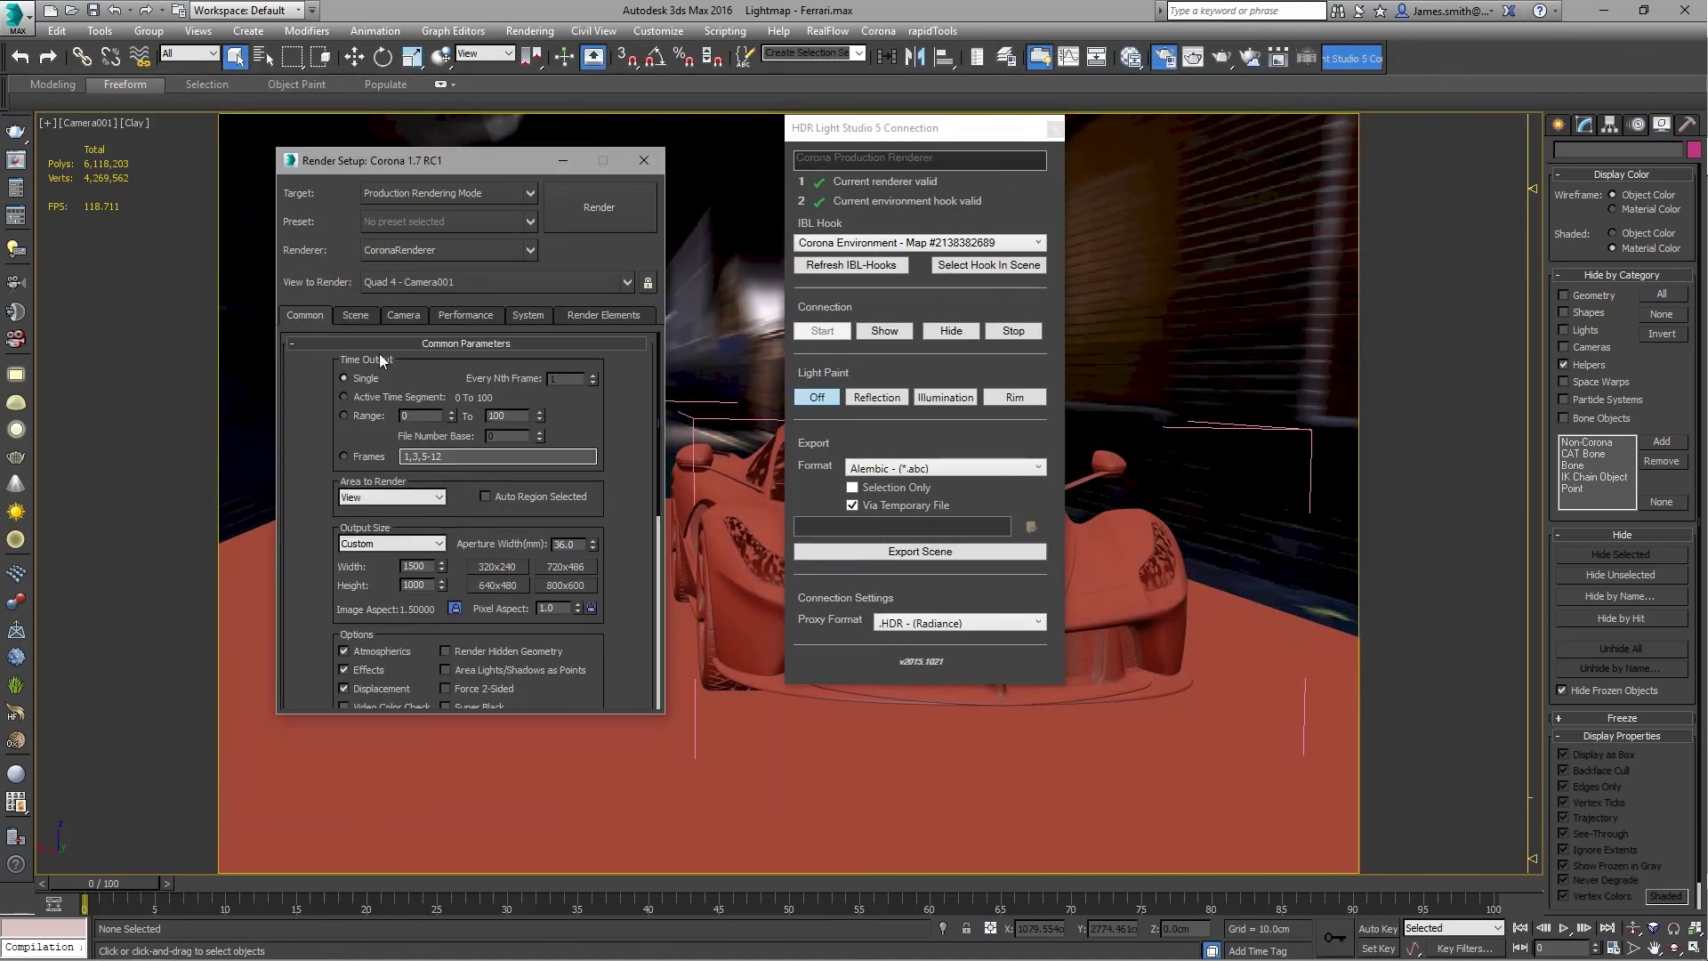
{"action": "scroll", "coordinate": [379, 355], "scroll_direction": "down", "scroll_amount": 2}
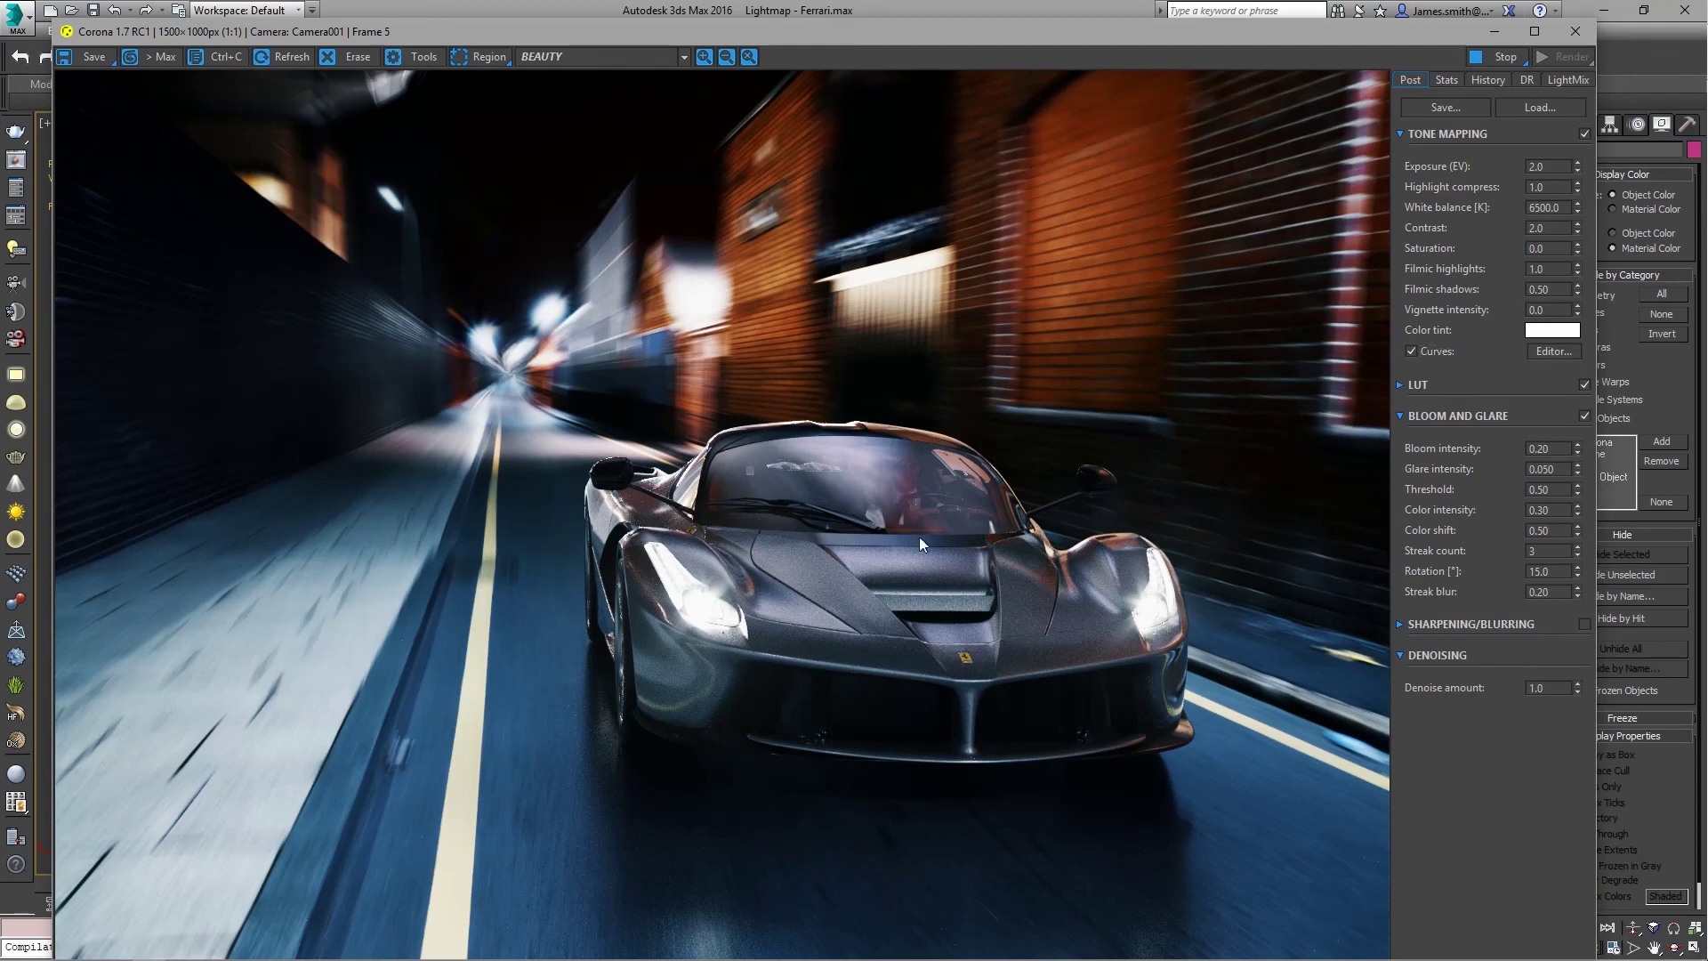
{"action": "left_click", "coordinate": [1476, 59]}
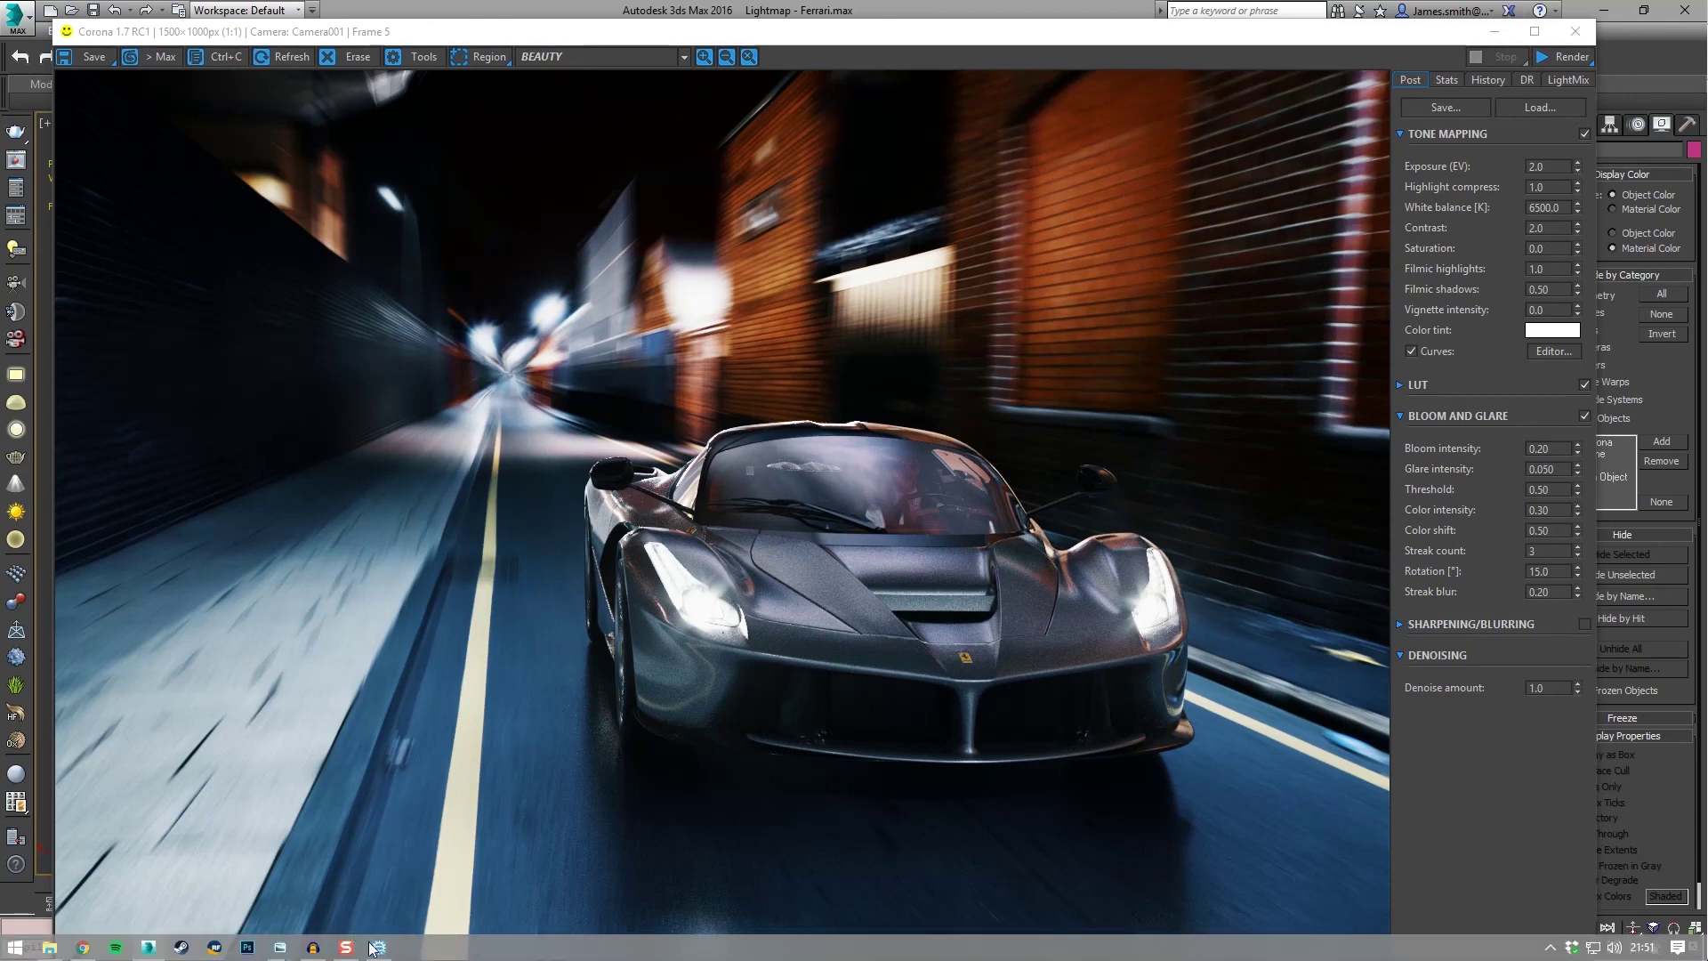
Set up a Production HDRI render at 10000x5000 resolution
{"action": "left_click", "coordinate": [379, 948]}
{"action": "left_click", "coordinate": [17, 31]}
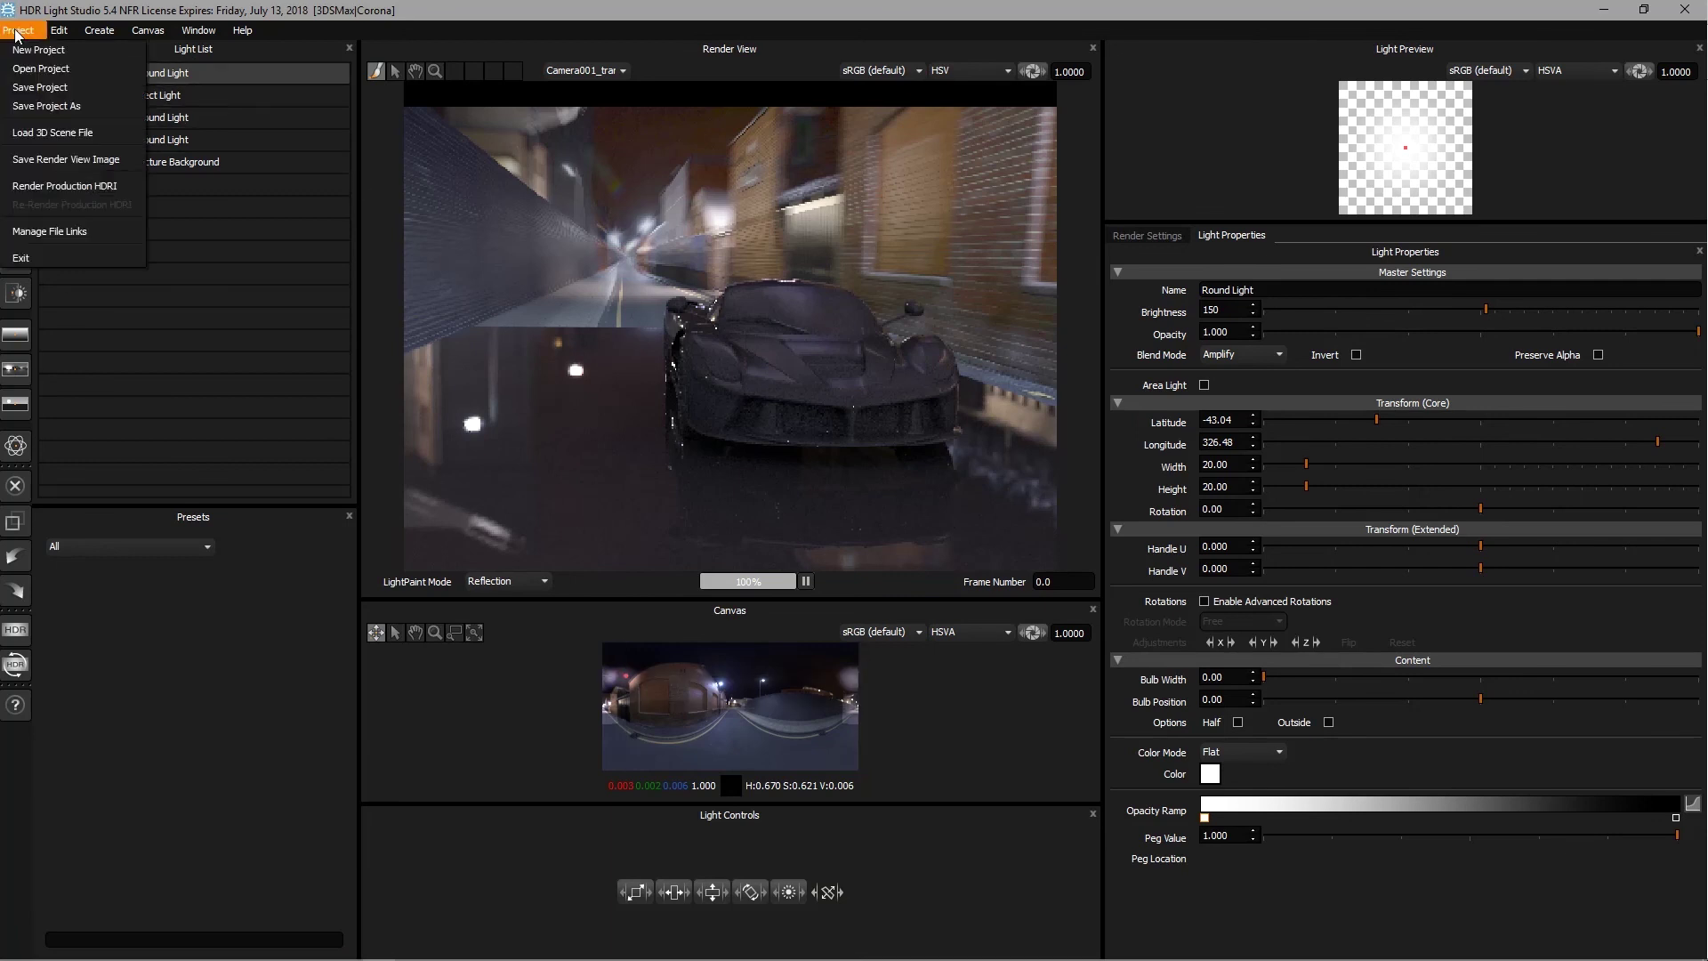
{"action": "left_click", "coordinate": [51, 187]}
{"action": "left_click_drag", "start_coordinate": [767, 194], "coordinate": [602, 199]}
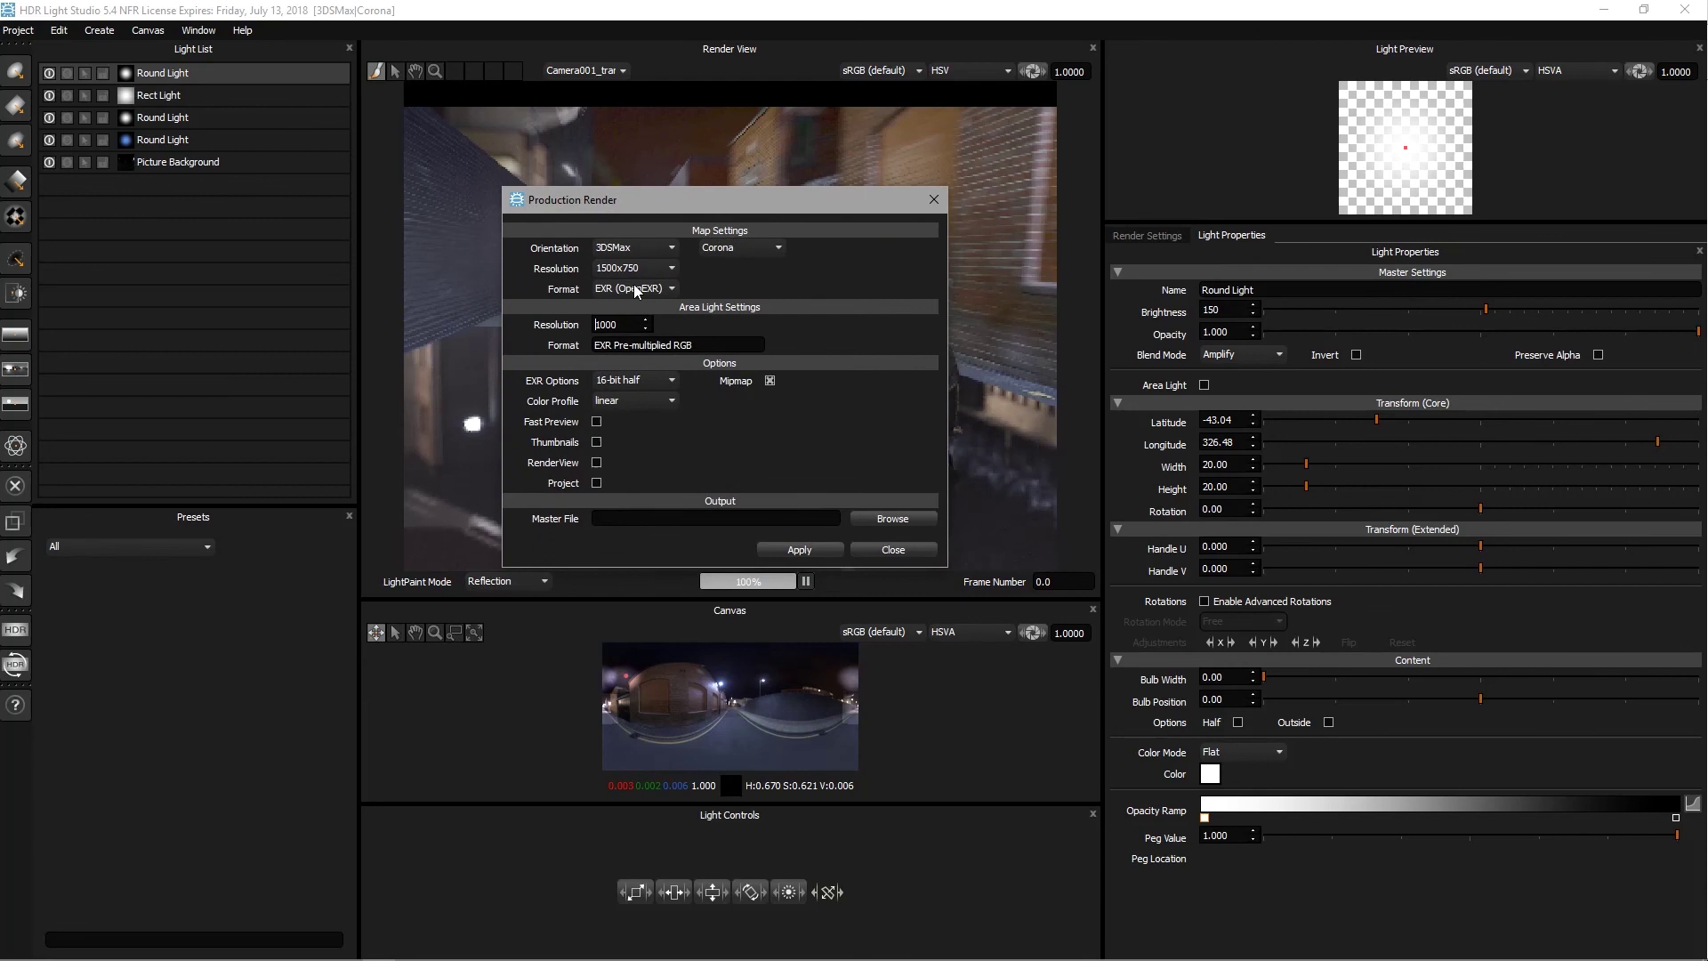
{"action": "left_click", "coordinate": [635, 268]}
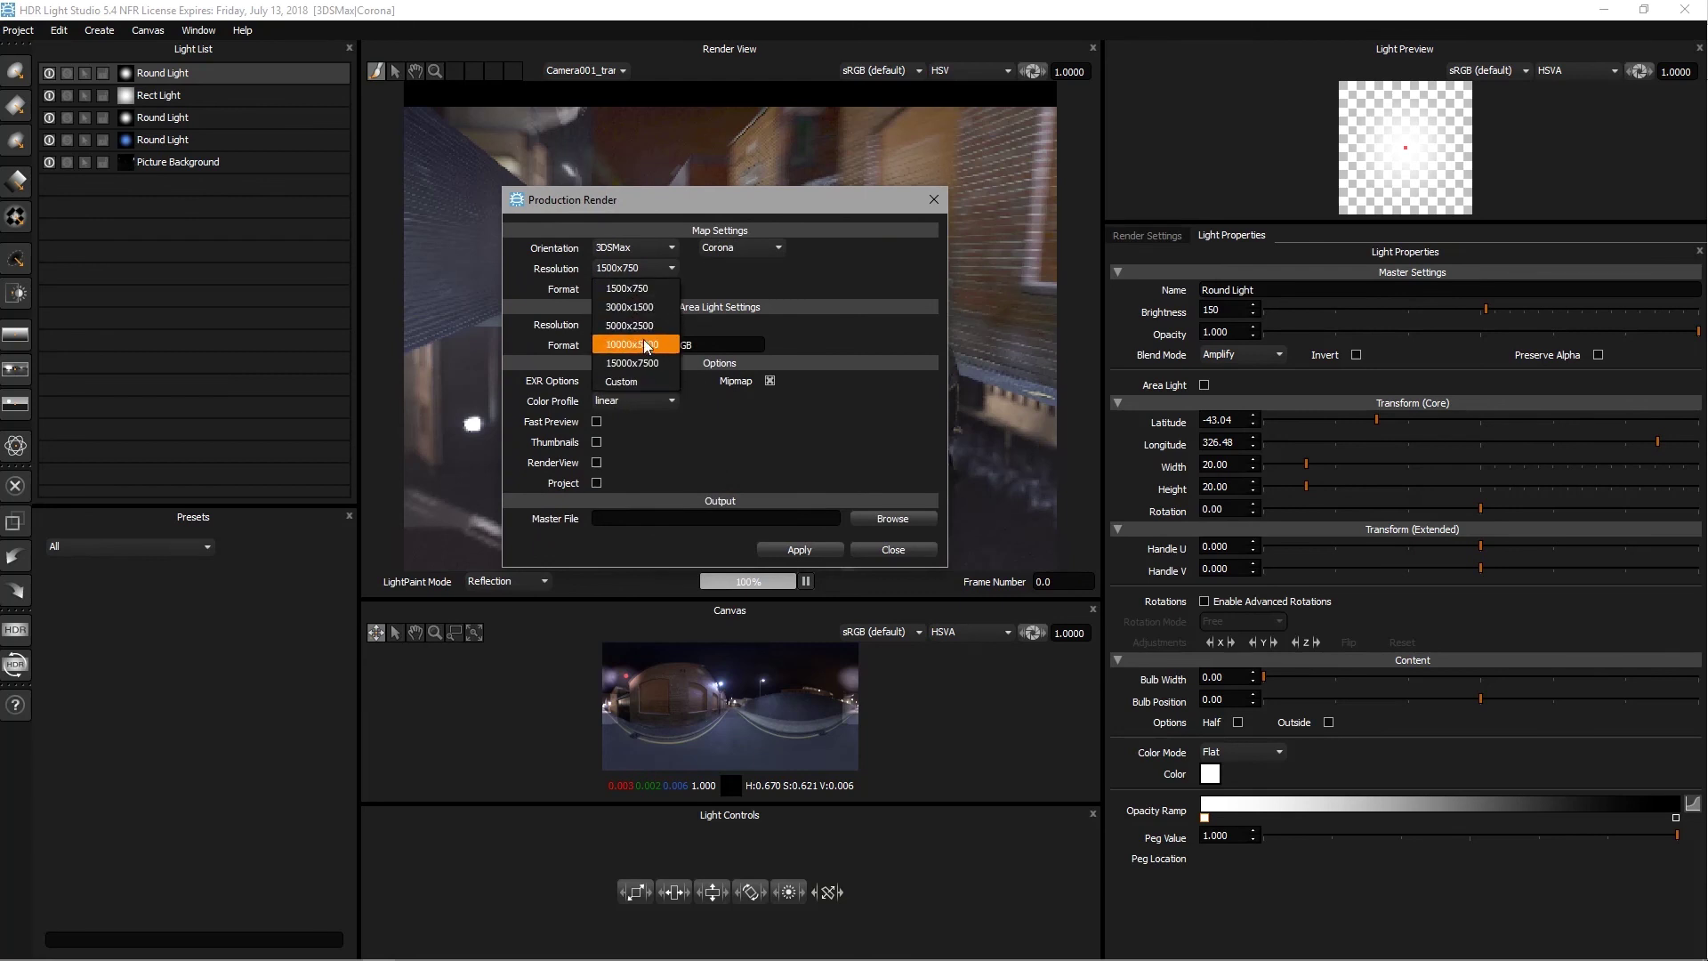
{"action": "left_click", "coordinate": [644, 343]}
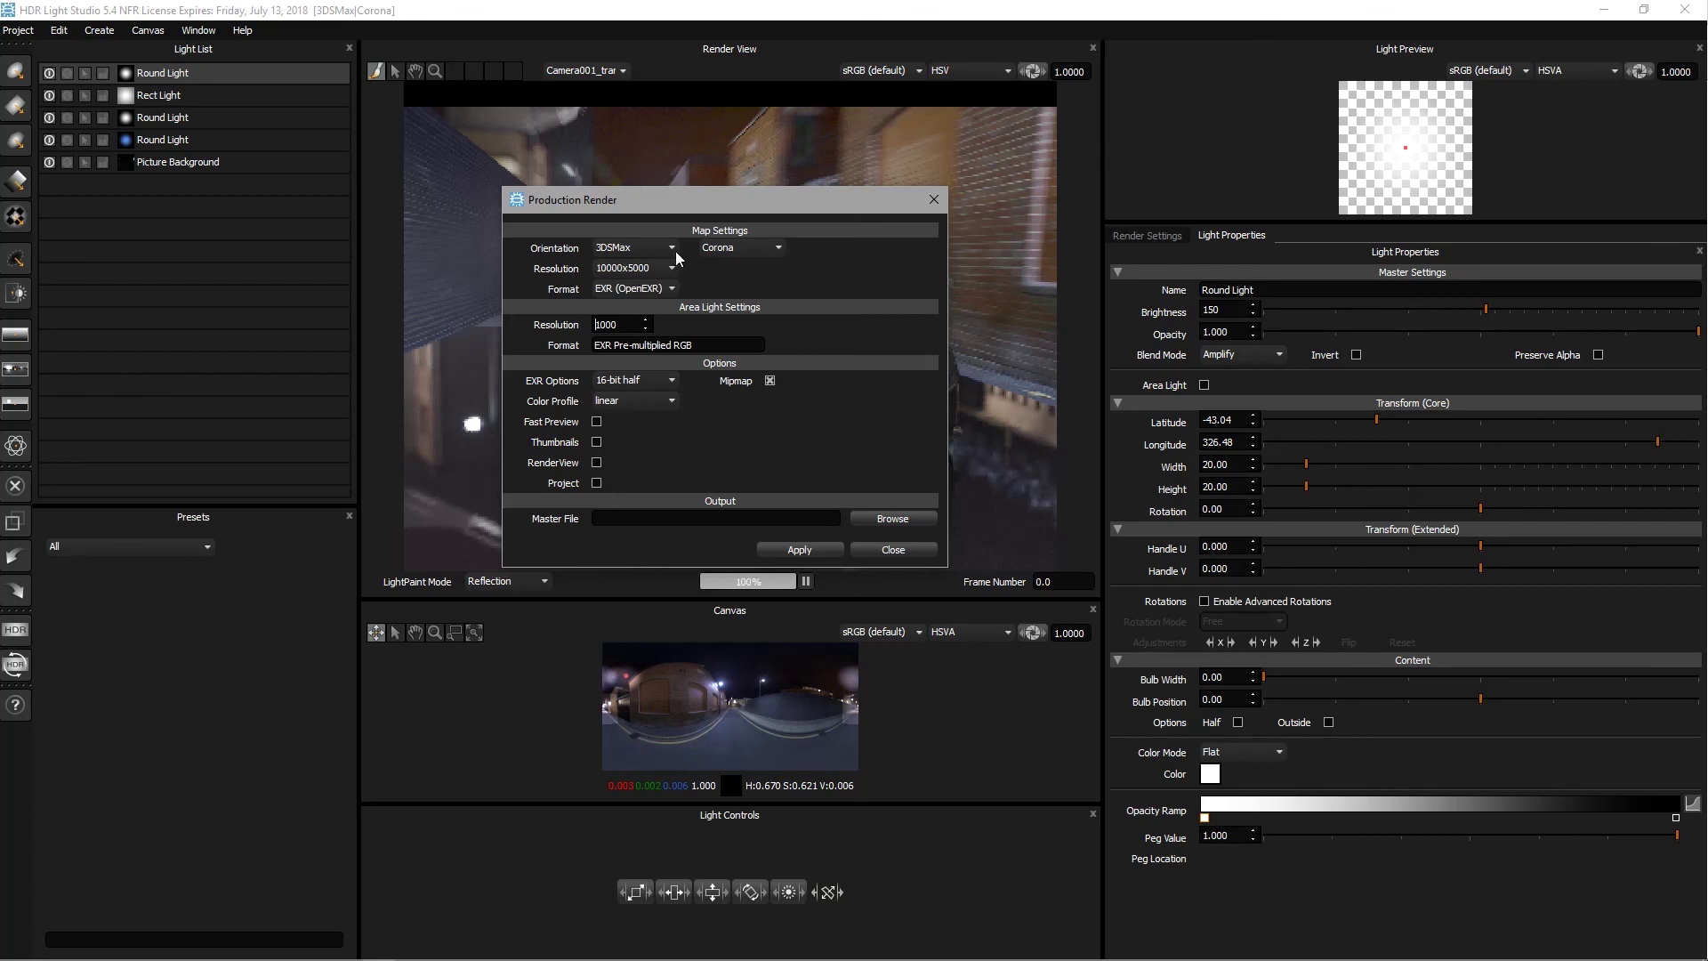
Save the output as 'hdri 2' in the maps folder and start the render
{"action": "left_click", "coordinate": [876, 519]}
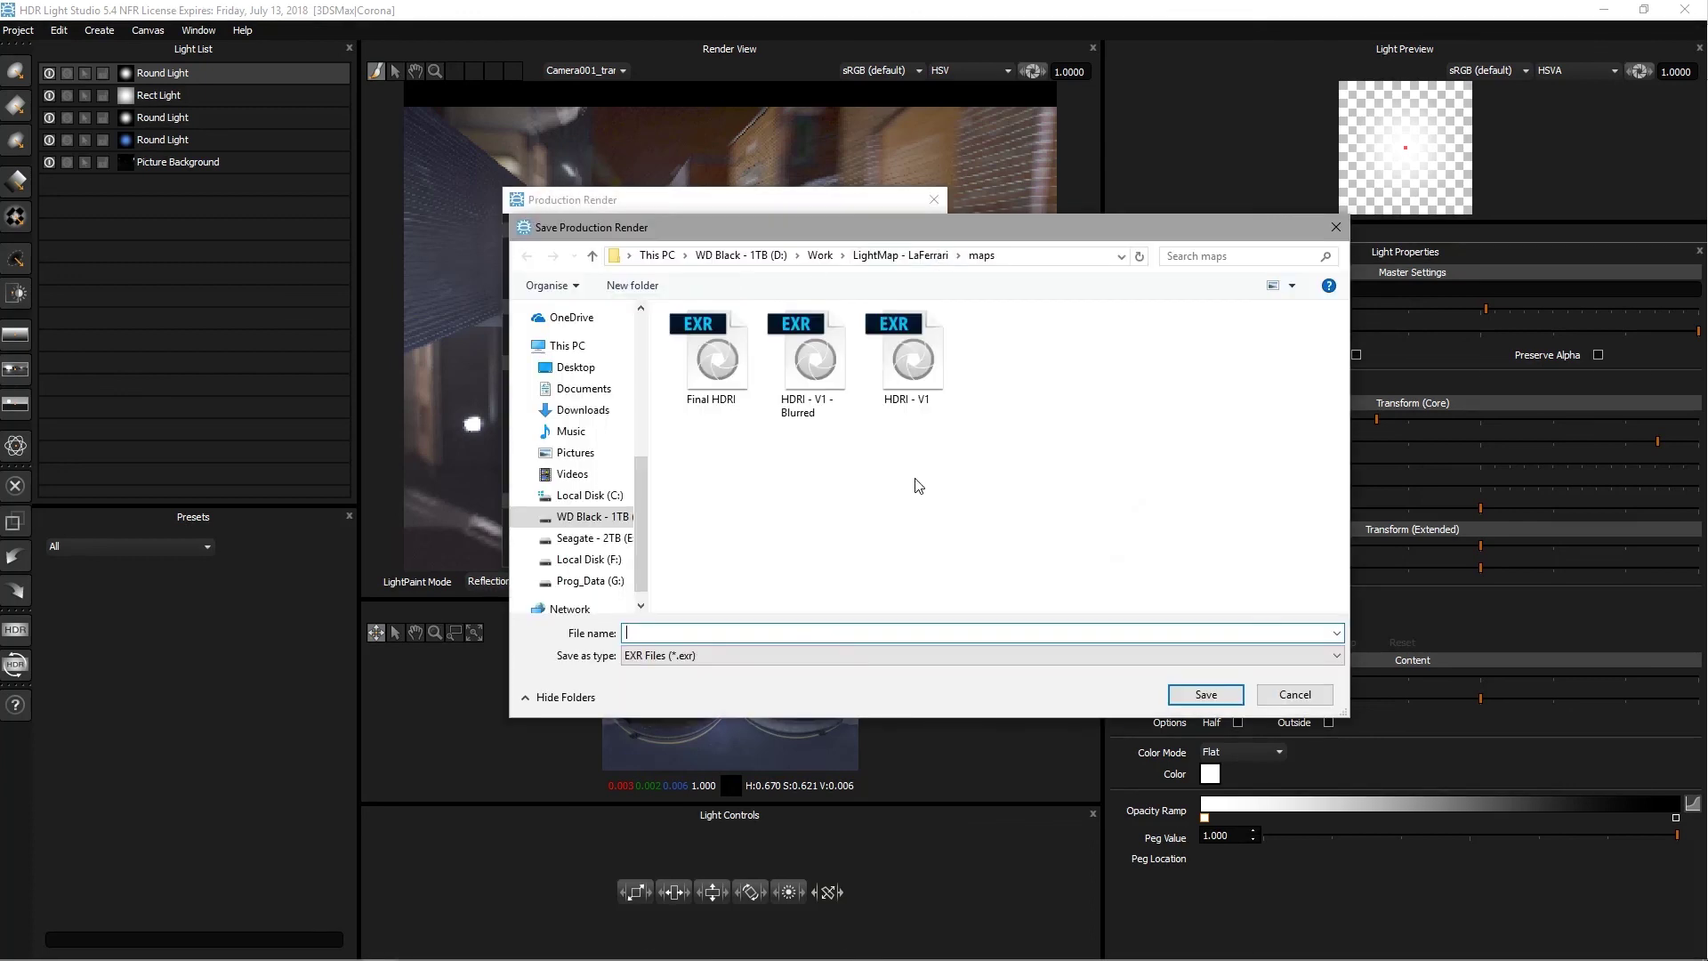
{"action": "type", "text": "hdro"}
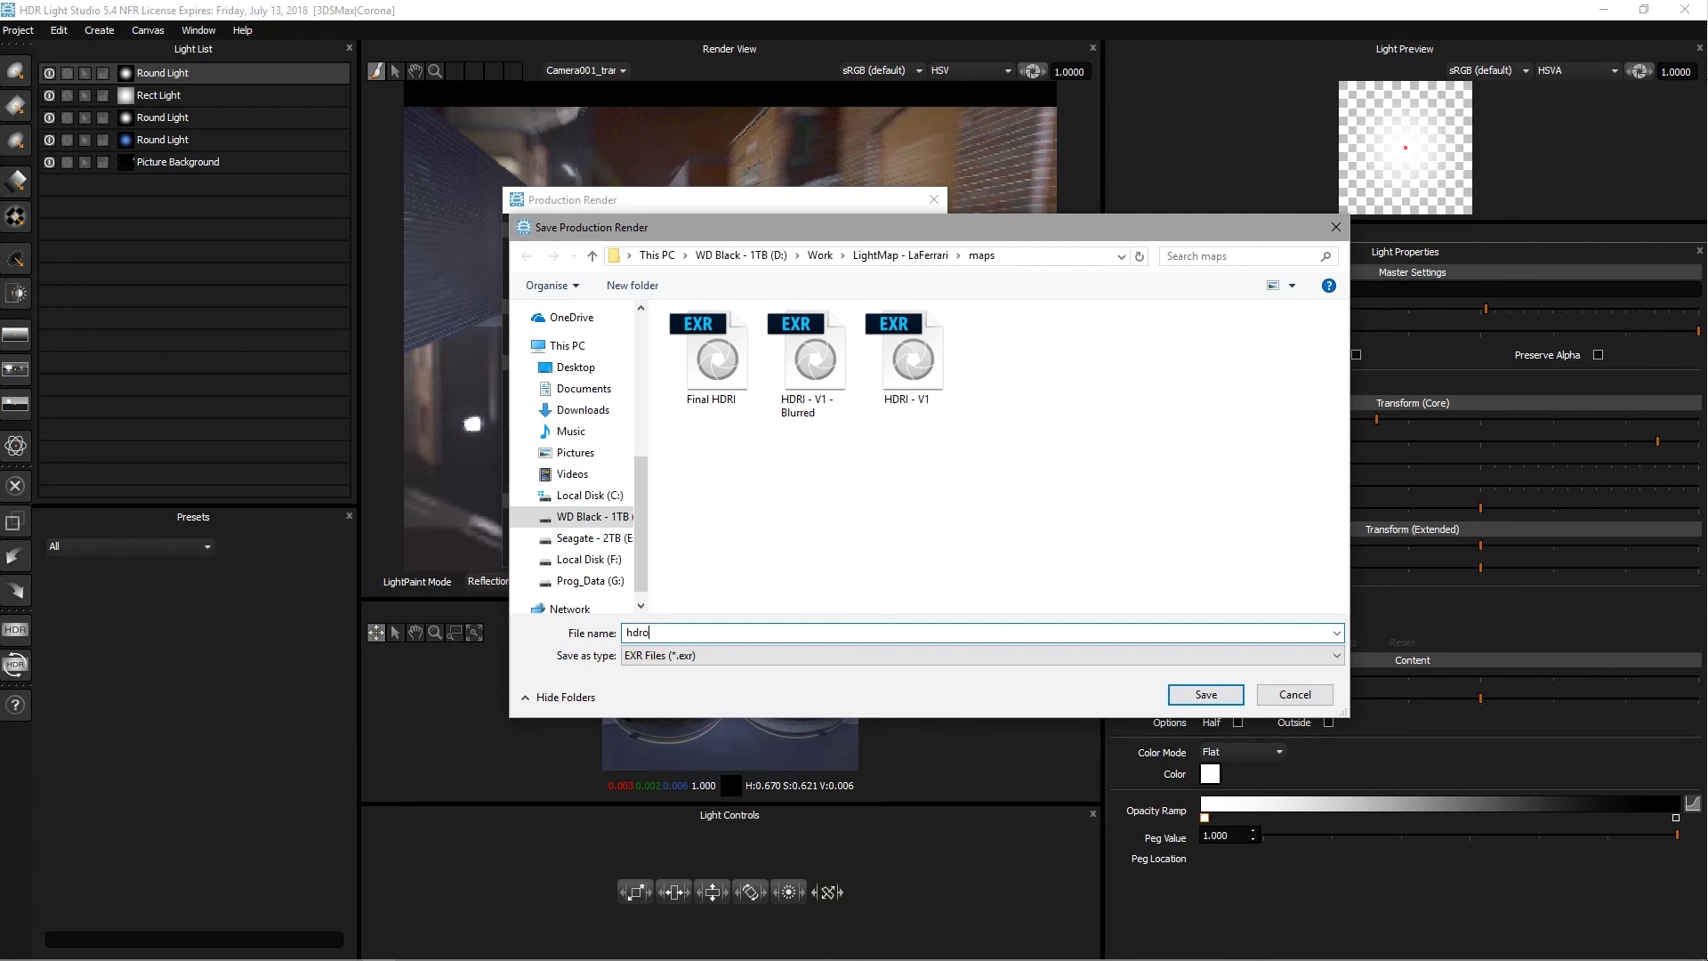
{"action": "key", "text": "BackSpace"}
{"action": "type", "text": "i 2"}
{"action": "key", "text": "Return"}
{"action": "left_click", "coordinate": [685, 550]}
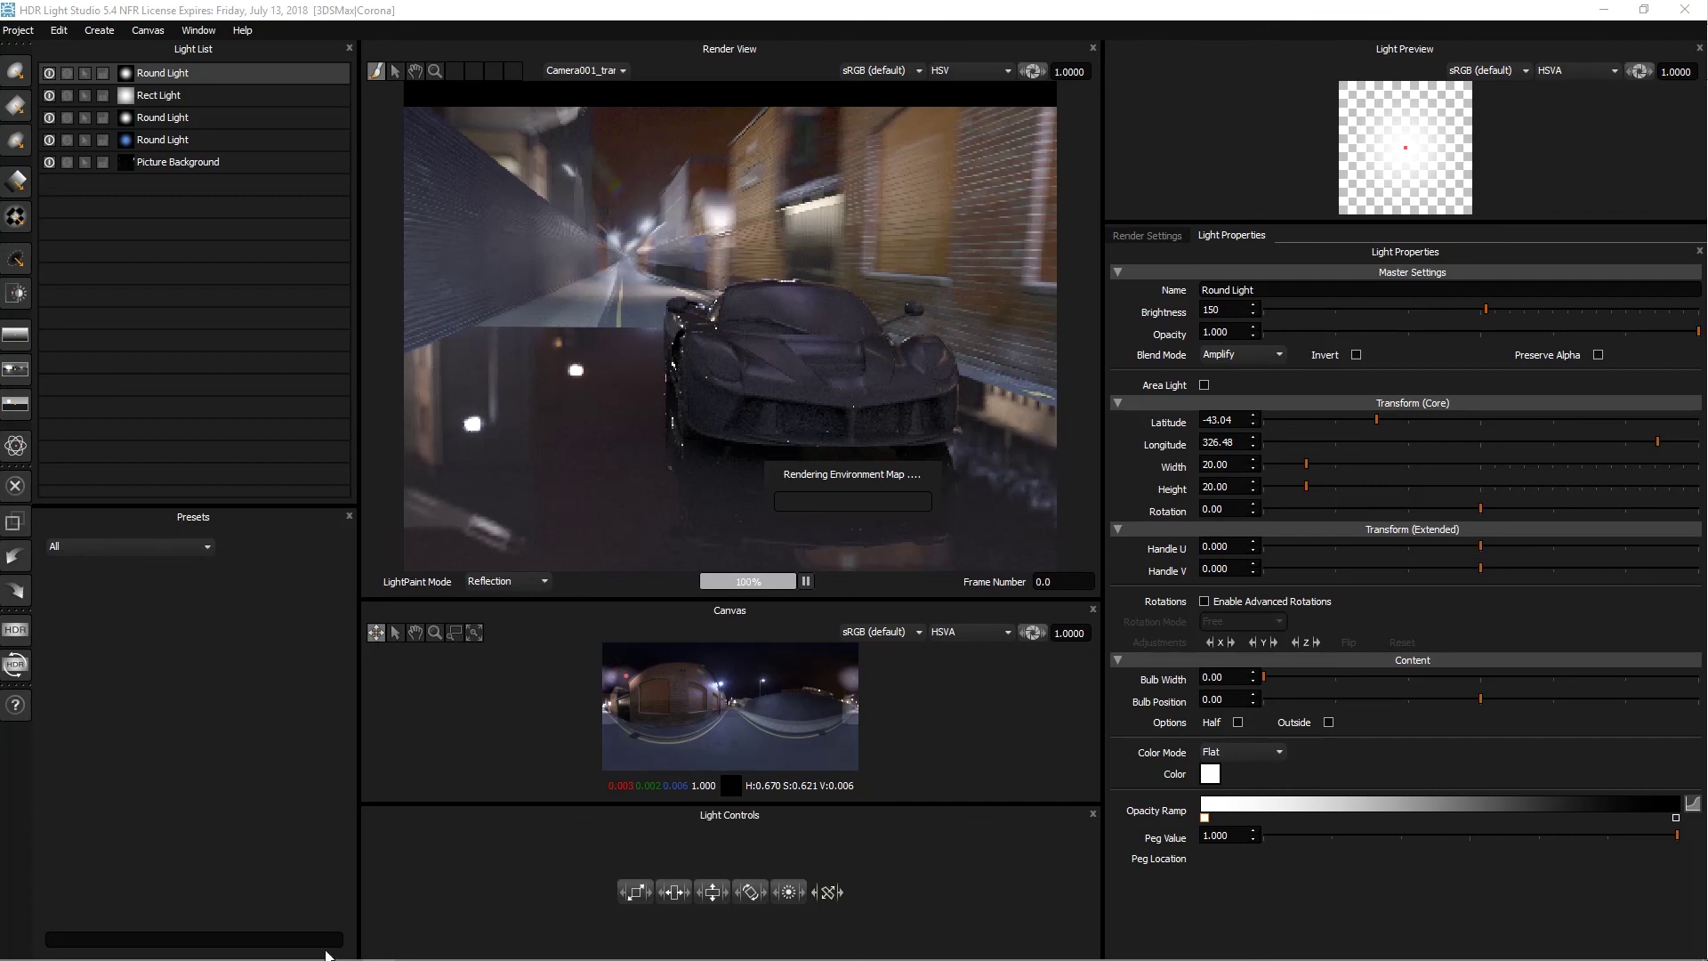
{"action": "left_click", "coordinate": [129, 944]}
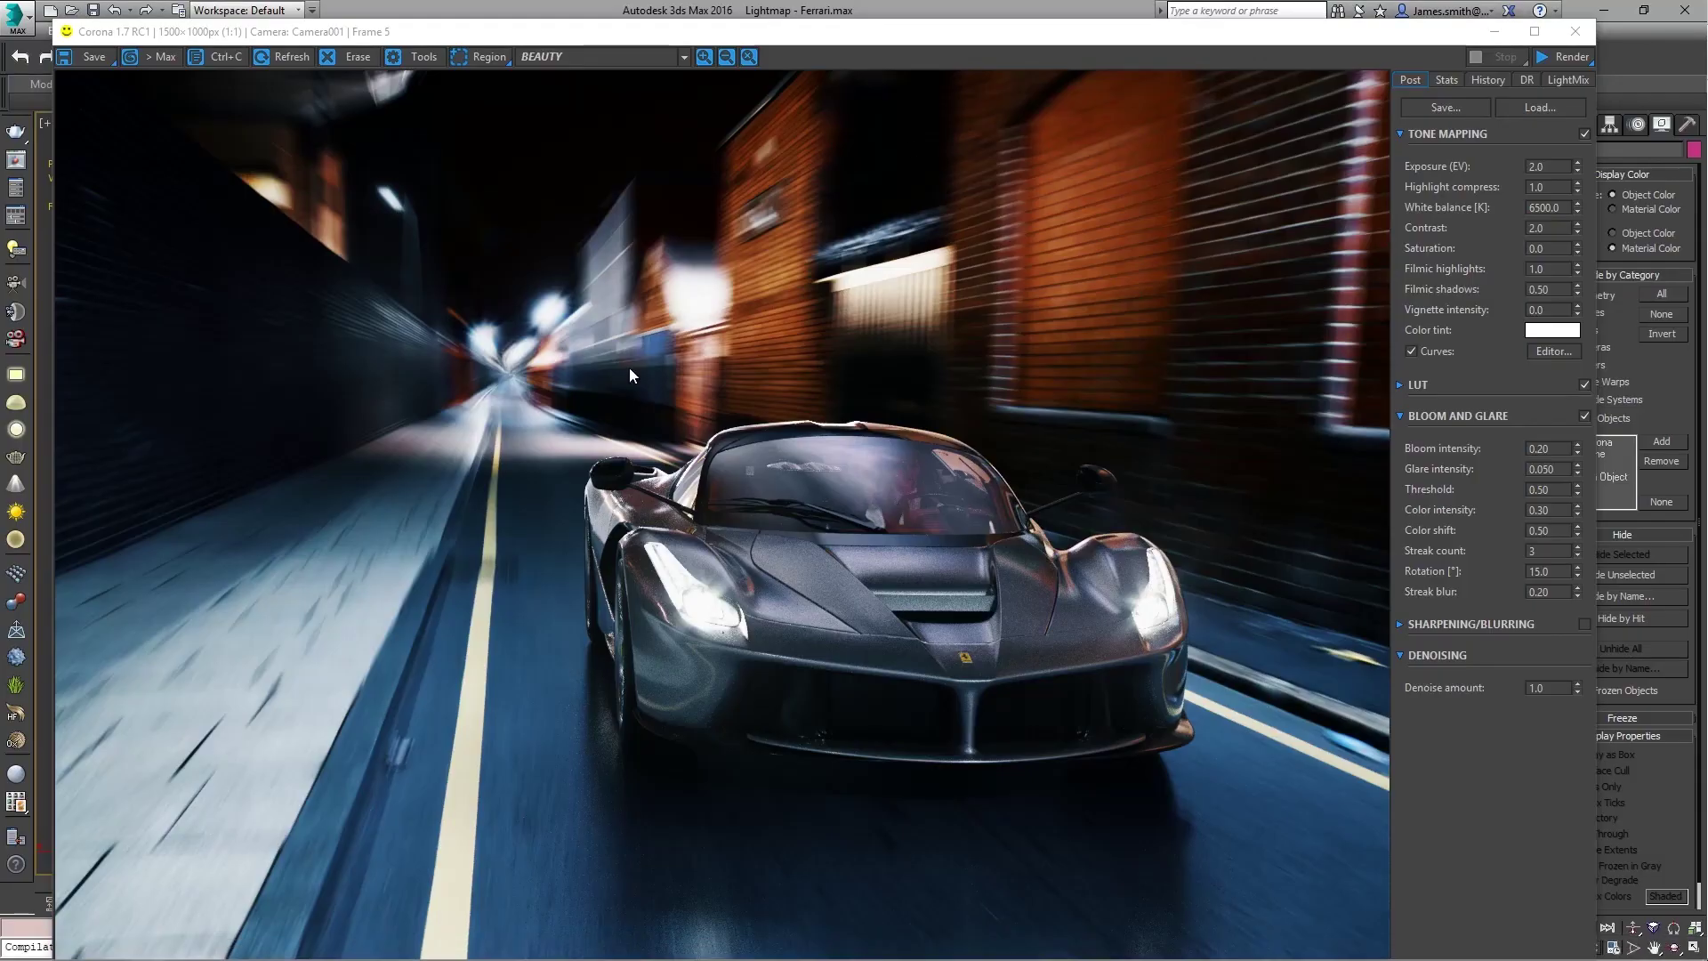
{"action": "left_click", "coordinate": [378, 952]}
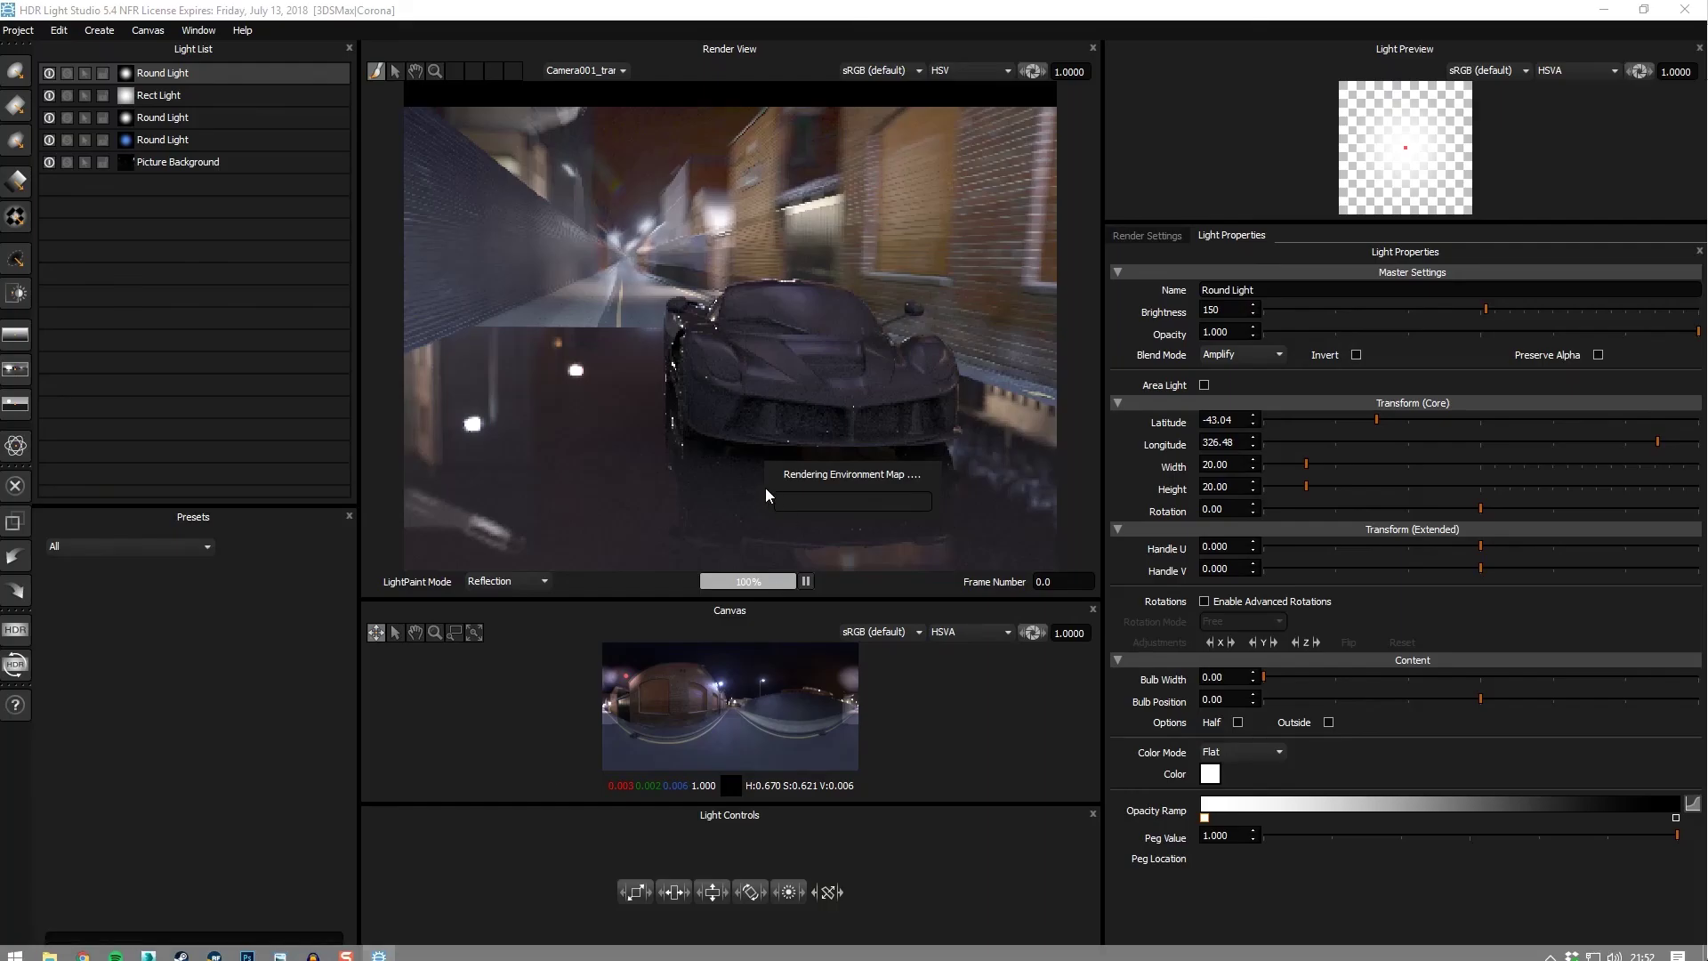